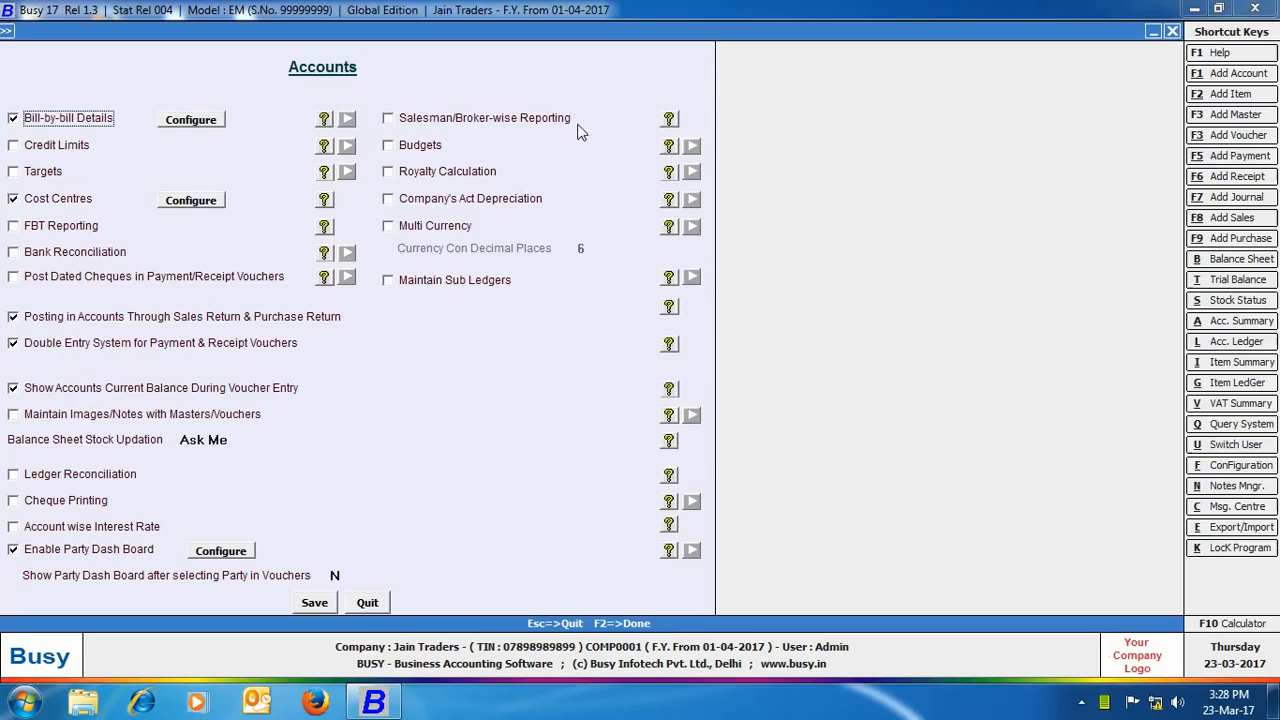
Step: Enable Salesman/Broker-wise Reporting and rename its captions to 'broker' and 'Brokerage'
left_click(388, 120)
left_click(388, 120)
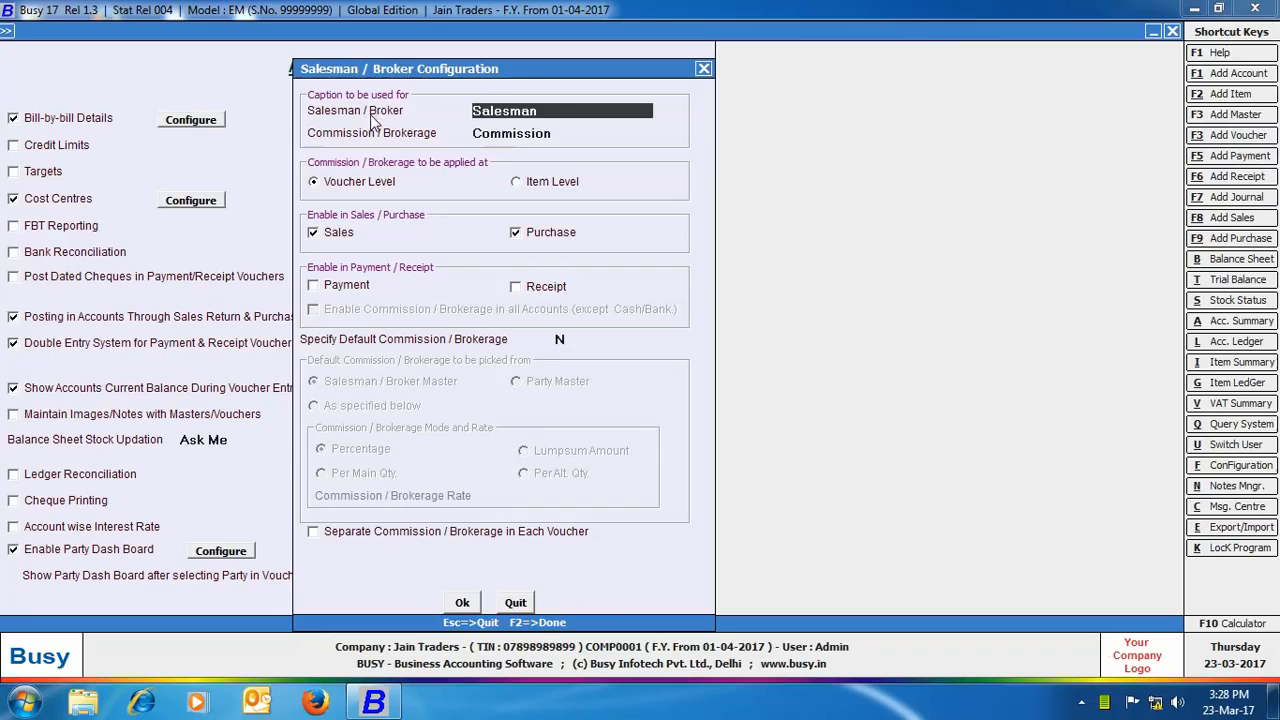
type("broker")
key("Return")
type("brokerage")
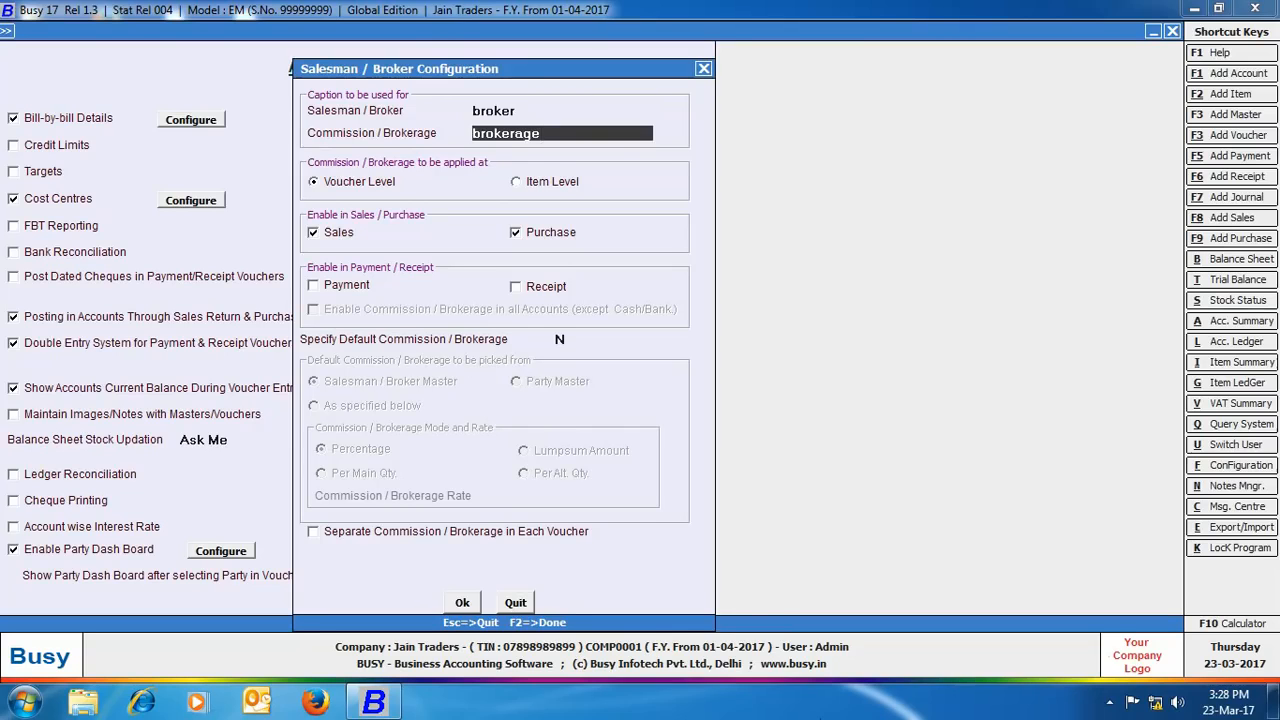
key("Return")
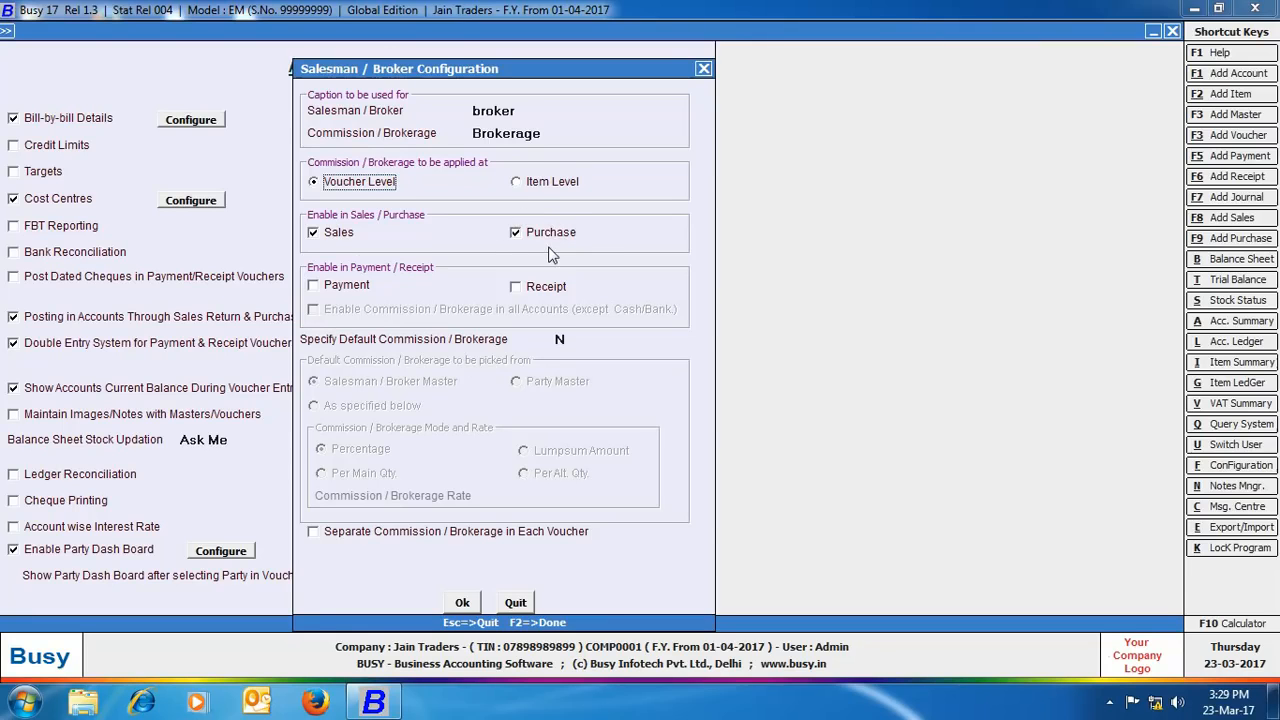
Step: Limit brokerage to Sales only, excluding Purchase and Receipt, and set Specify Default Brokerage to Y
left_click(516, 233)
left_click(516, 233)
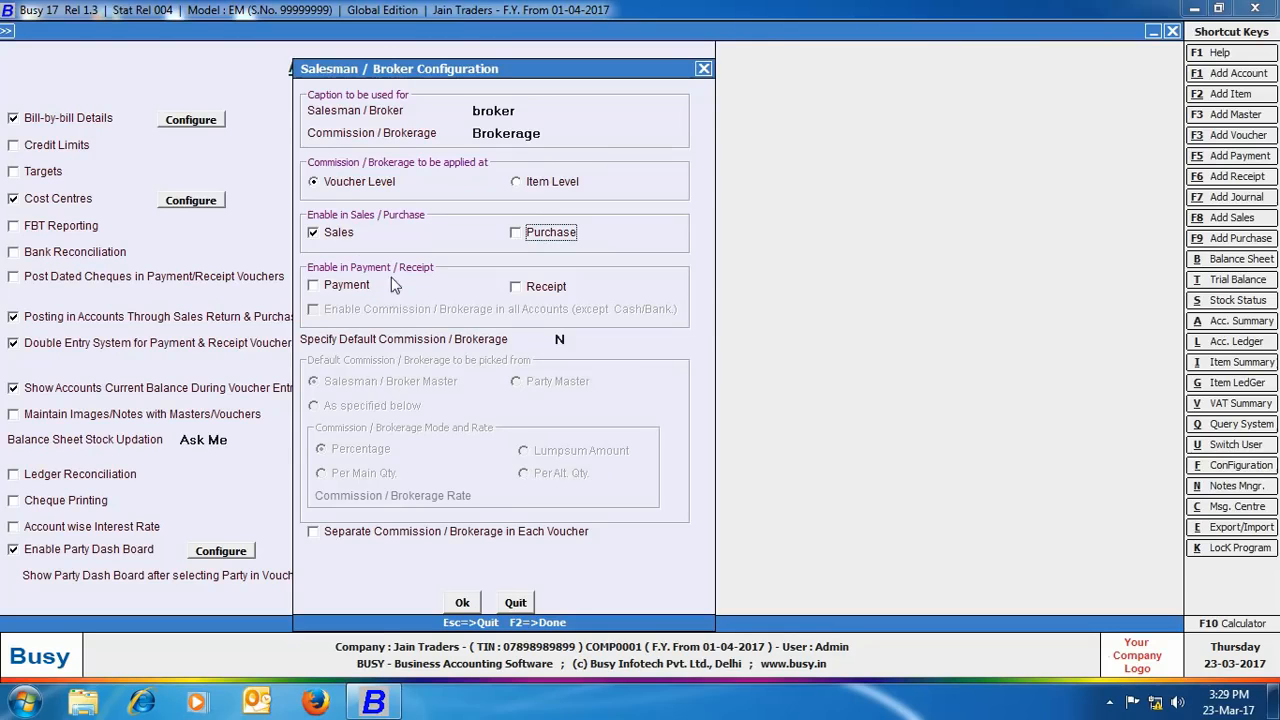
left_click(516, 287)
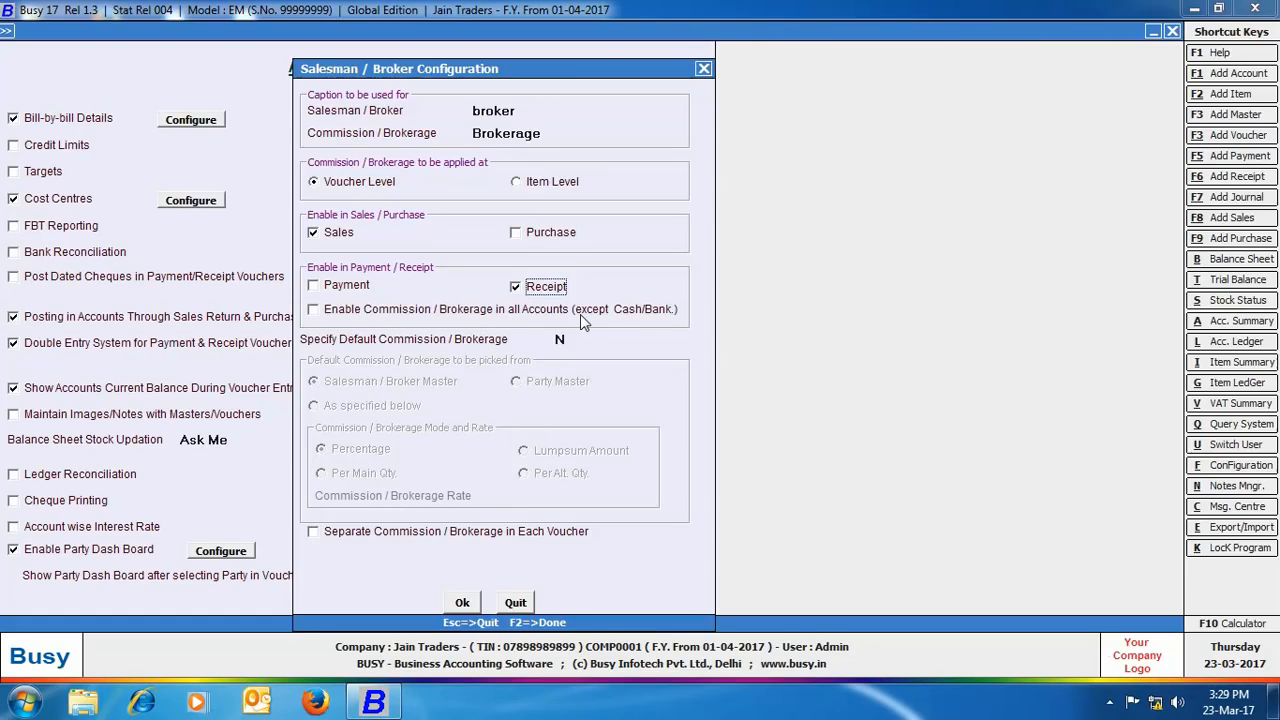
left_click(516, 288)
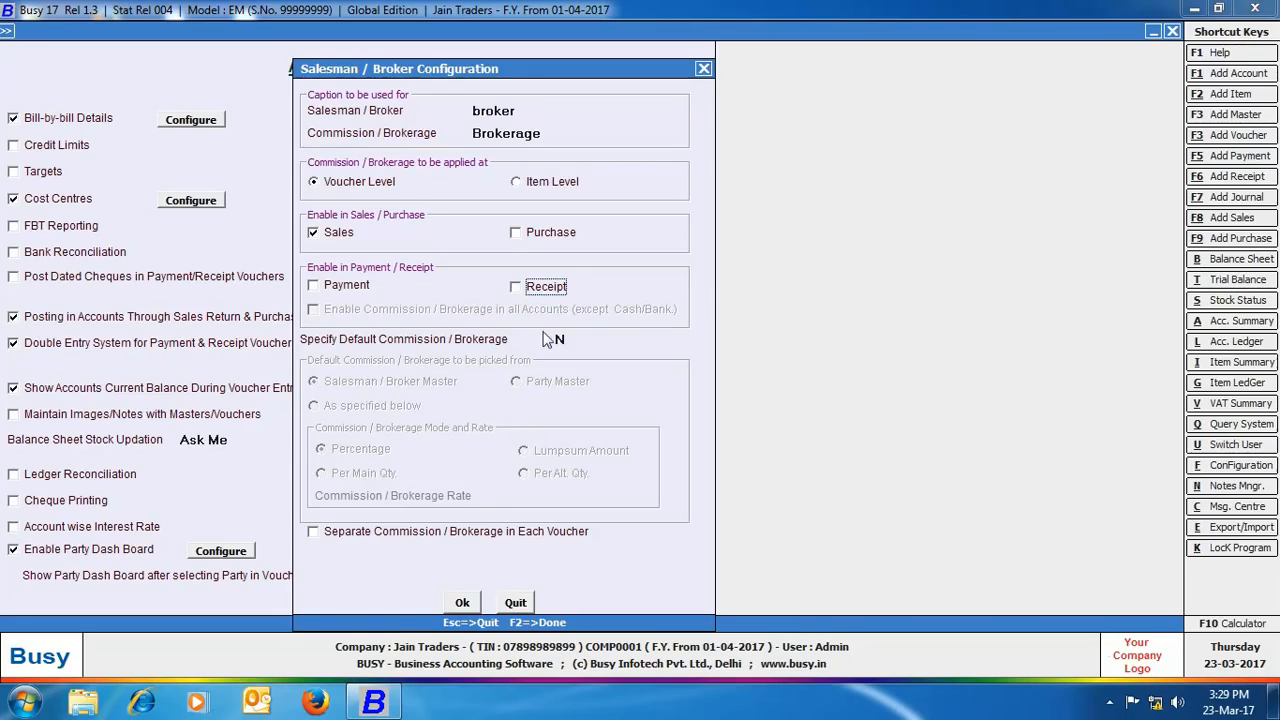
left_click(560, 339)
type("Y")
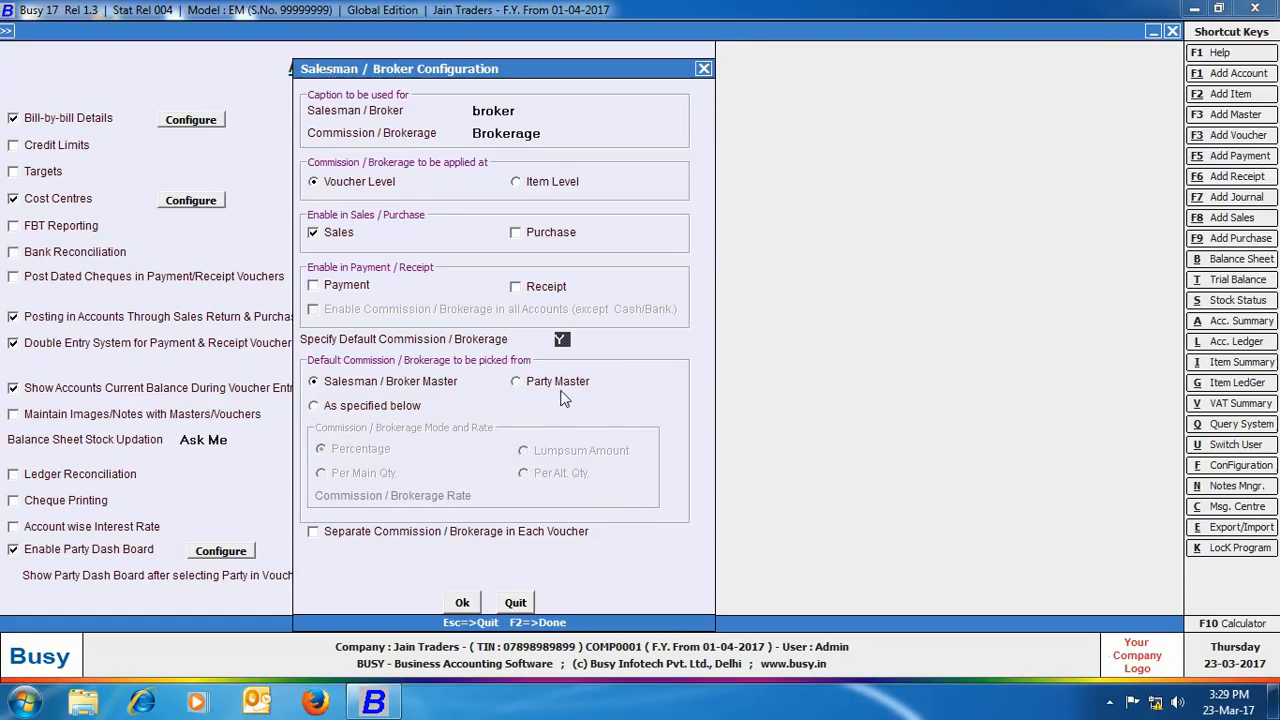
Step: Take default brokerage from the Salesman / Broker Master, keep it separate per voucher, post it in accounts, and save
left_click(315, 407)
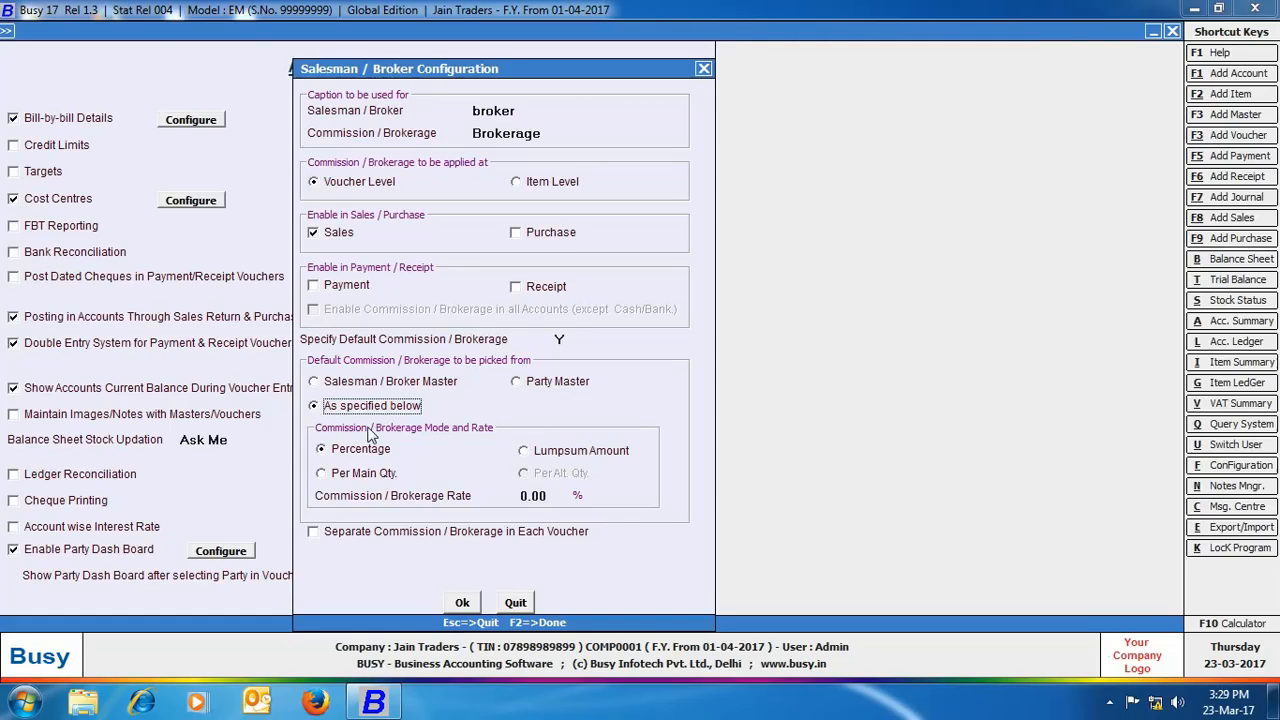
left_click(315, 385)
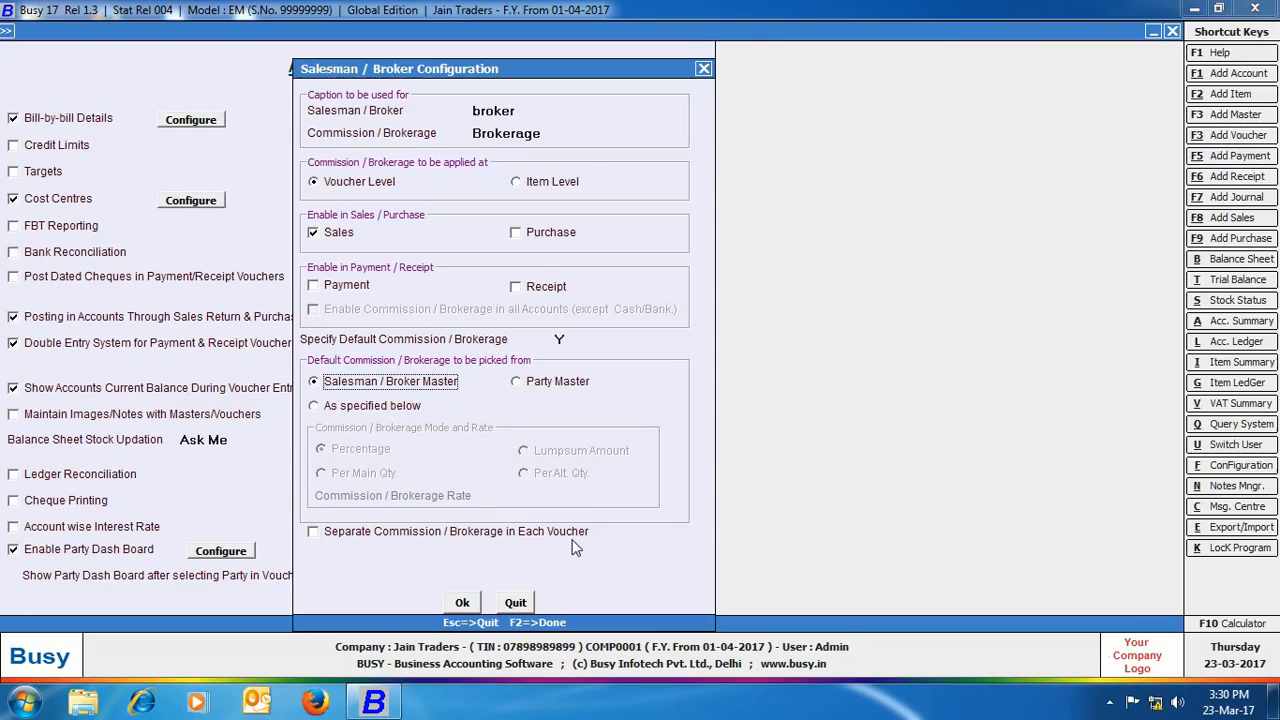
left_click(313, 531)
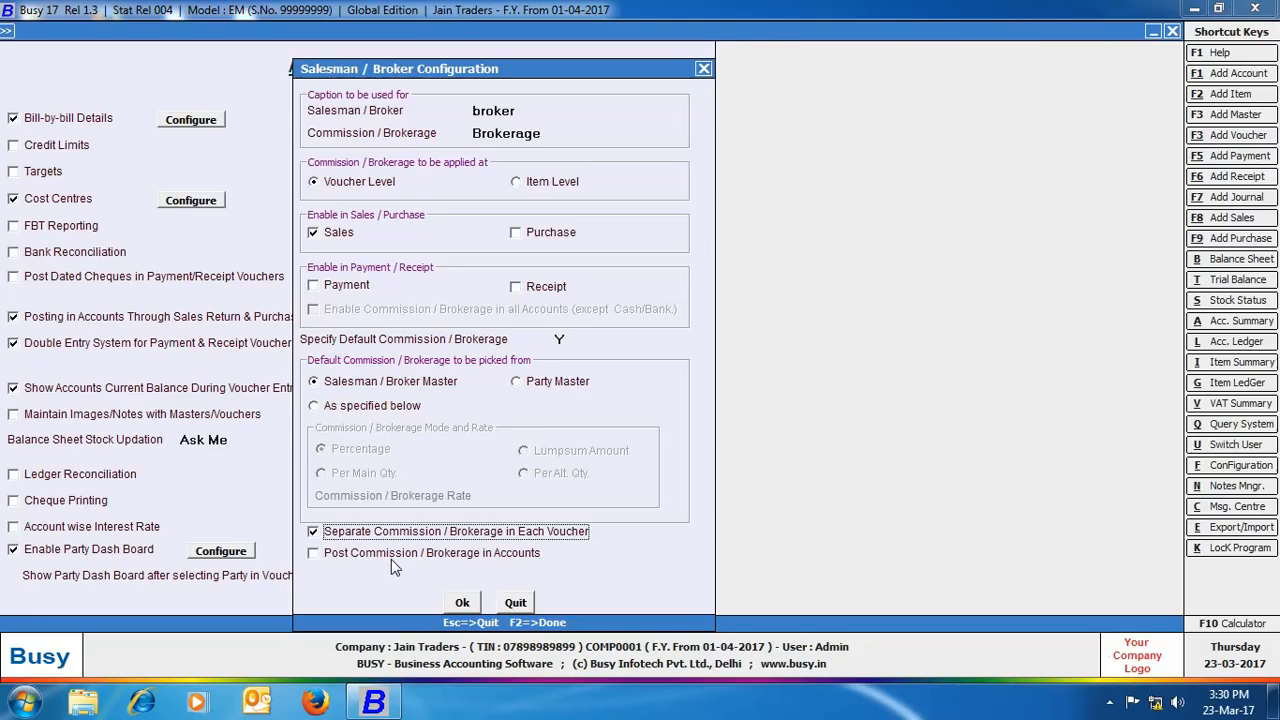
left_click(313, 557)
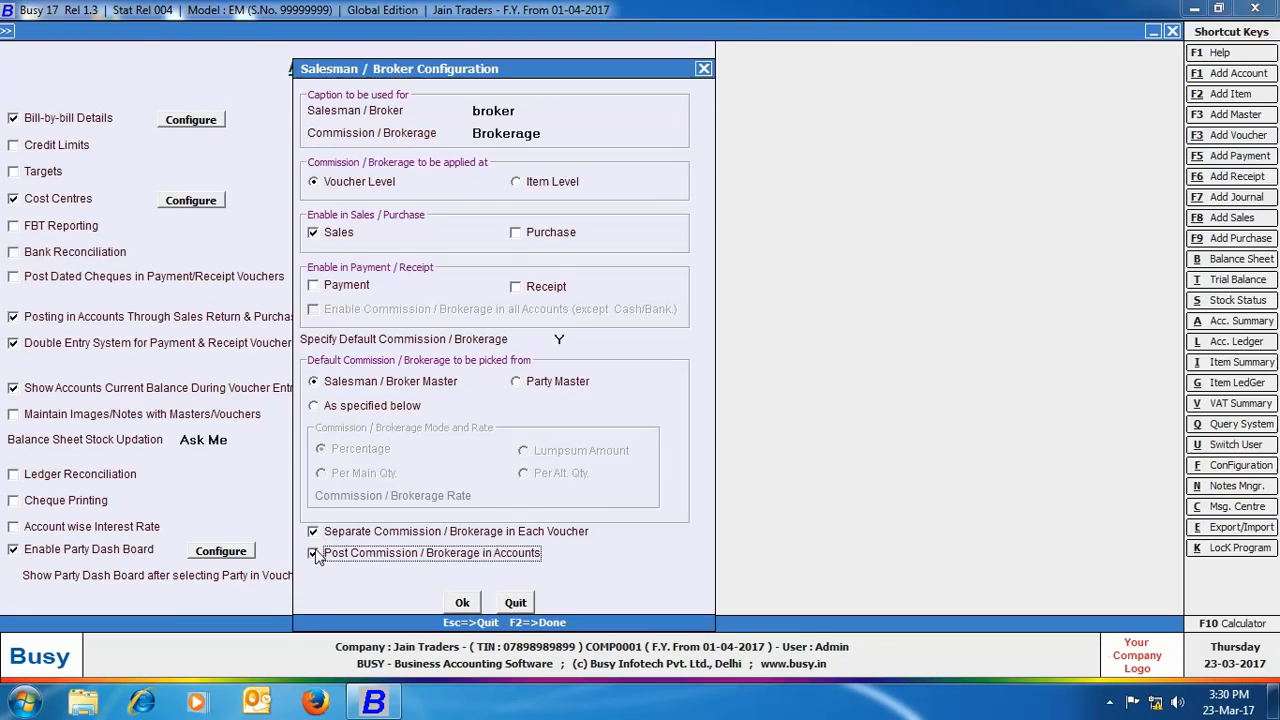
left_click(461, 604)
left_click(326, 605)
left_click(95, 577)
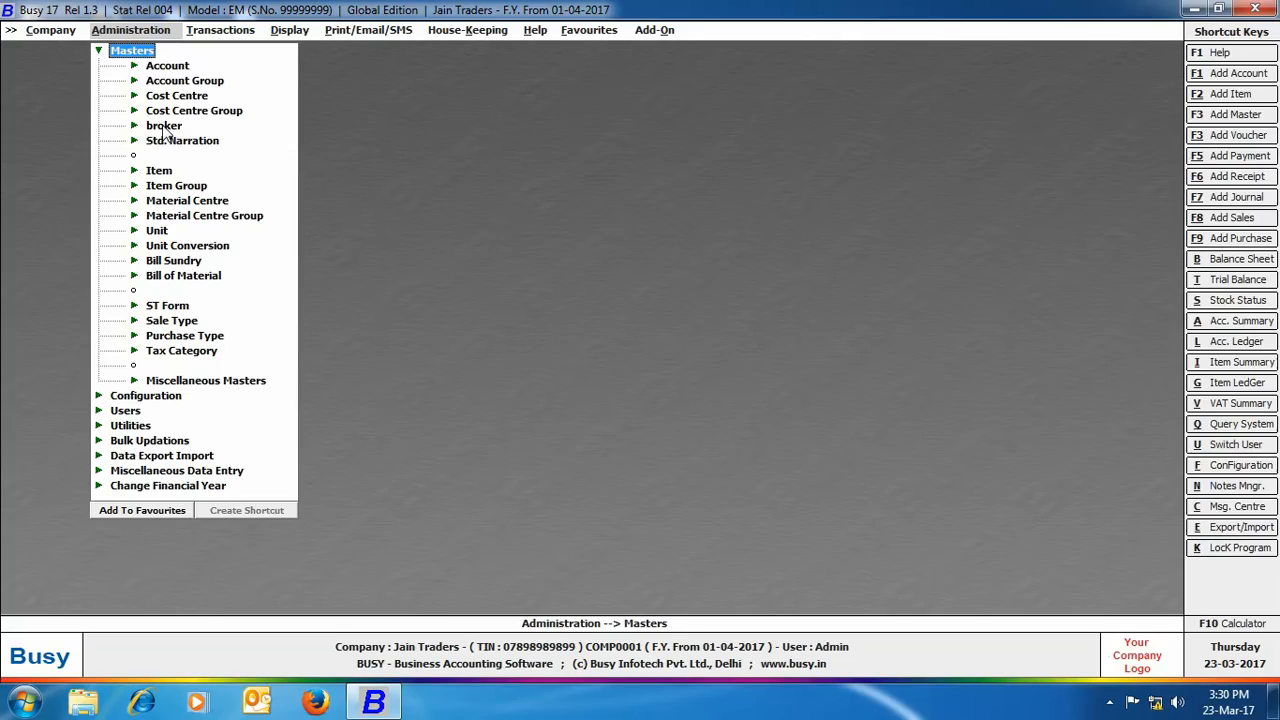
Step: Start a new broker master and enter the broker's name
left_click(164, 128)
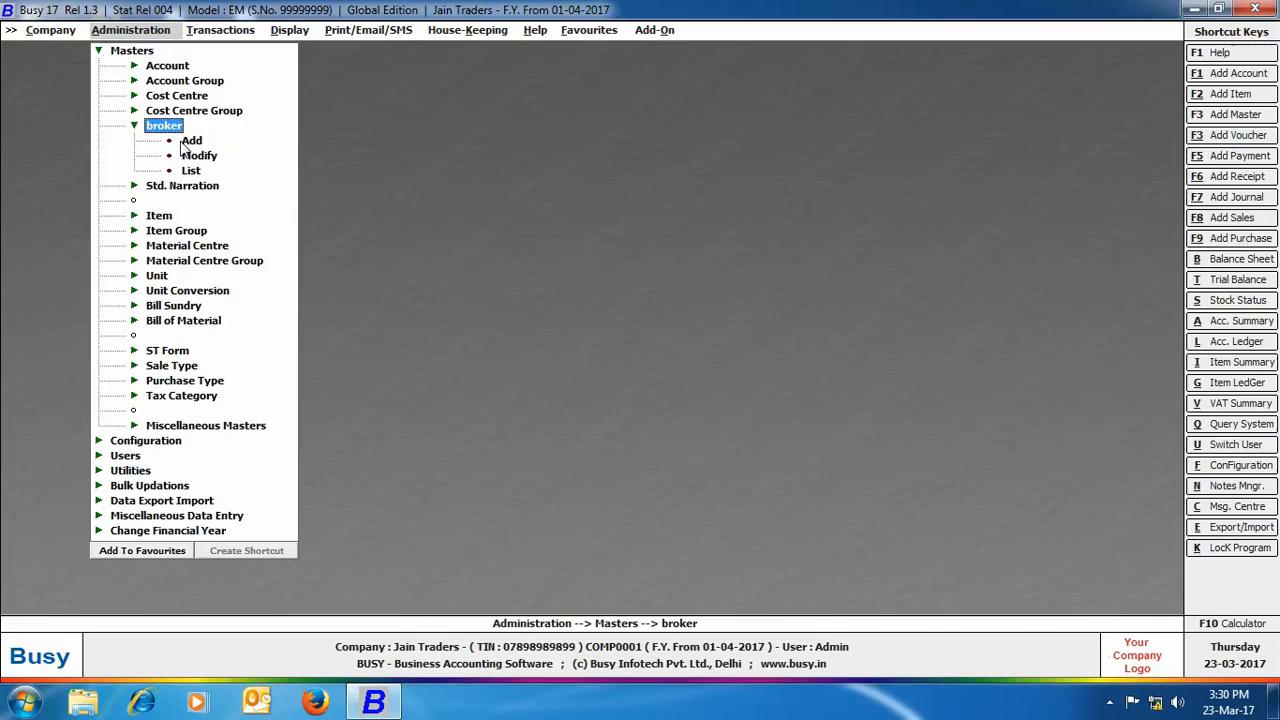
left_click(184, 143)
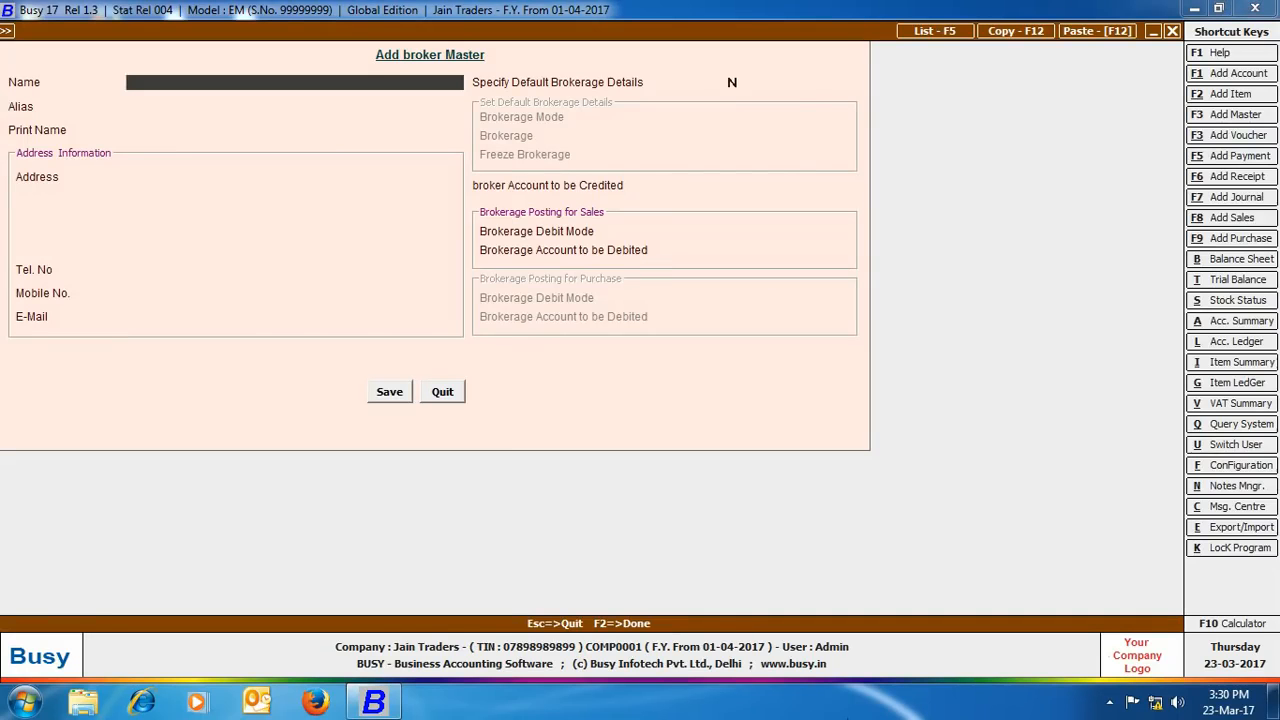
key("Return")
Step: Fill in the broker's four-line address, telephone number and mobile number
key("Return")
key("Return")
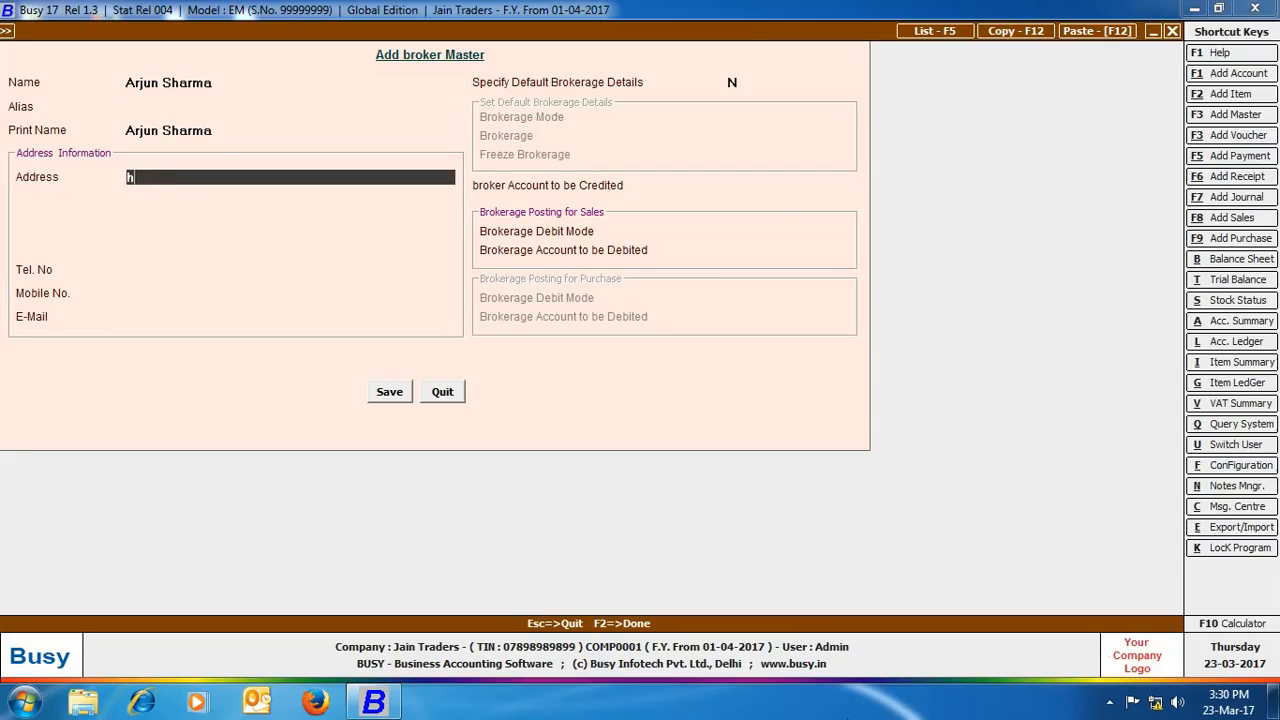
key("Return")
key("Return")
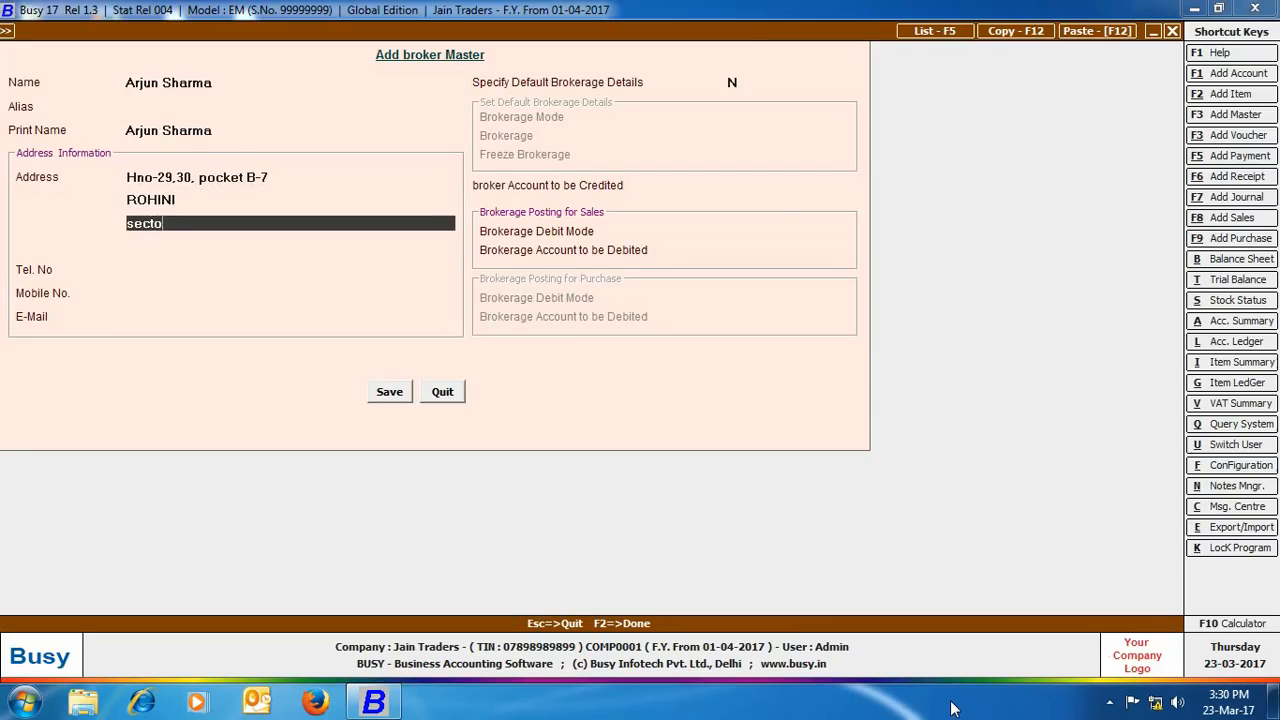
key("Return")
type("Delhi")
key("Return")
key("Return")
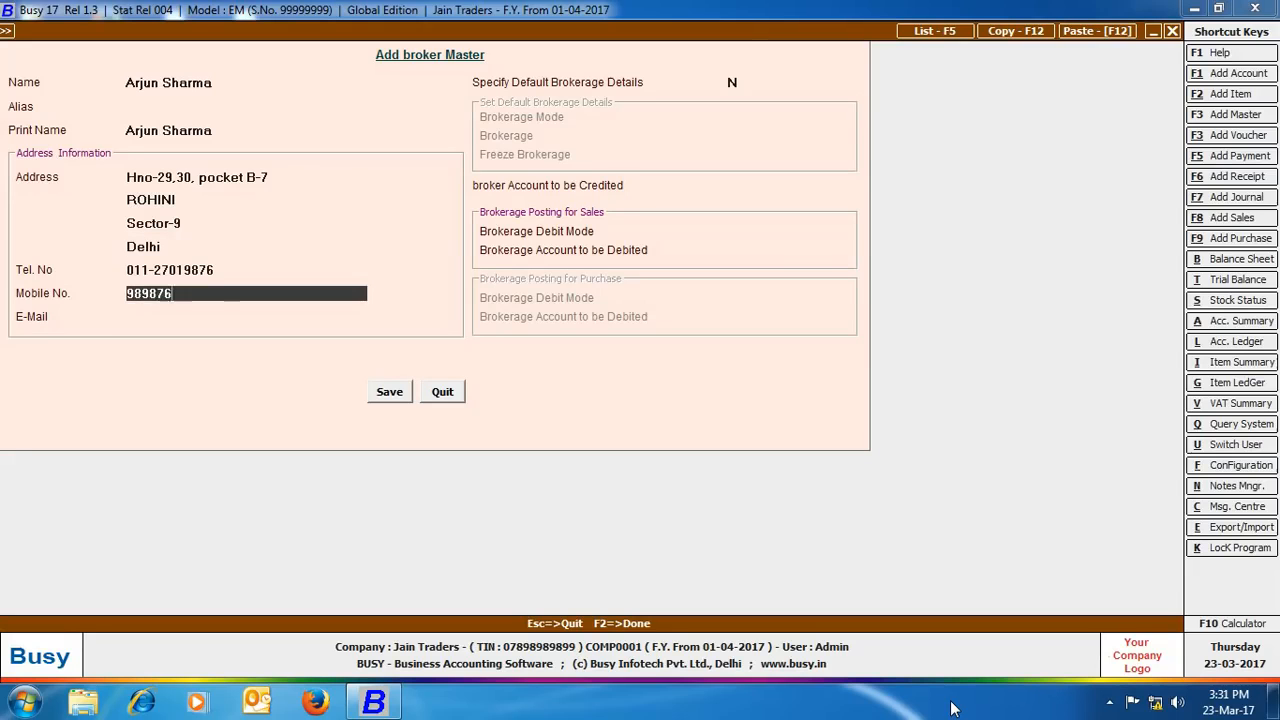
key("Return")
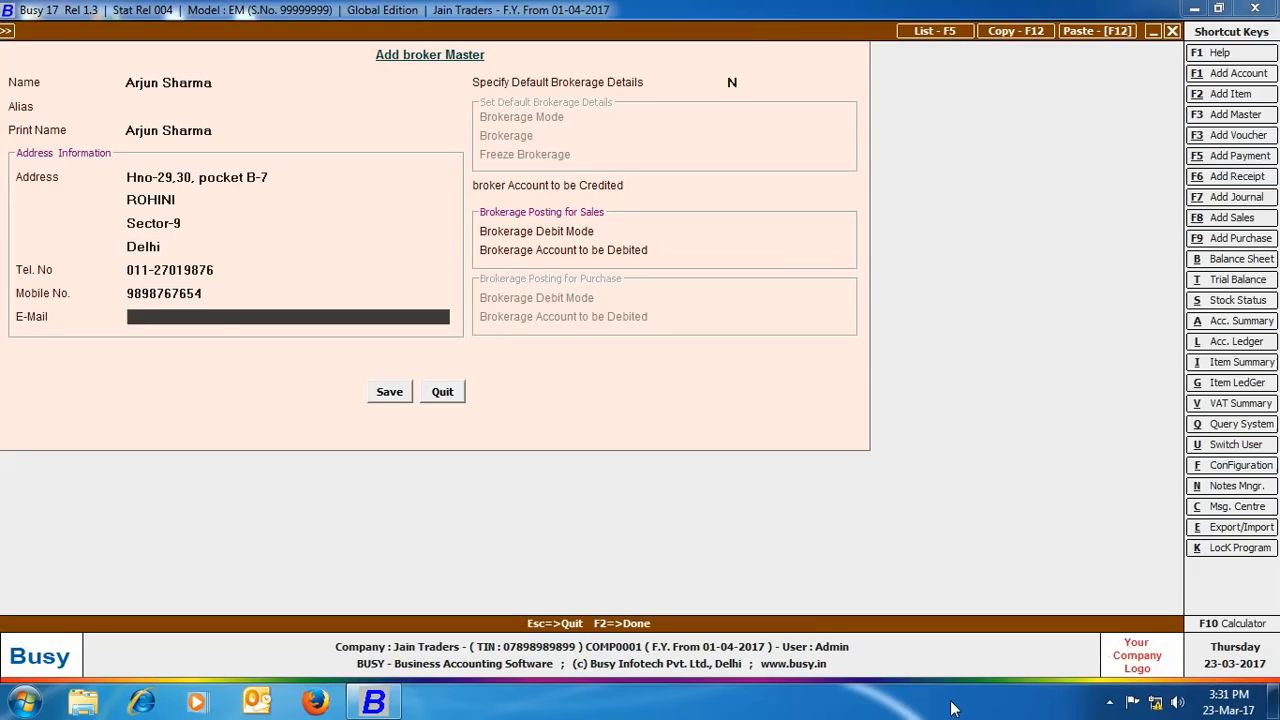
key("Return")
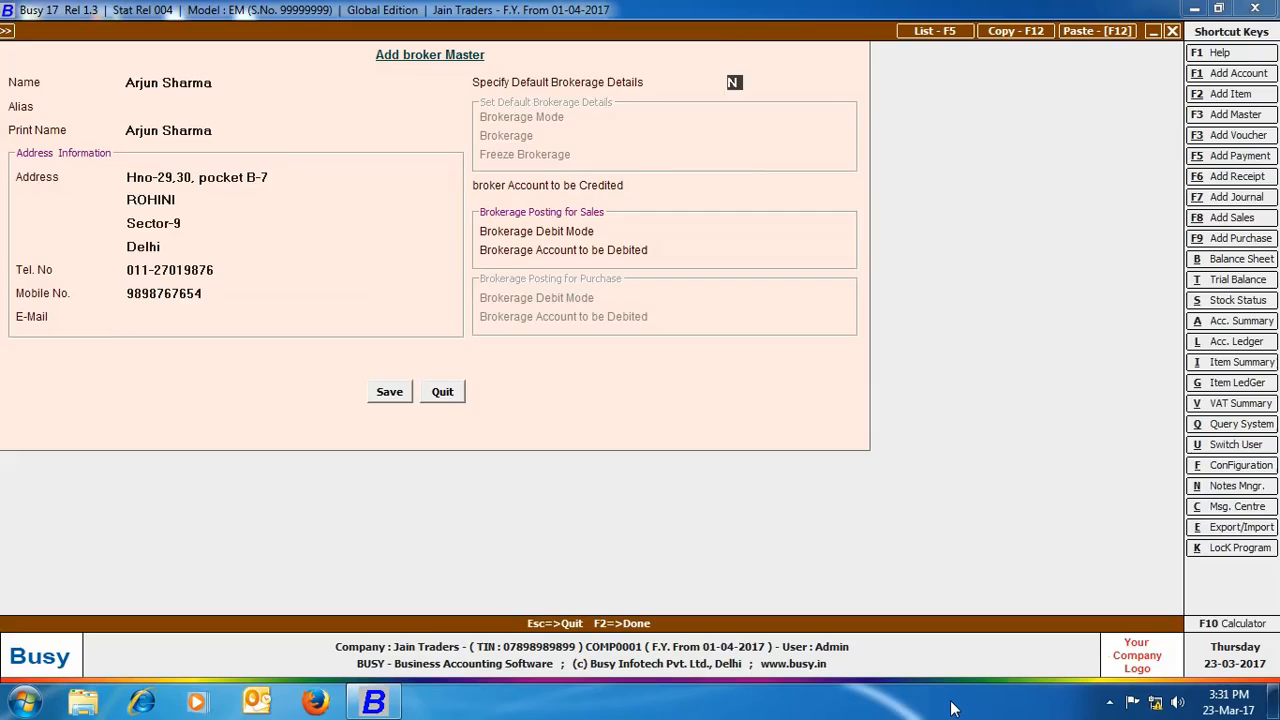
Step: Specify default brokerage details as Percentage mode at a 2% rate, left unfrozen
type("Y")
key("Return")
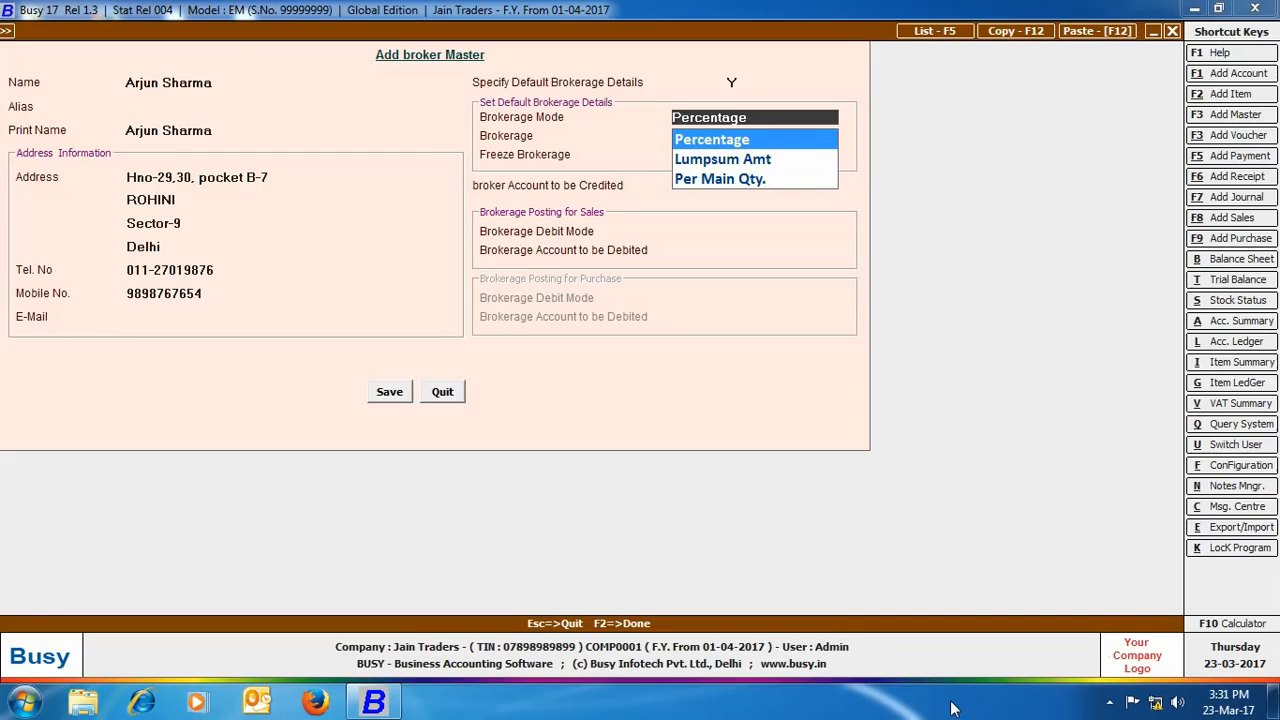
key("Return")
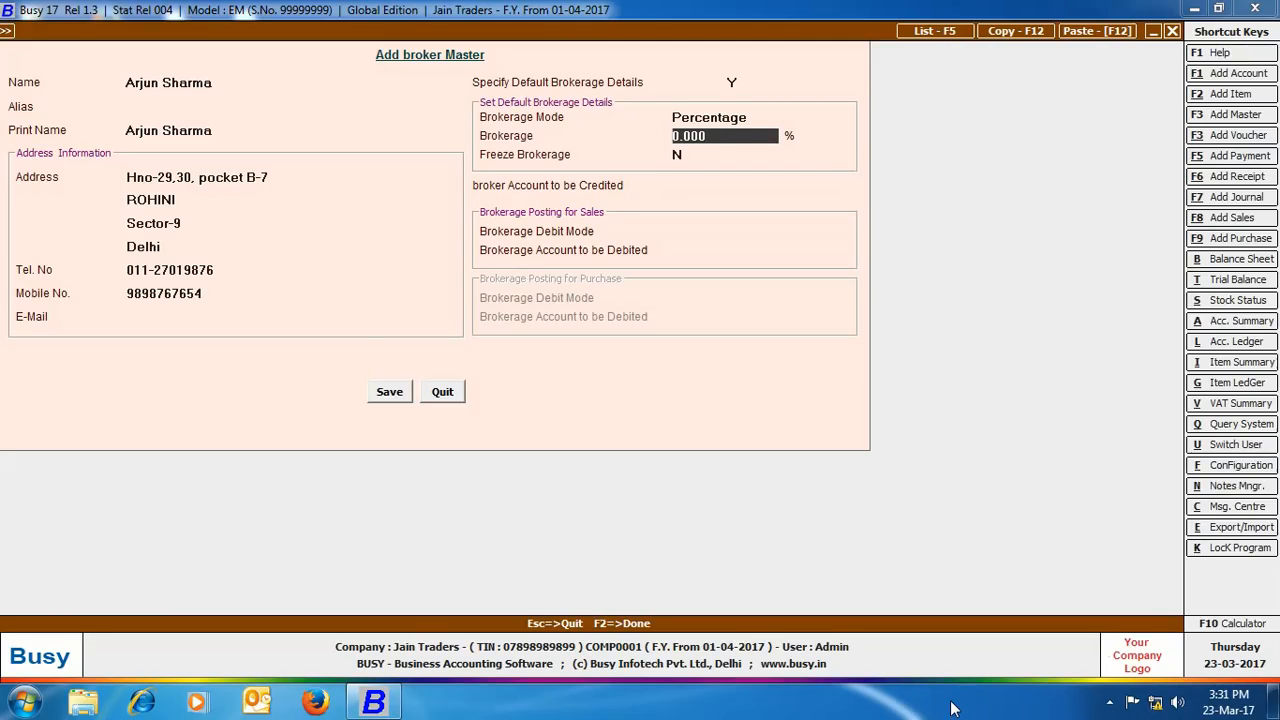
type("2")
key("Return")
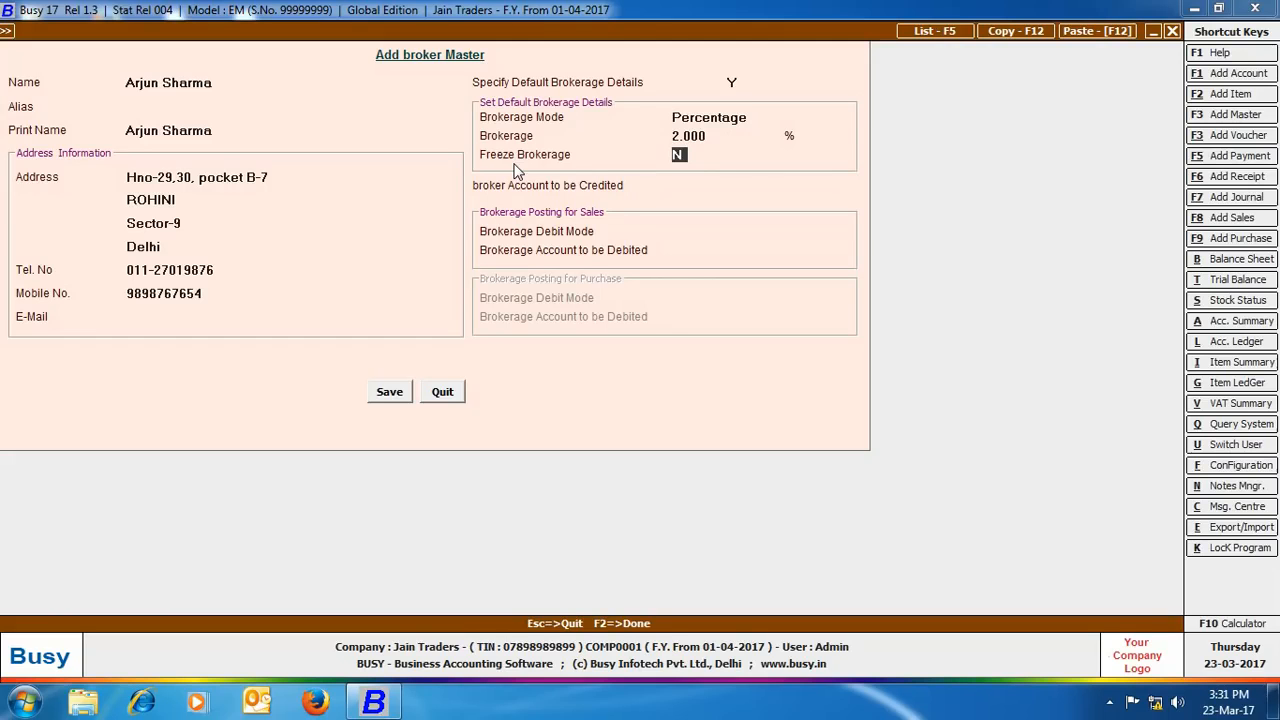
key("Return")
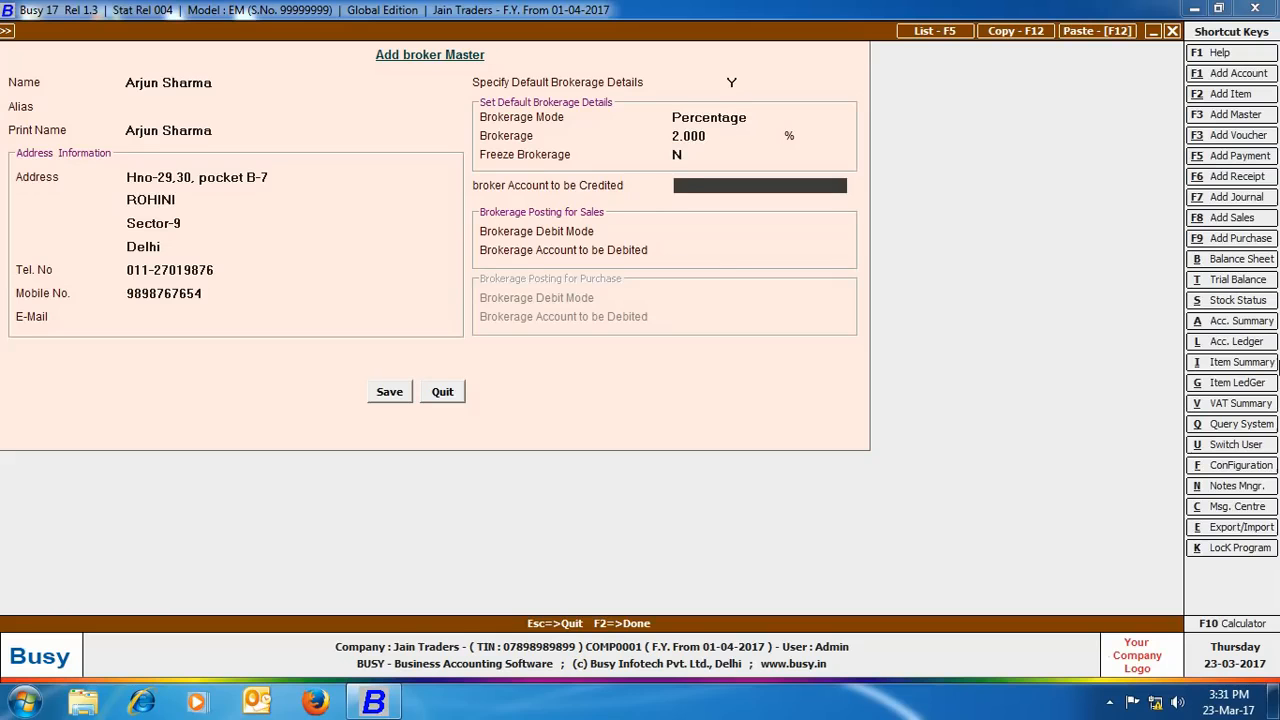
Step: Credit brokerage to the broker's own account, debit Commission on Sales, and save the broker
type("bro")
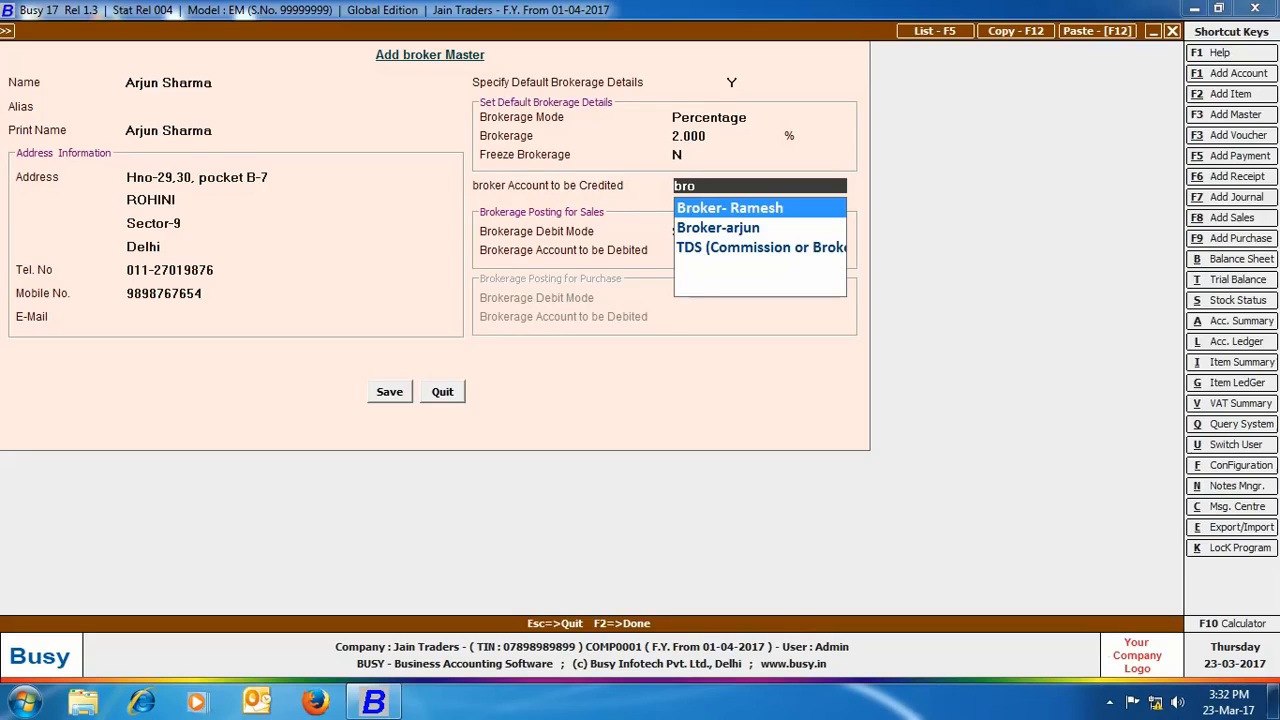
key("Down")
key("Return")
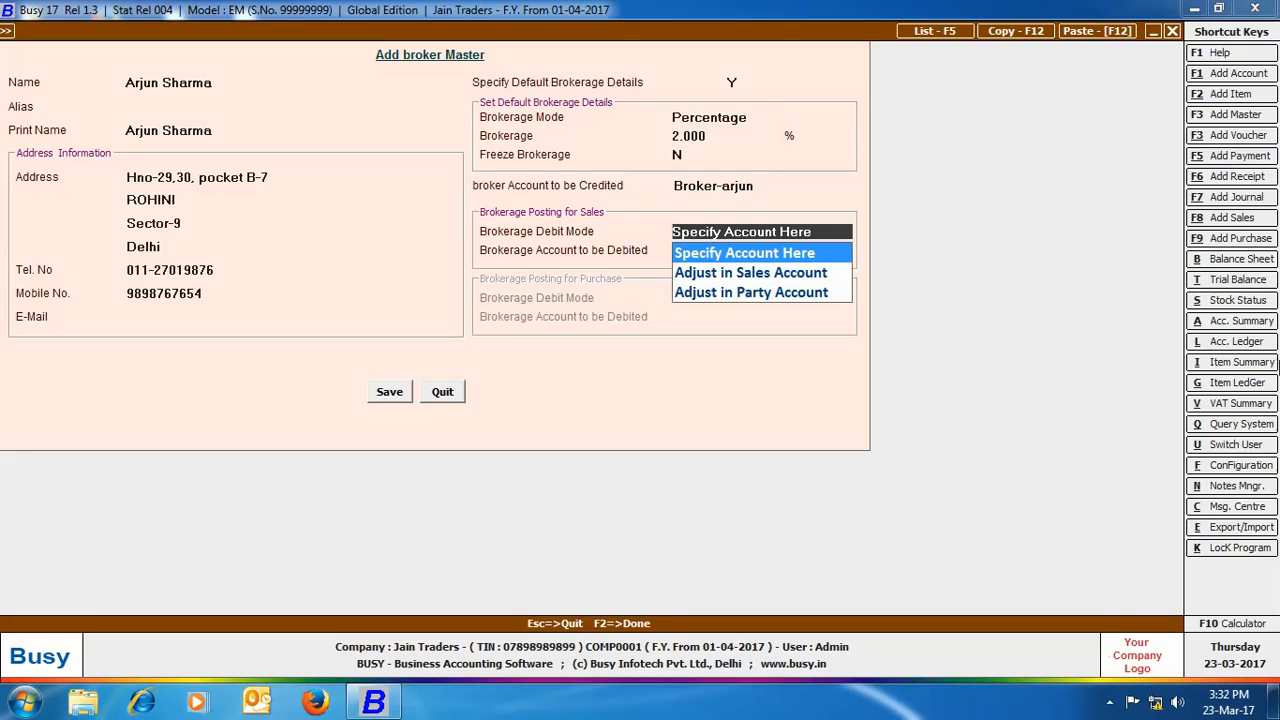
key("Return")
type("co")
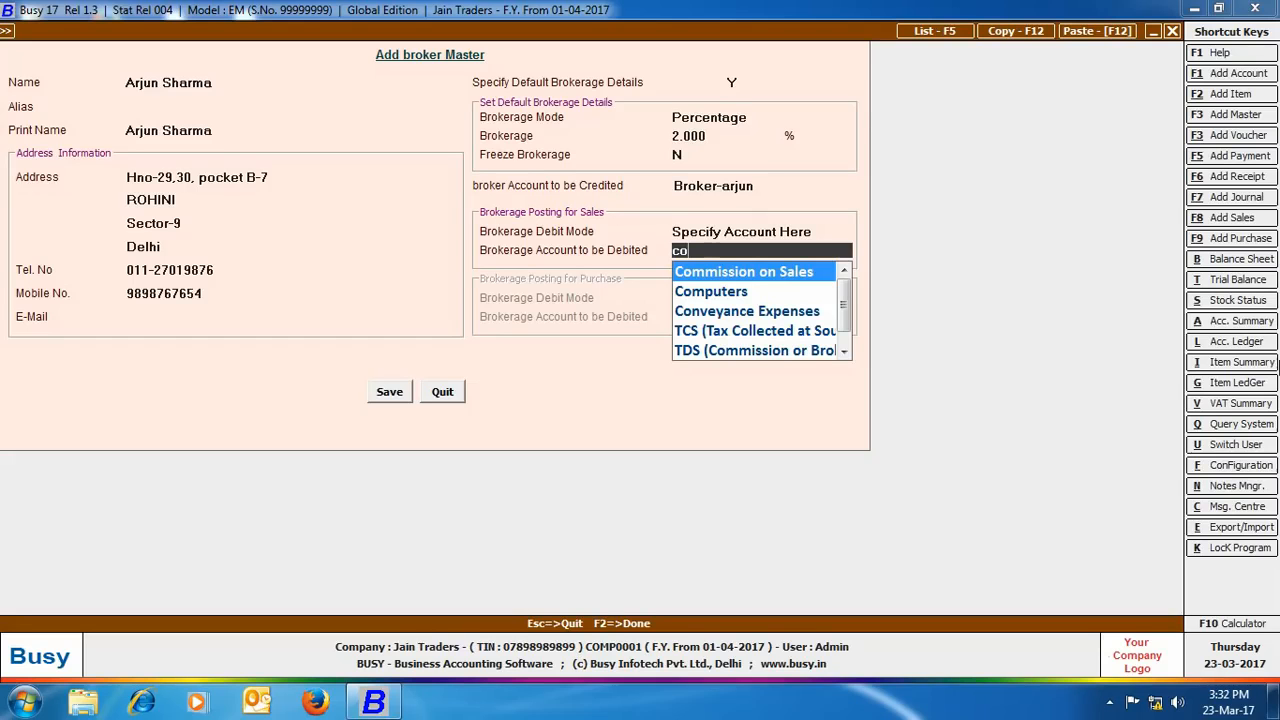
key("Return")
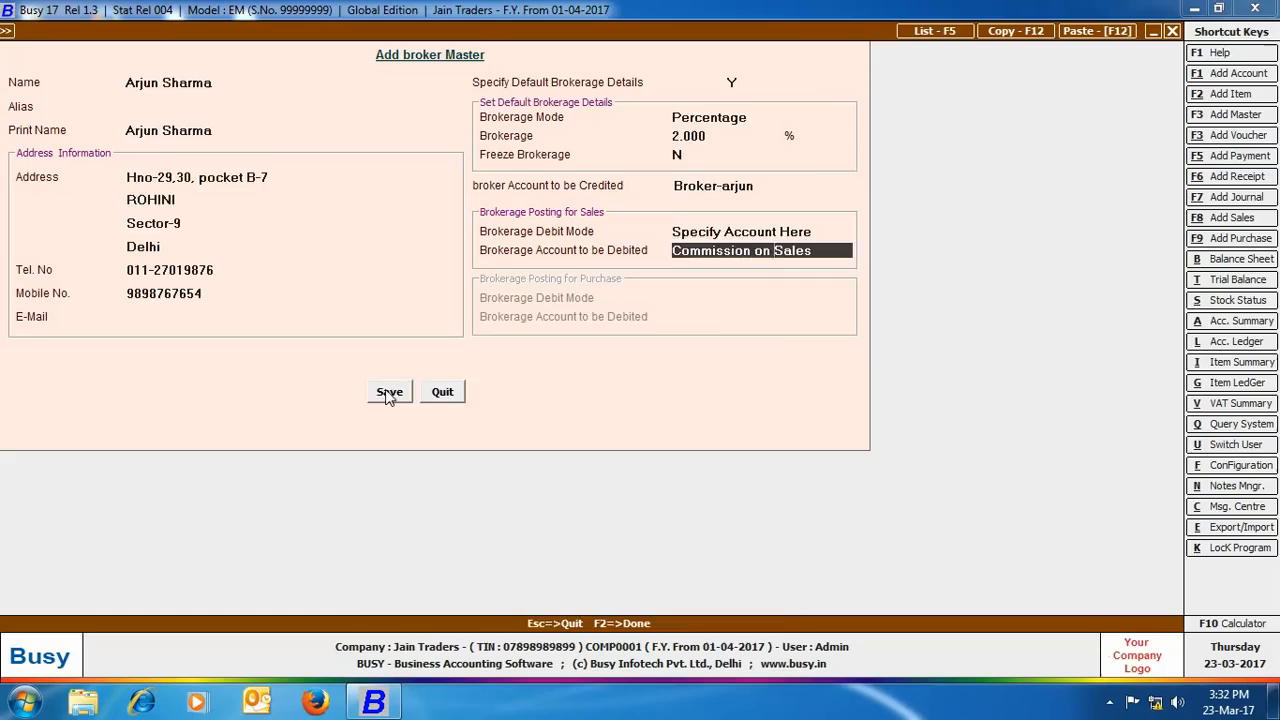
left_click(389, 391)
left_click(442, 392)
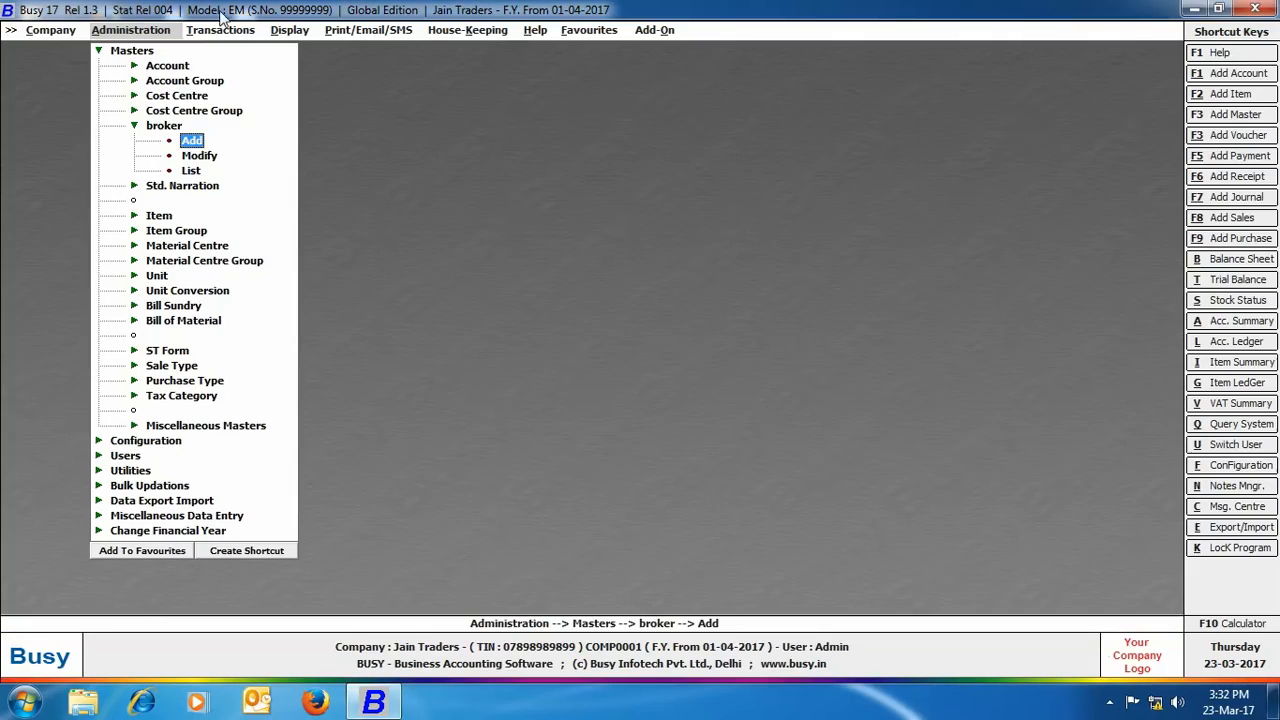
Step: Create the account Mittal&sons under Sundry Debtors and save it
left_click(186, 65)
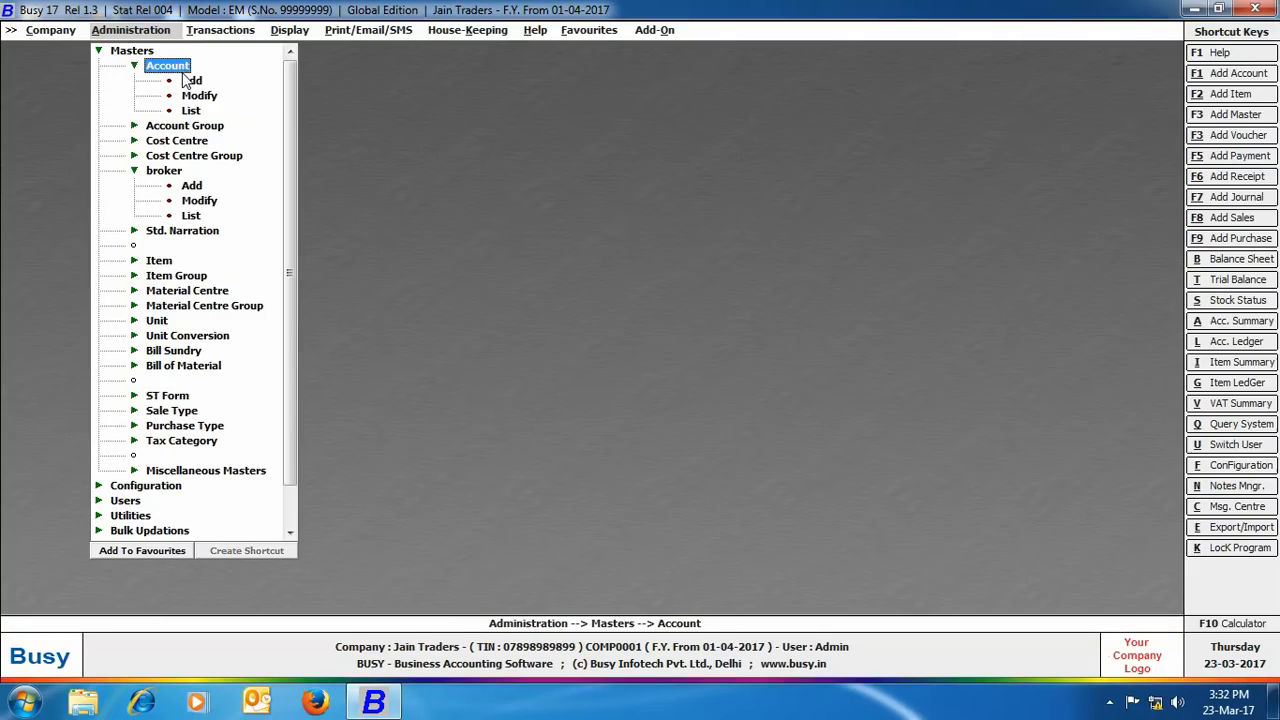
double_click(191, 80)
type("mittal&s")
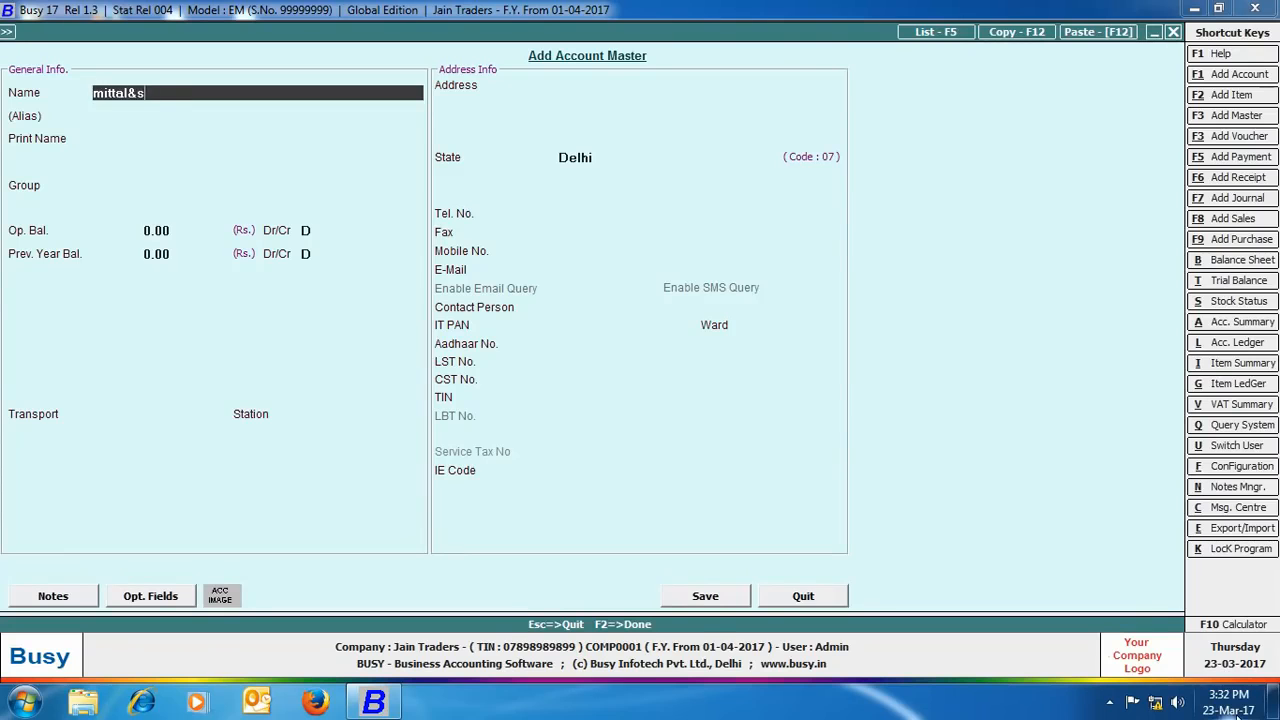
type("ons")
key("Return")
key("Return")
key("Return")
type("dry Debt")
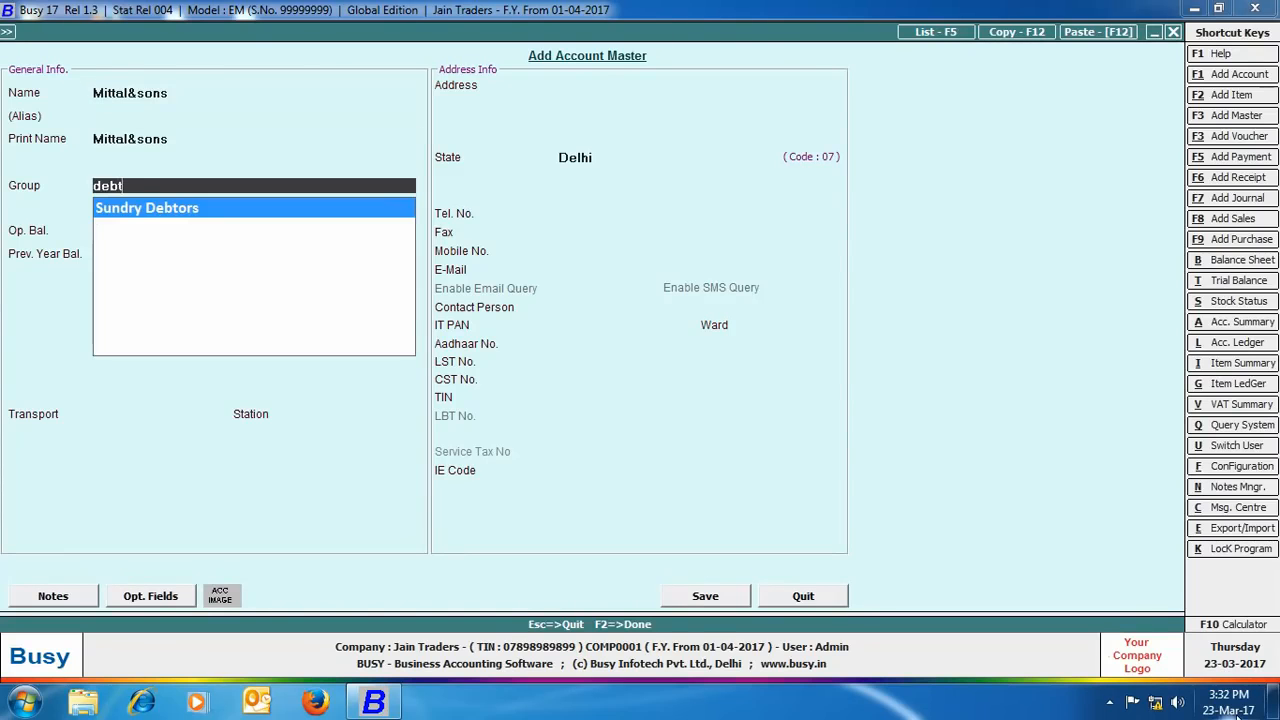
type("ors")
key("Return")
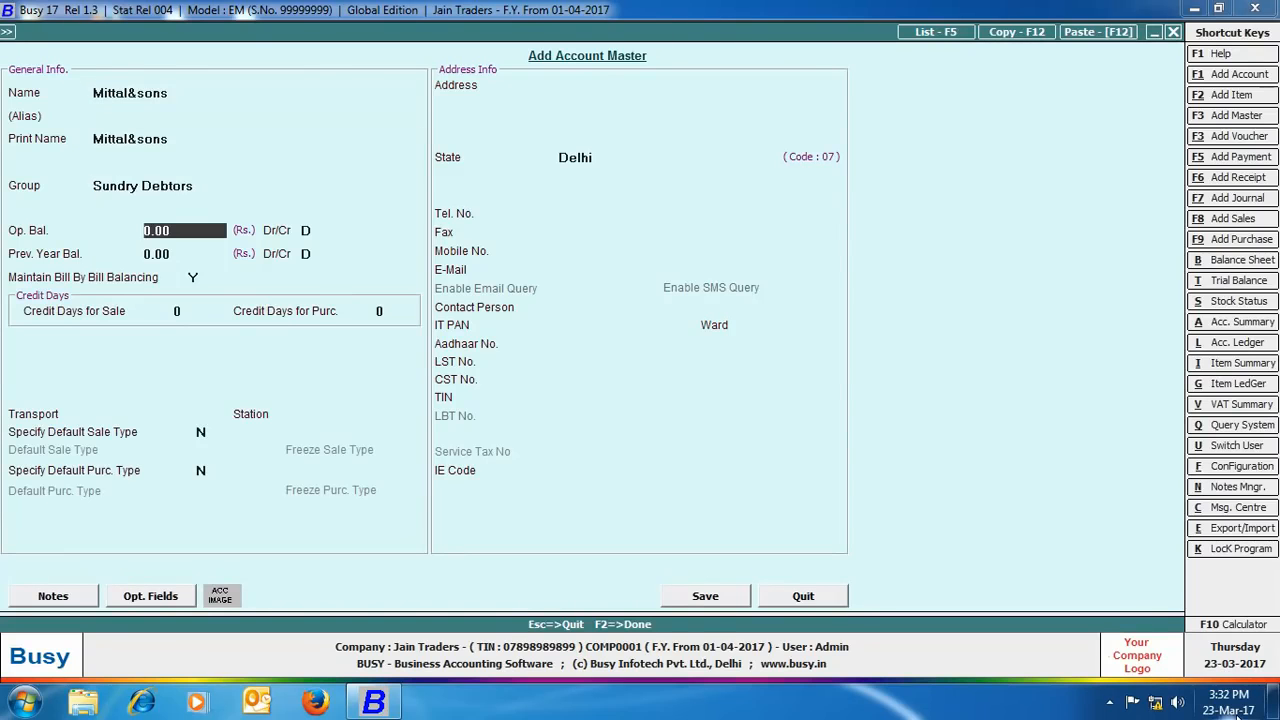
key("Return")
key("Return")
key("Return")
left_click(705, 596)
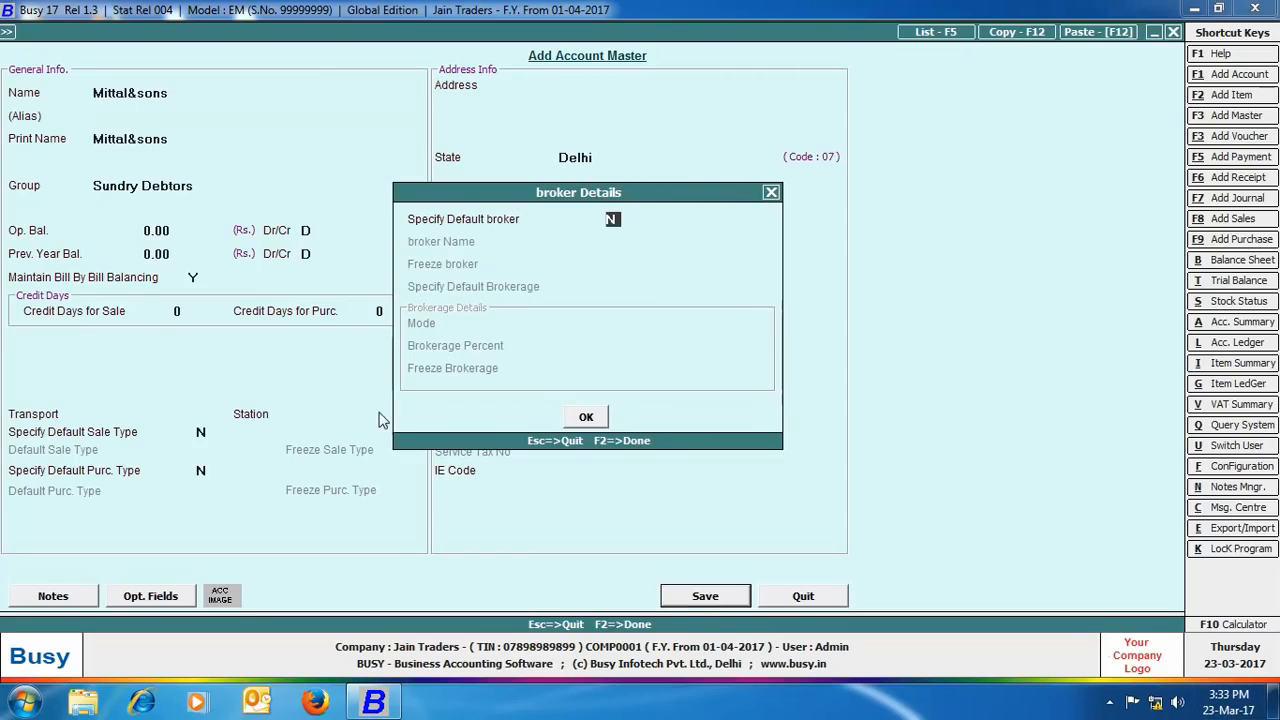
Step: Assign the new broker as Mittal&sons' default broker and finish saving the account
type("y")
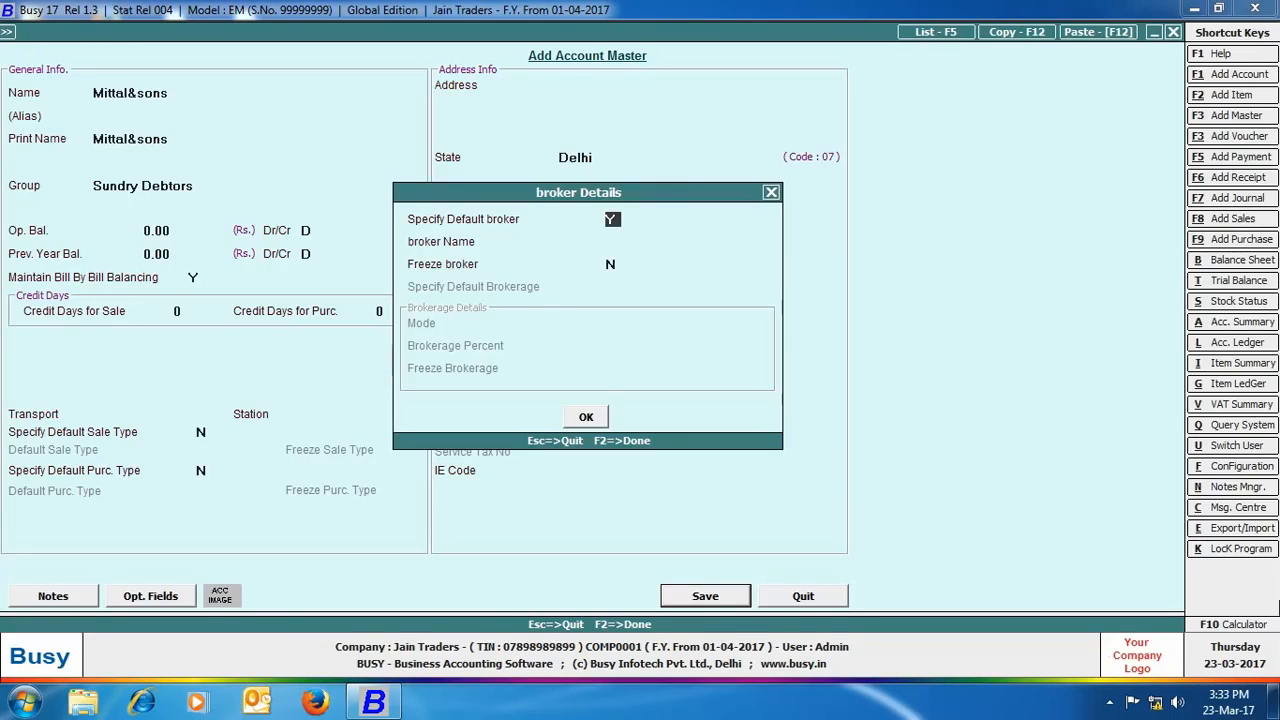
key("Return")
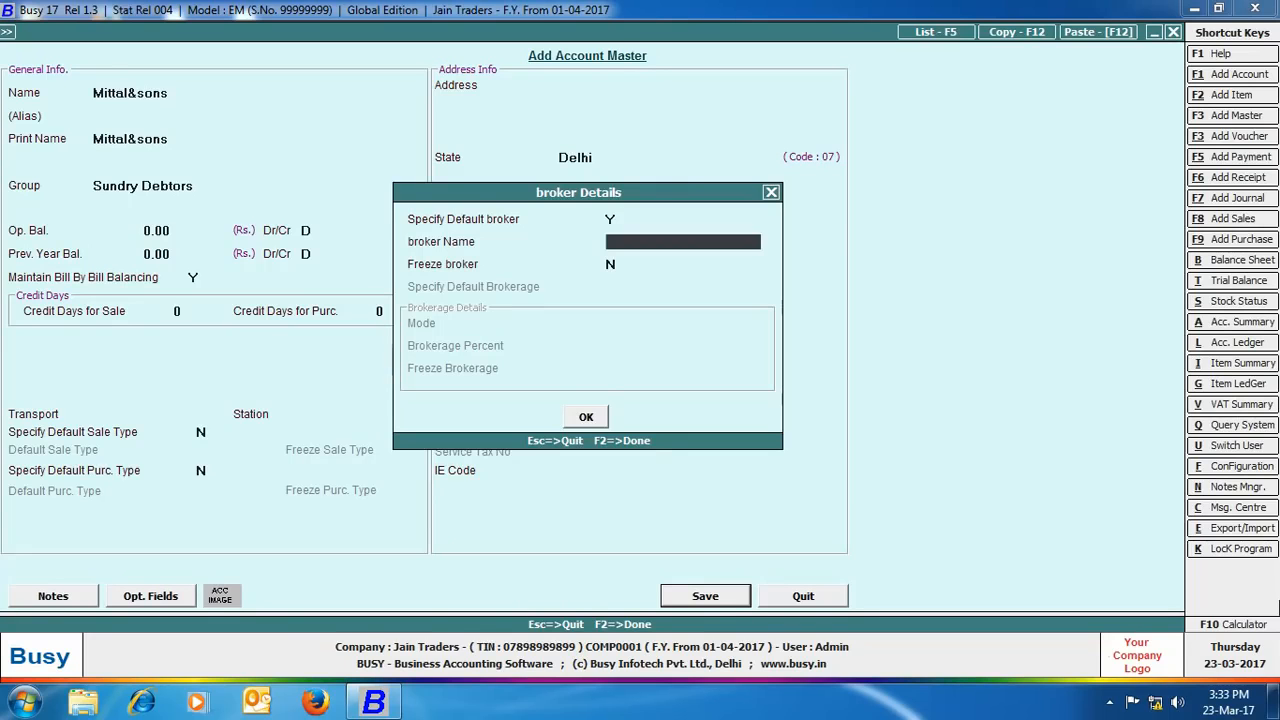
type("arju")
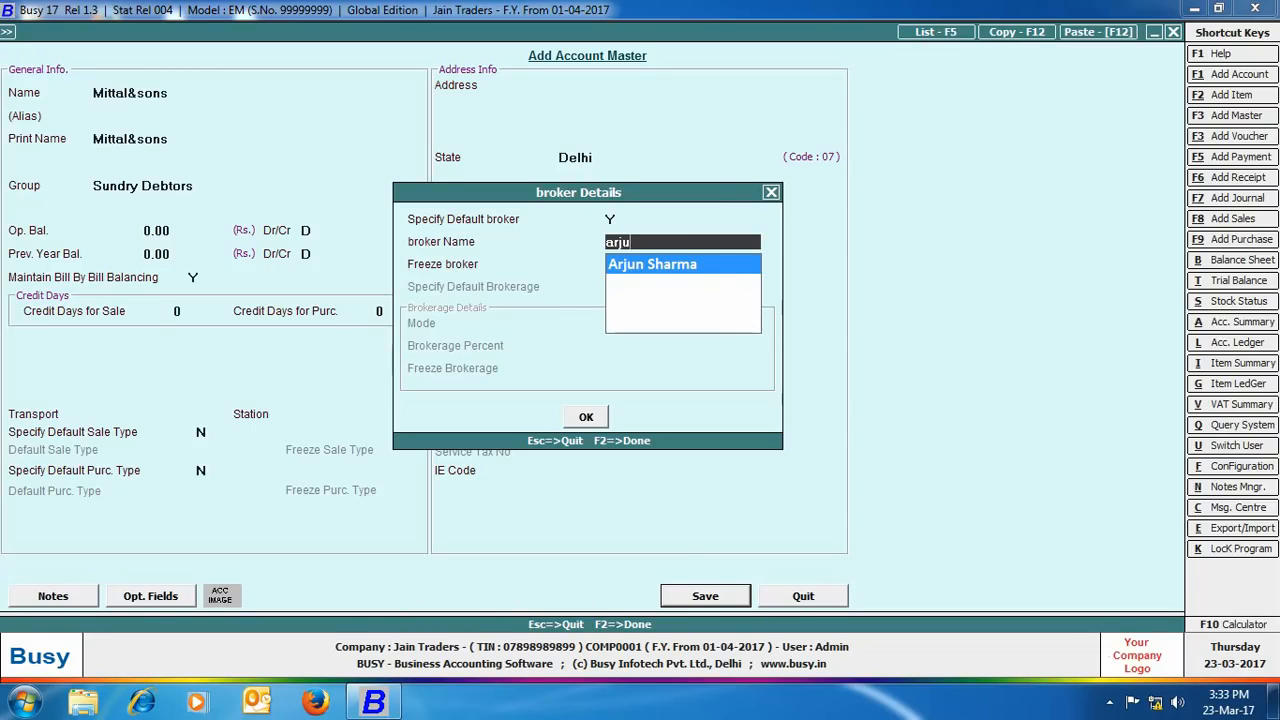
key("Return")
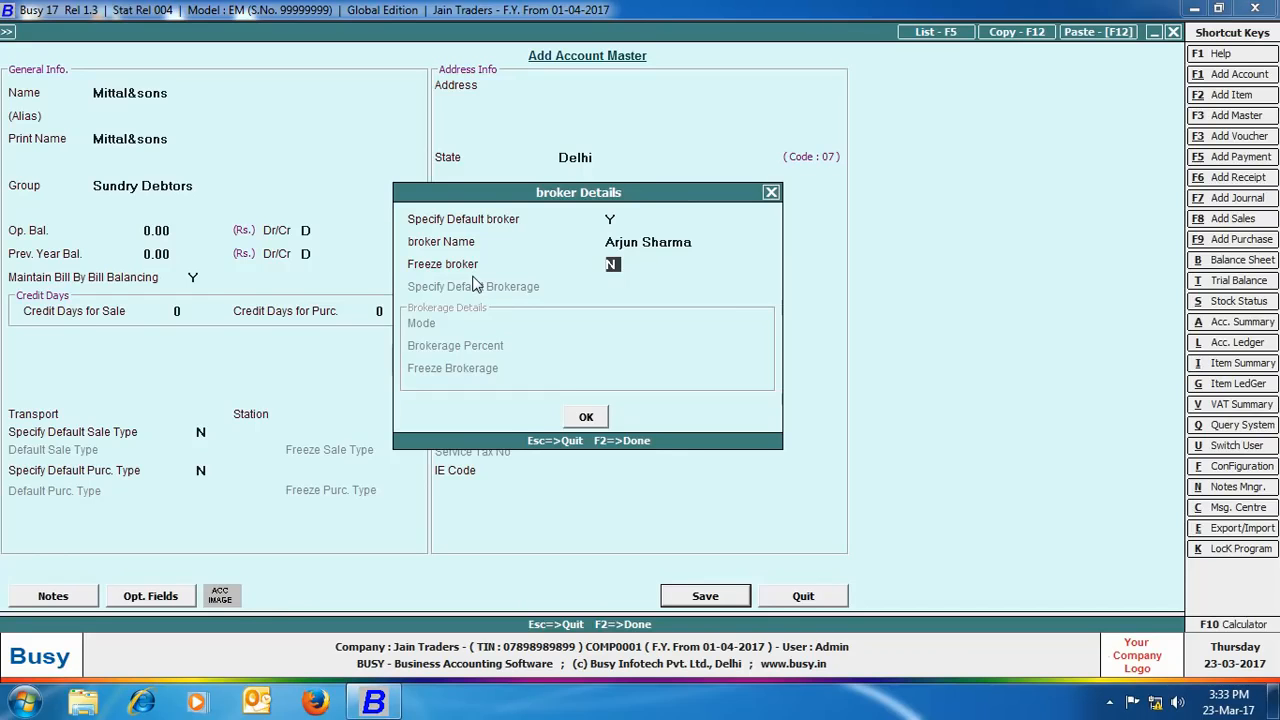
left_click(586, 416)
left_click(705, 596)
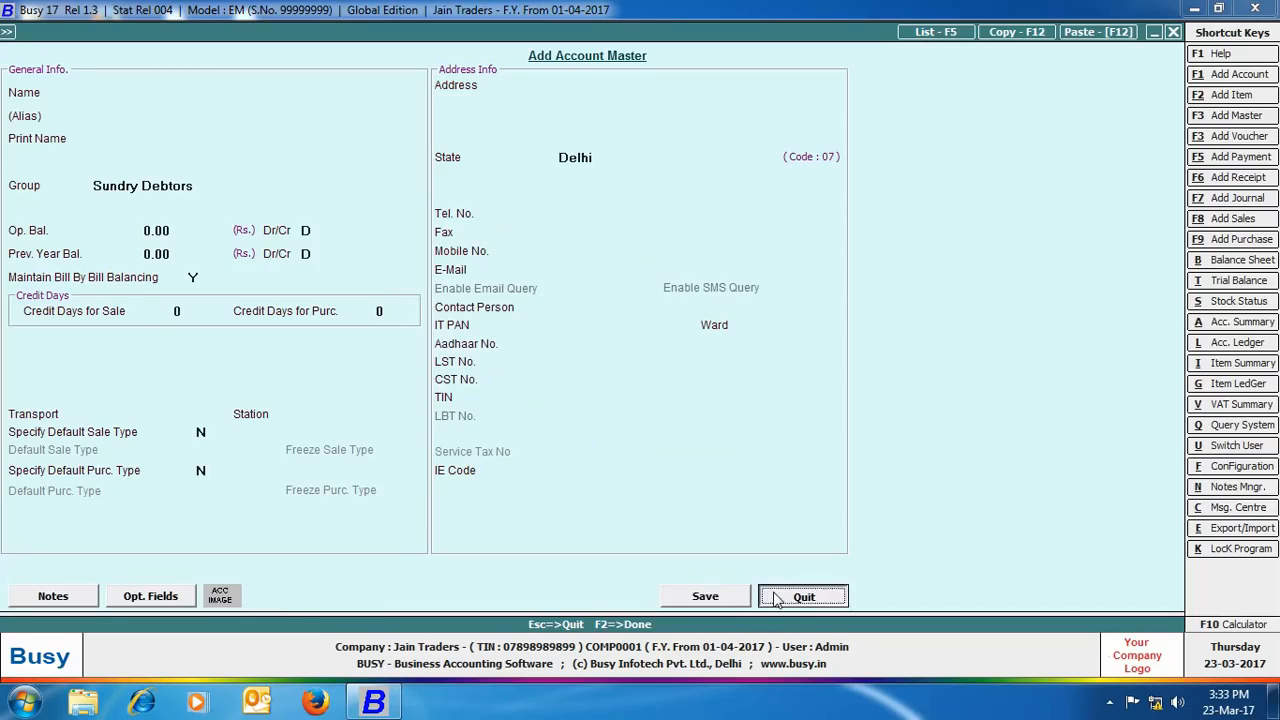
left_click(806, 595)
Step: Start a VAT/Exempt sales voucher to Mittal&sons from Main Store
left_click(220, 30)
double_click(249, 66)
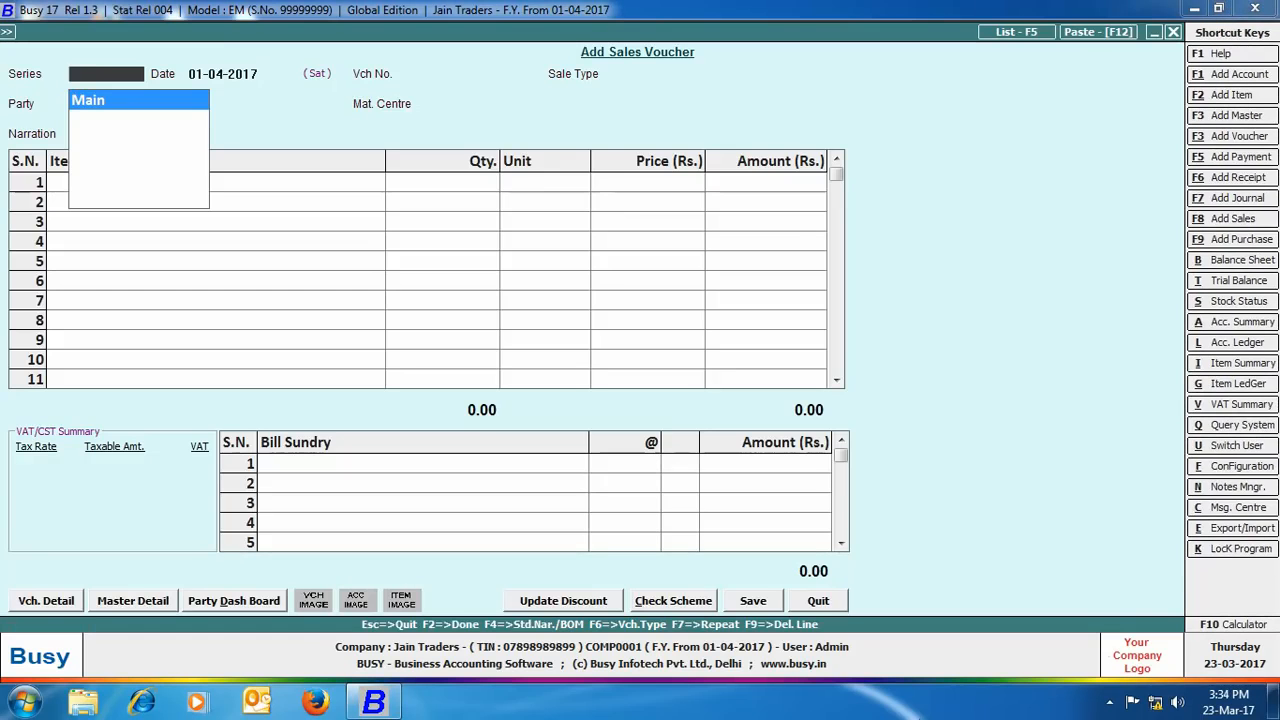
key("Return")
key("Return")
key("Return")
type("vat/e")
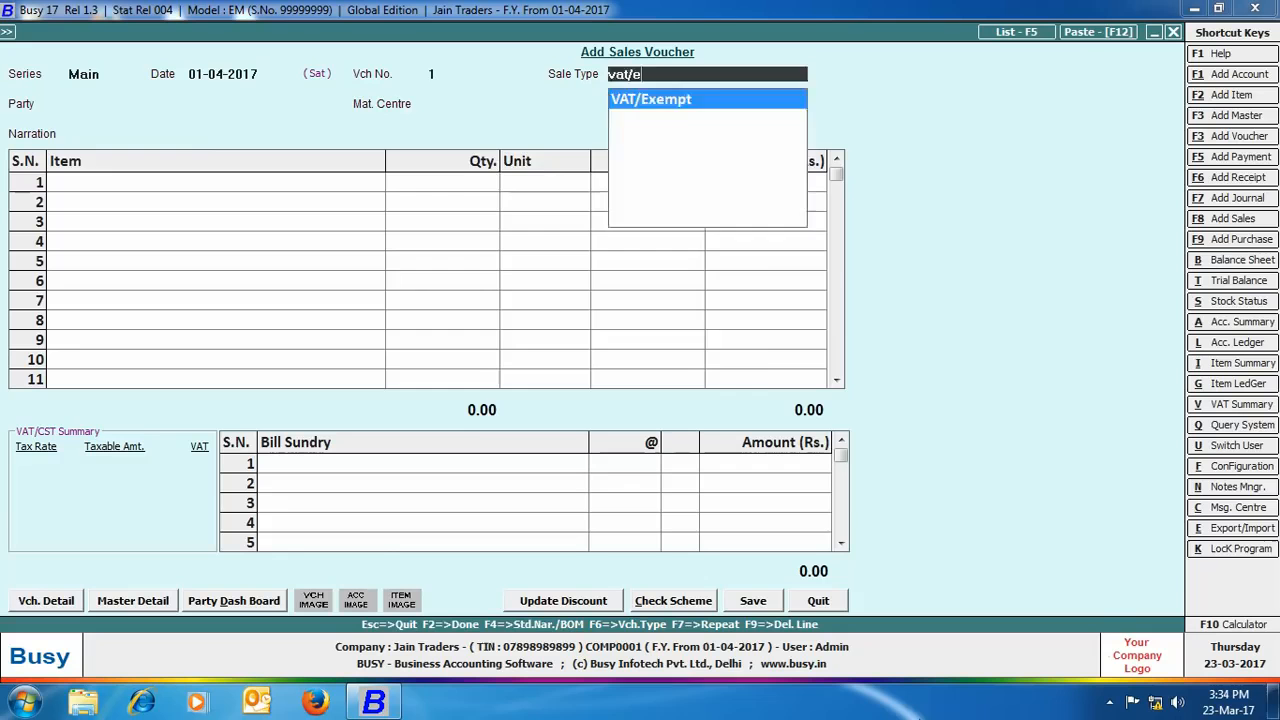
key("Return")
type("mi")
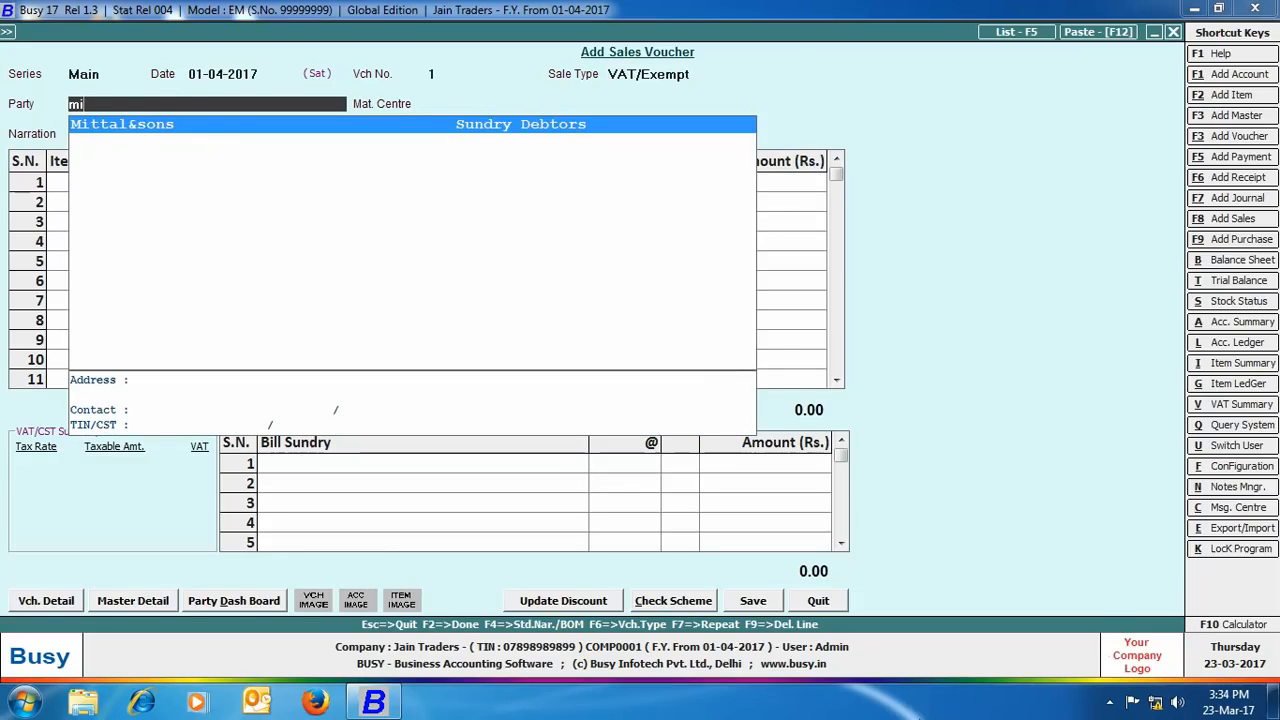
key("Return")
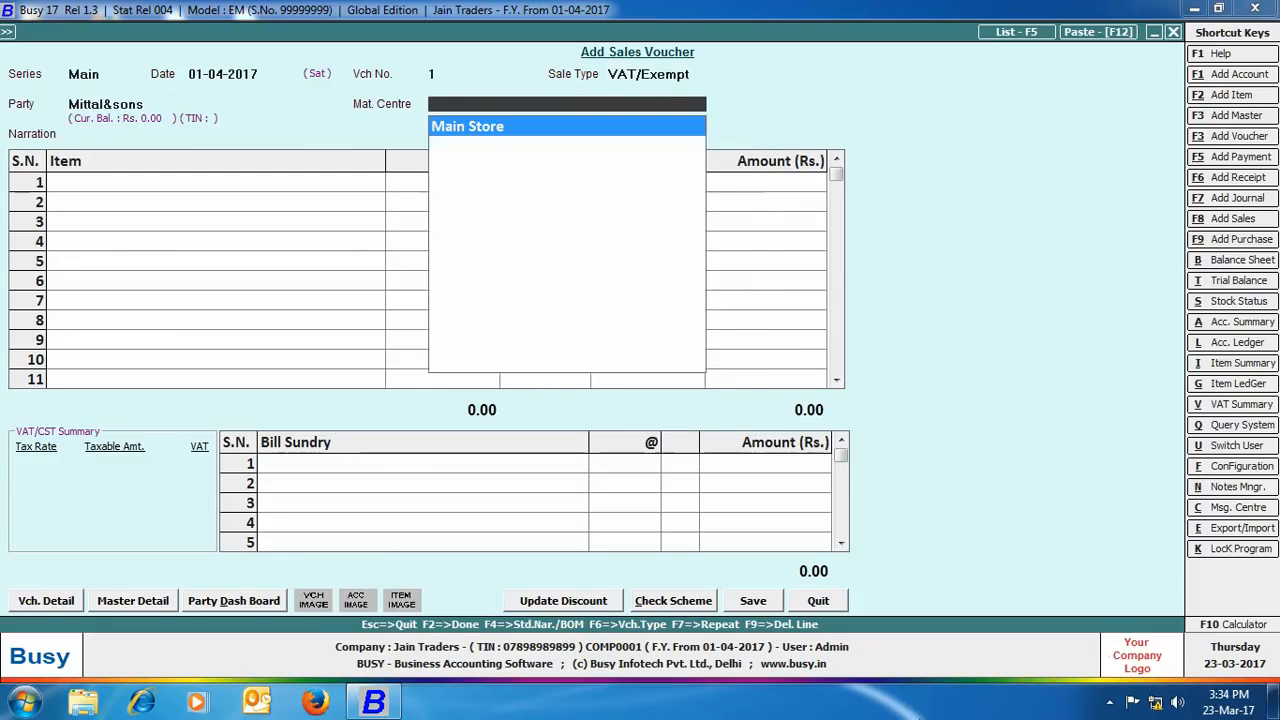
key("Return")
Step: Add 100 Kgs Golden sela at 50 and 100 Kgs Basmati Rice at 100, then save
key("Return")
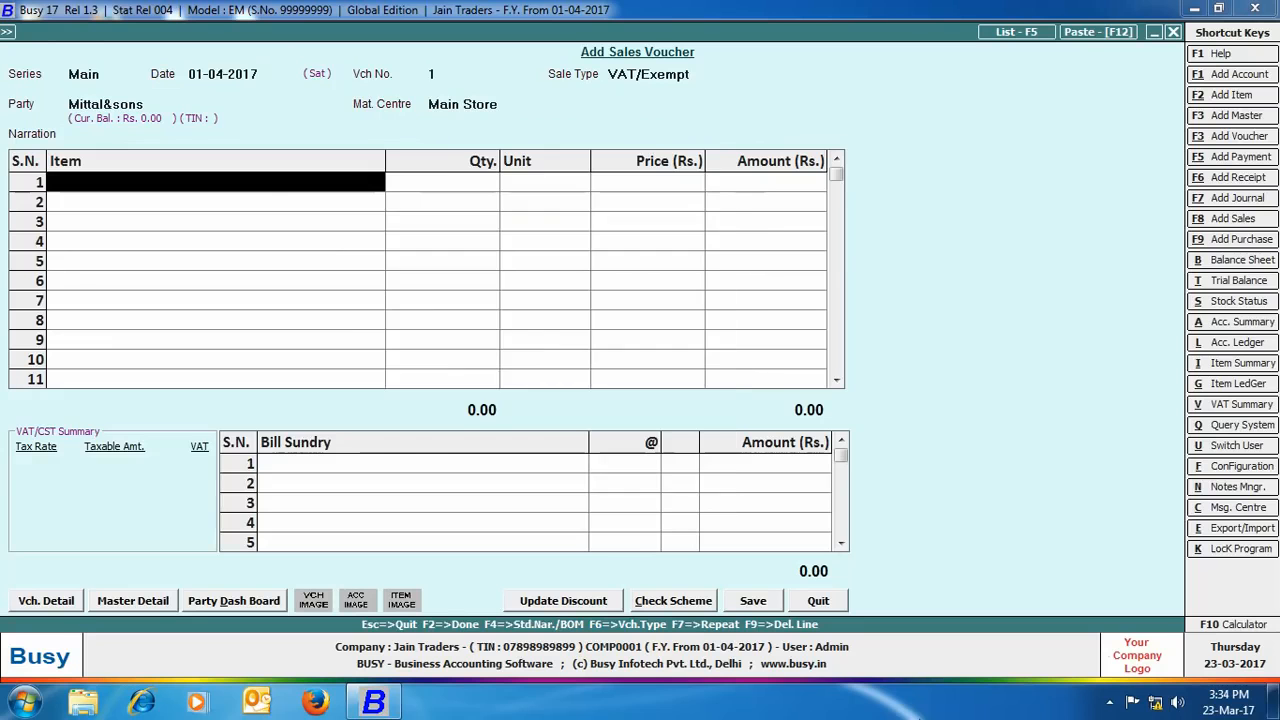
type("gol")
key("Return")
type("100")
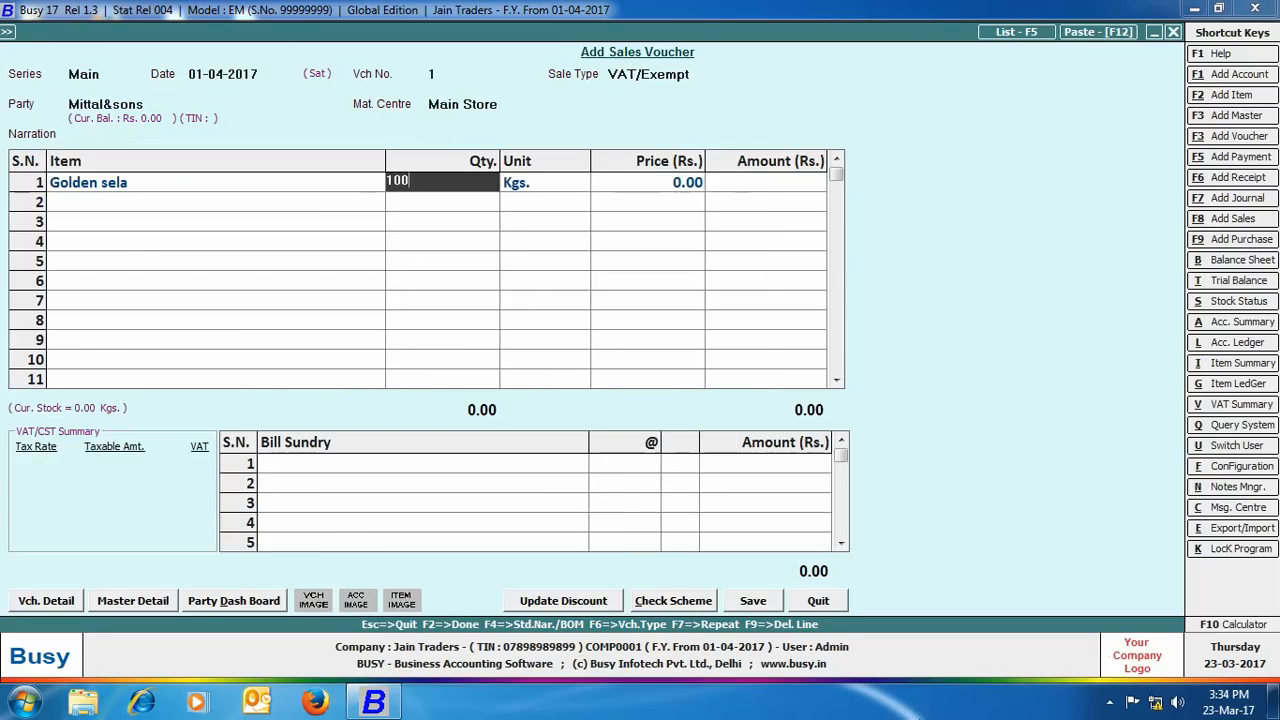
key("Return")
key("Return")
type("50")
key("Return")
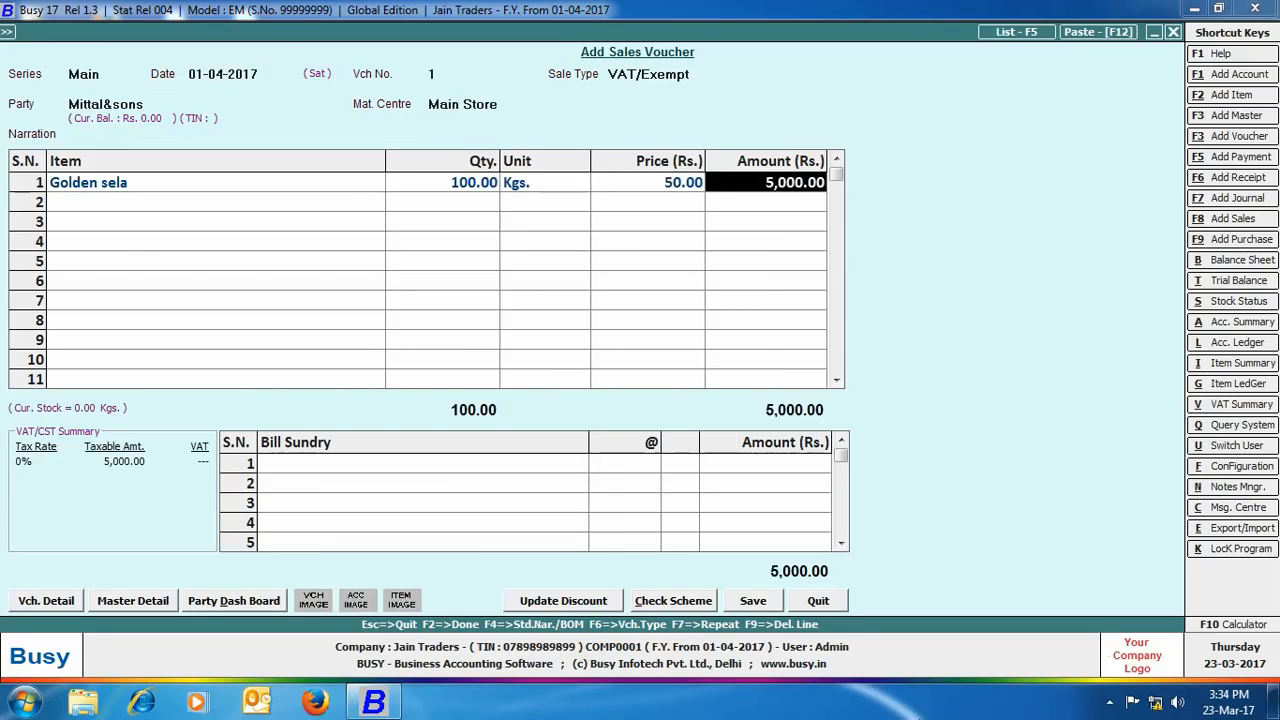
key("Return")
type("bas")
key("Return")
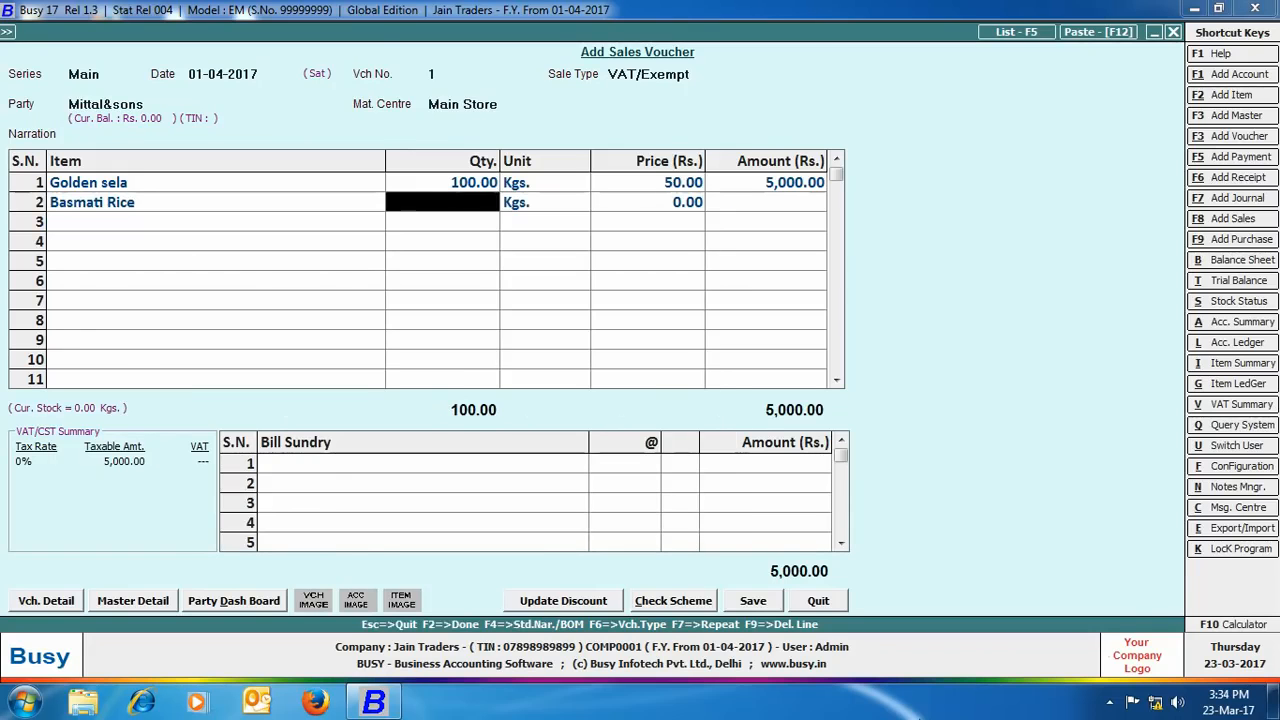
type("100")
key("Return")
key("Return")
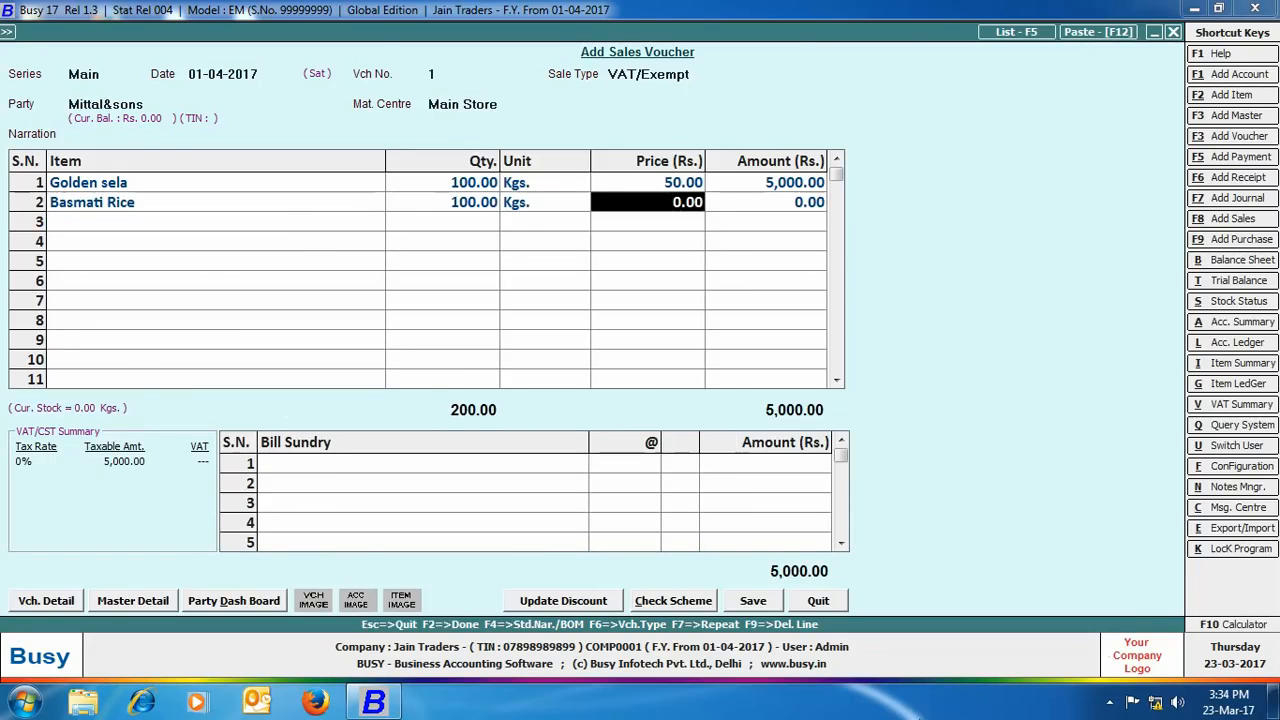
type("100")
key("Return")
left_click(753, 601)
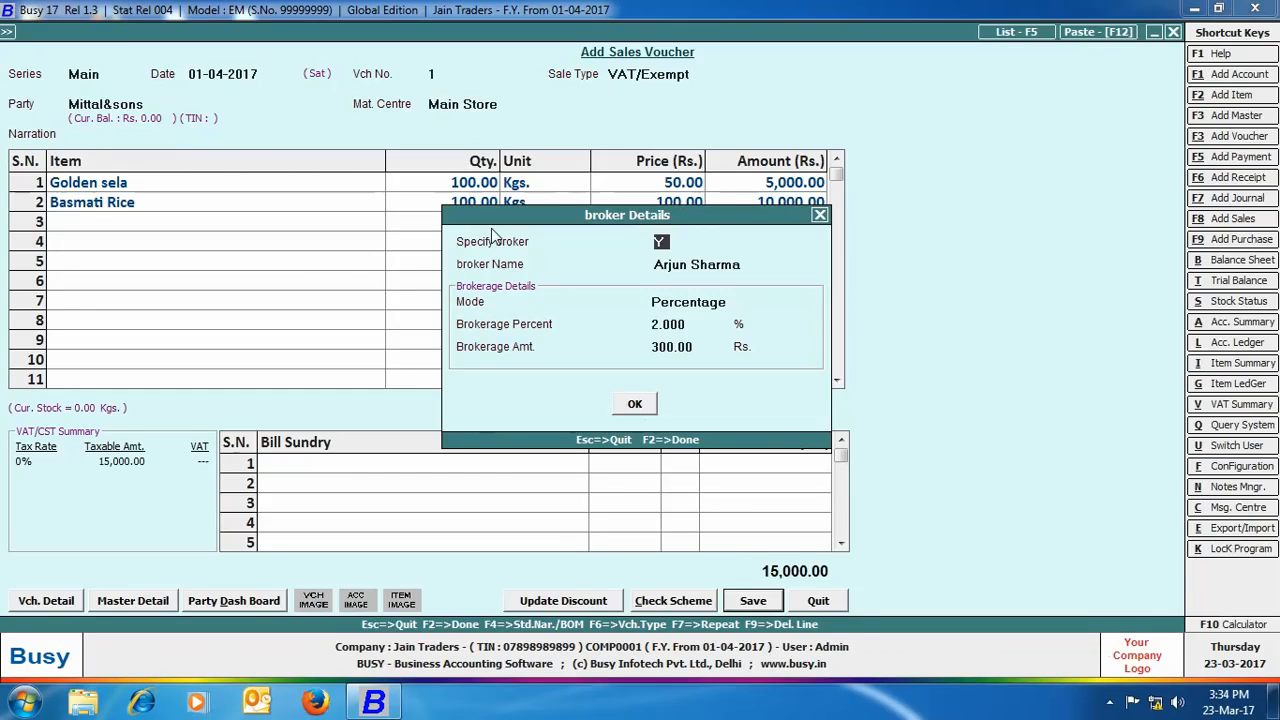
Step: Switch the voucher's brokerage to the other broker at 3% (450.00), confirm bill adjustments, skip printing
key("Return")
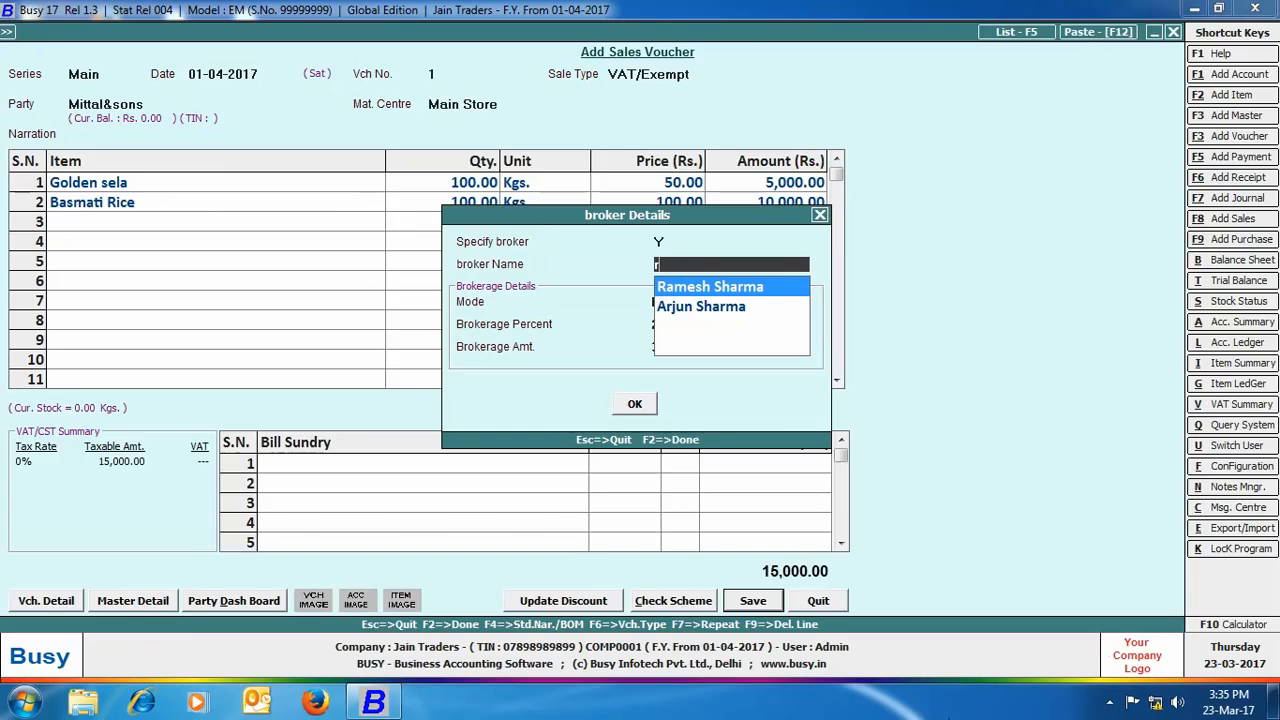
type("ra")
key("Return")
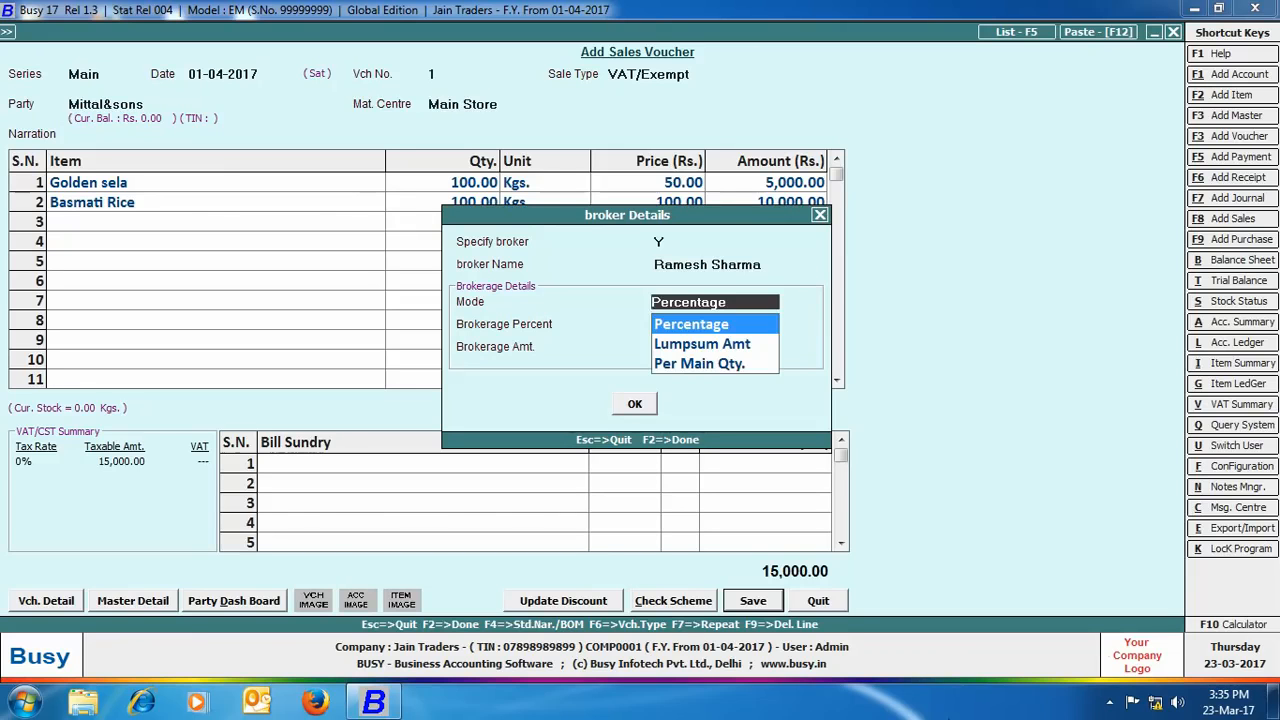
key("Return")
key("Return")
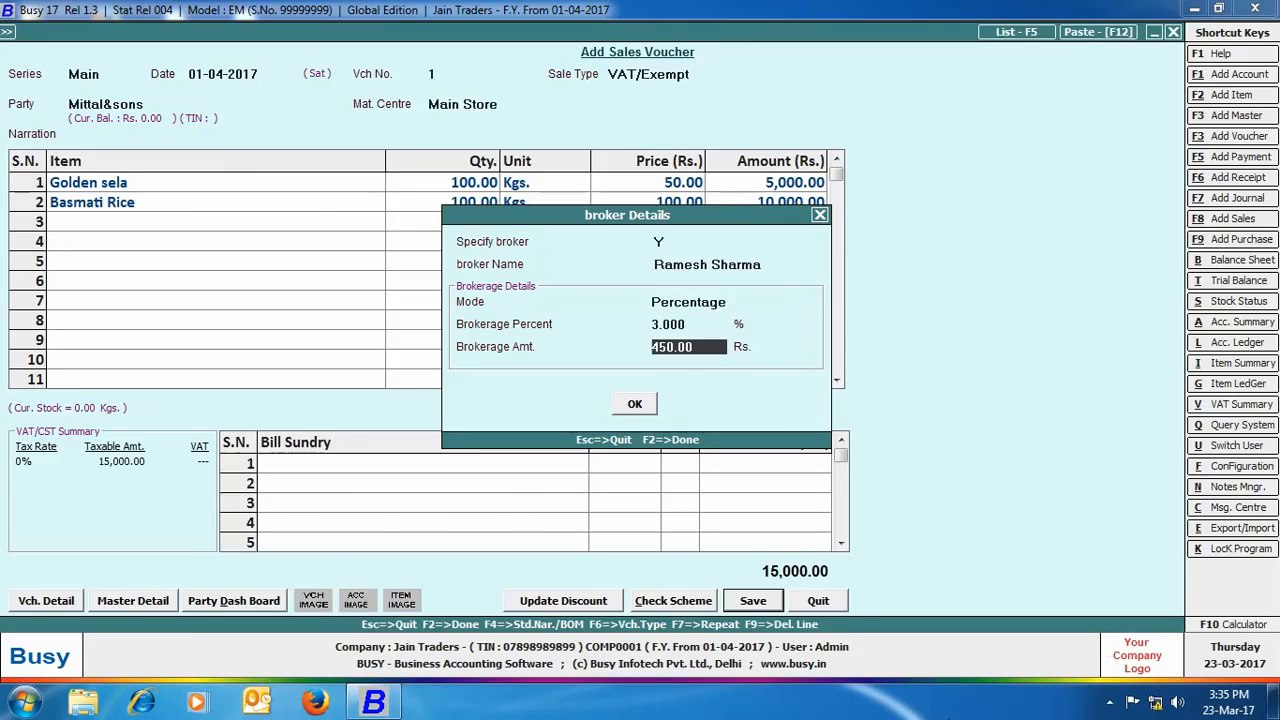
left_click(628, 410)
left_click(637, 449)
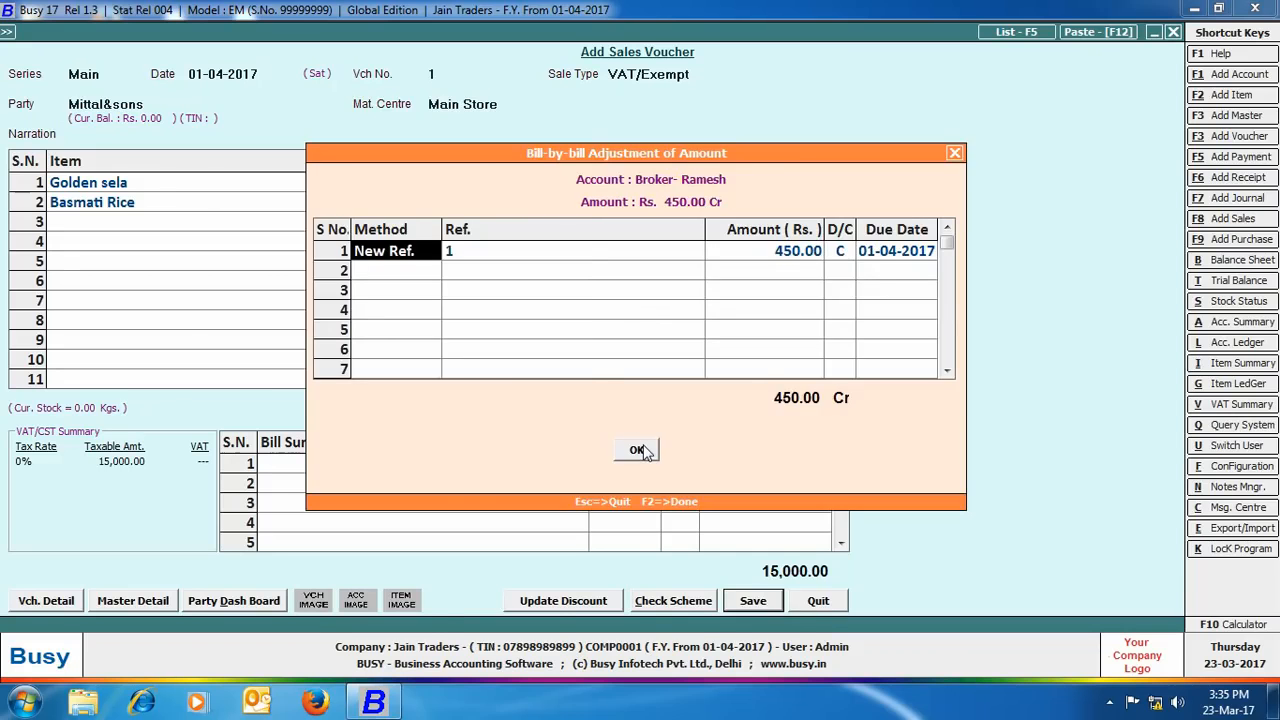
left_click(637, 449)
left_click(750, 390)
Step: Run the one-broker Brokerage Calculation report showing 450.00 on the 15,000 sale, then open Day Book
left_click(290, 33)
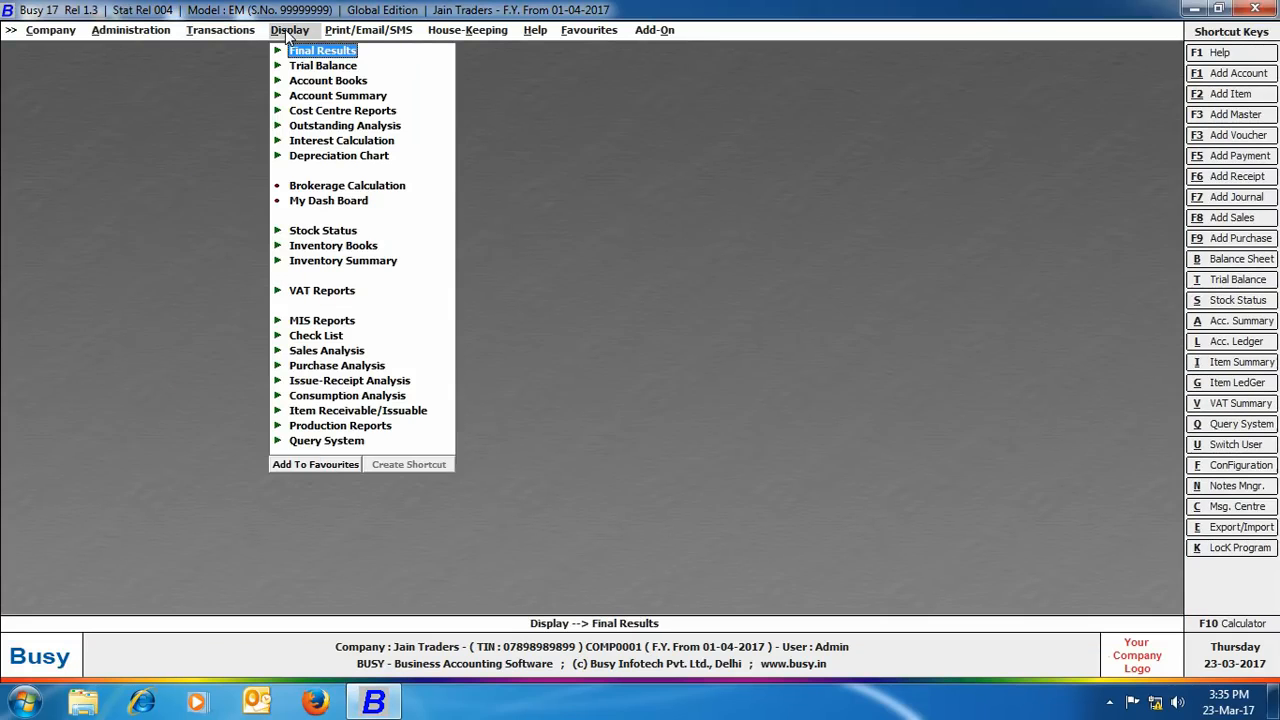
left_click(340, 188)
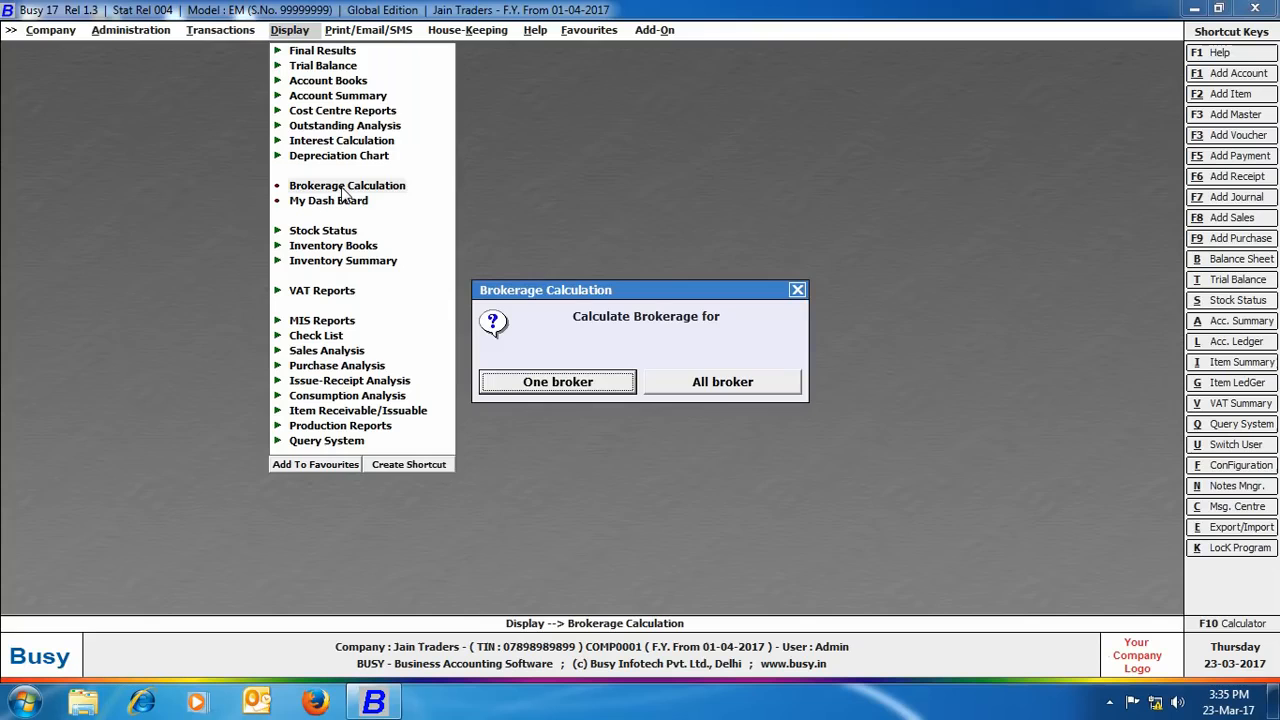
left_click(557, 382)
key("Return")
key("Return")
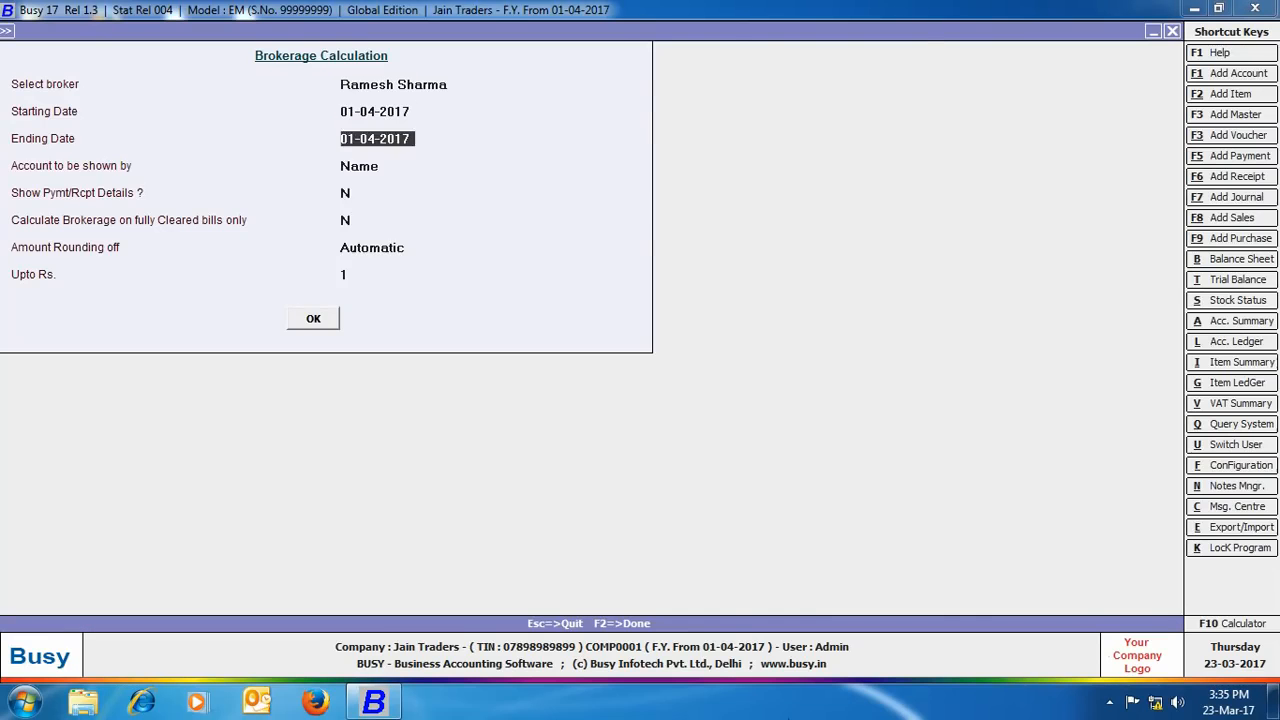
key("Return")
key("Return")
key("Return")
key("Return")
key("Return")
key("Return")
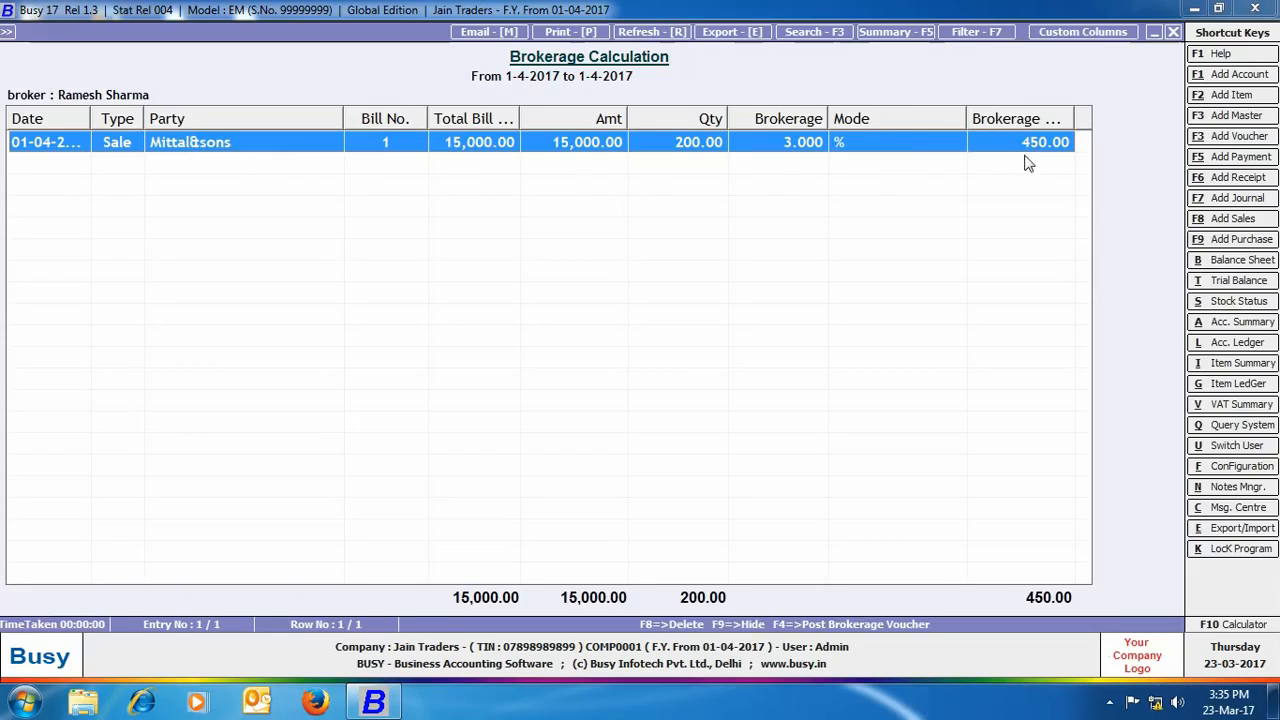
left_click(1174, 33)
left_click(798, 291)
left_click(322, 82)
left_click(321, 97)
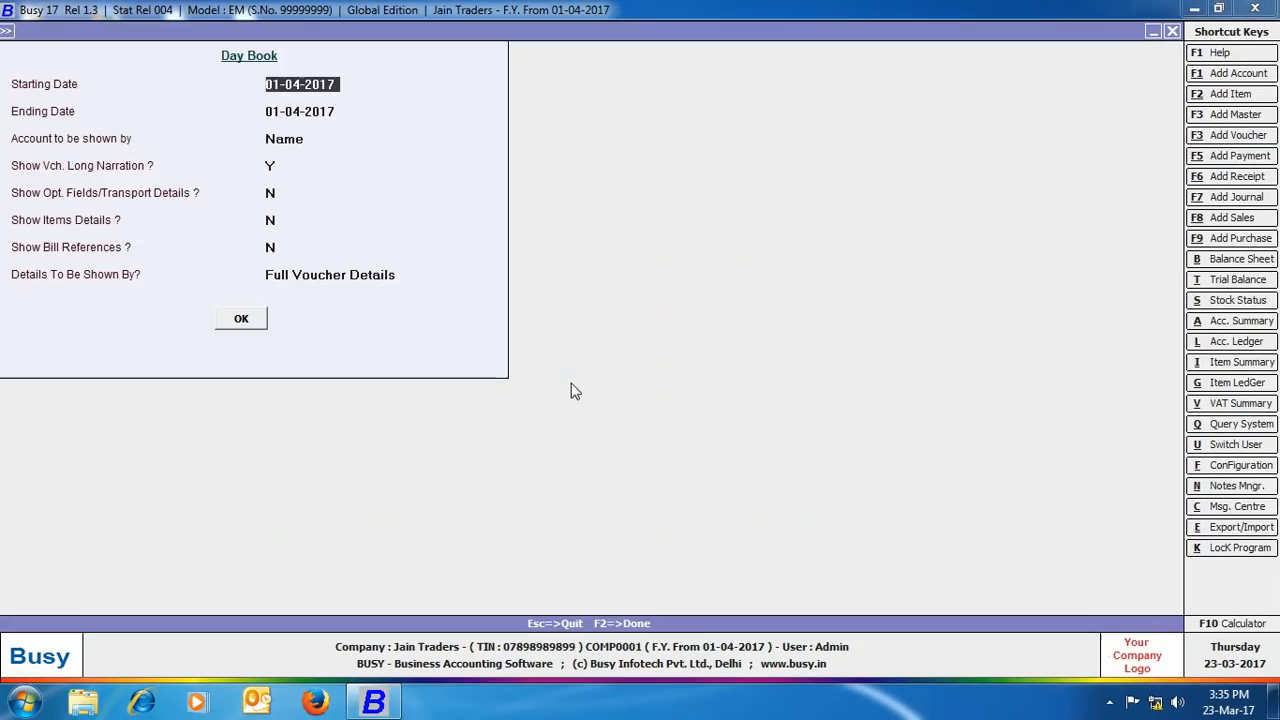
Step: View the 1-4-2017 Day Book showing 450.00 debited to Commission on Sales, then exit it
key("Return")
key("Return")
key("Return")
key("Return")
key("Return")
key("Return")
key("Return")
key("Return")
key("Return")
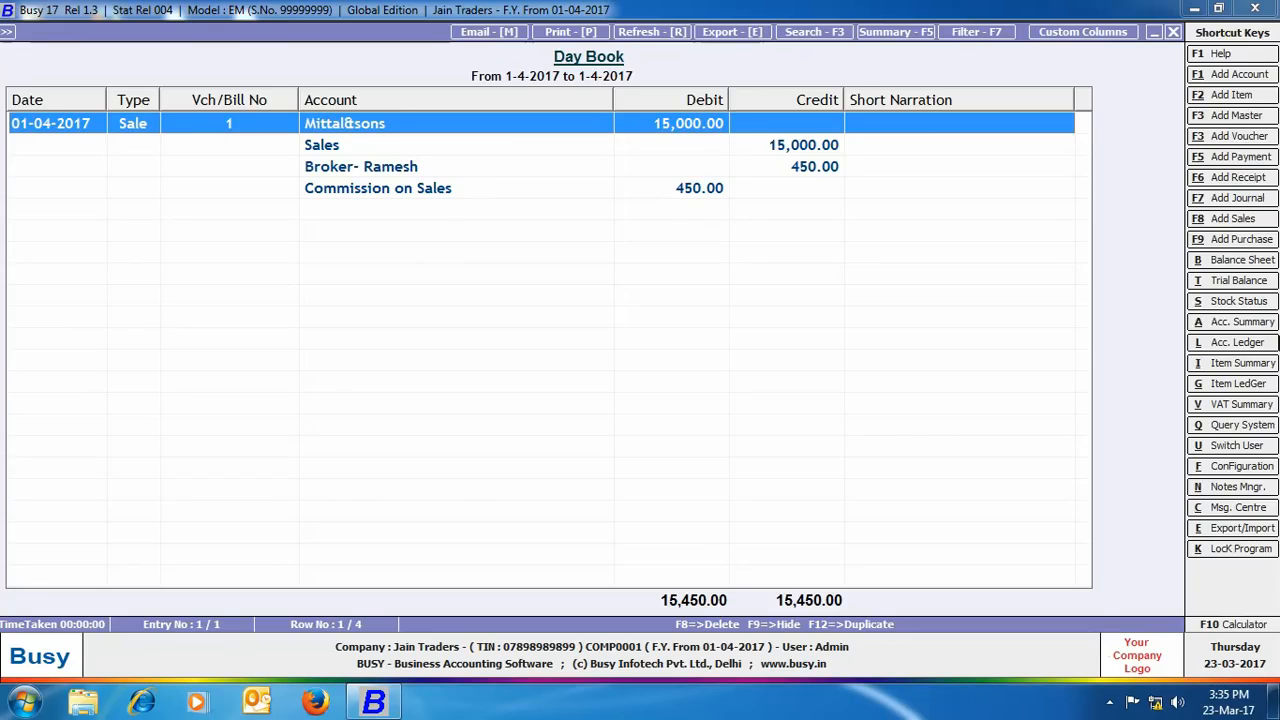
key("Escape")
key("Escape")
key("Escape")
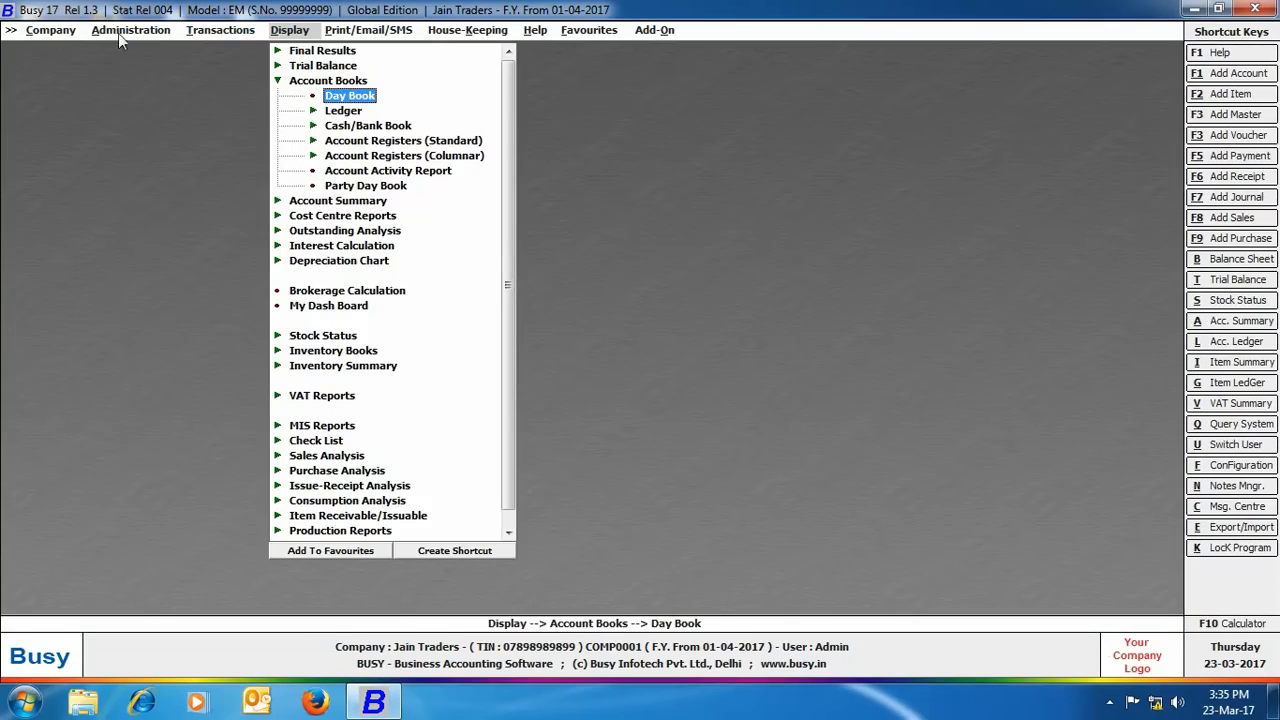
Step: In Features/Options > Accounts, untick Post Commission/Brokerage in Accounts under Salesman/Broker-wise Reporting
left_click(118, 30)
left_click(163, 487)
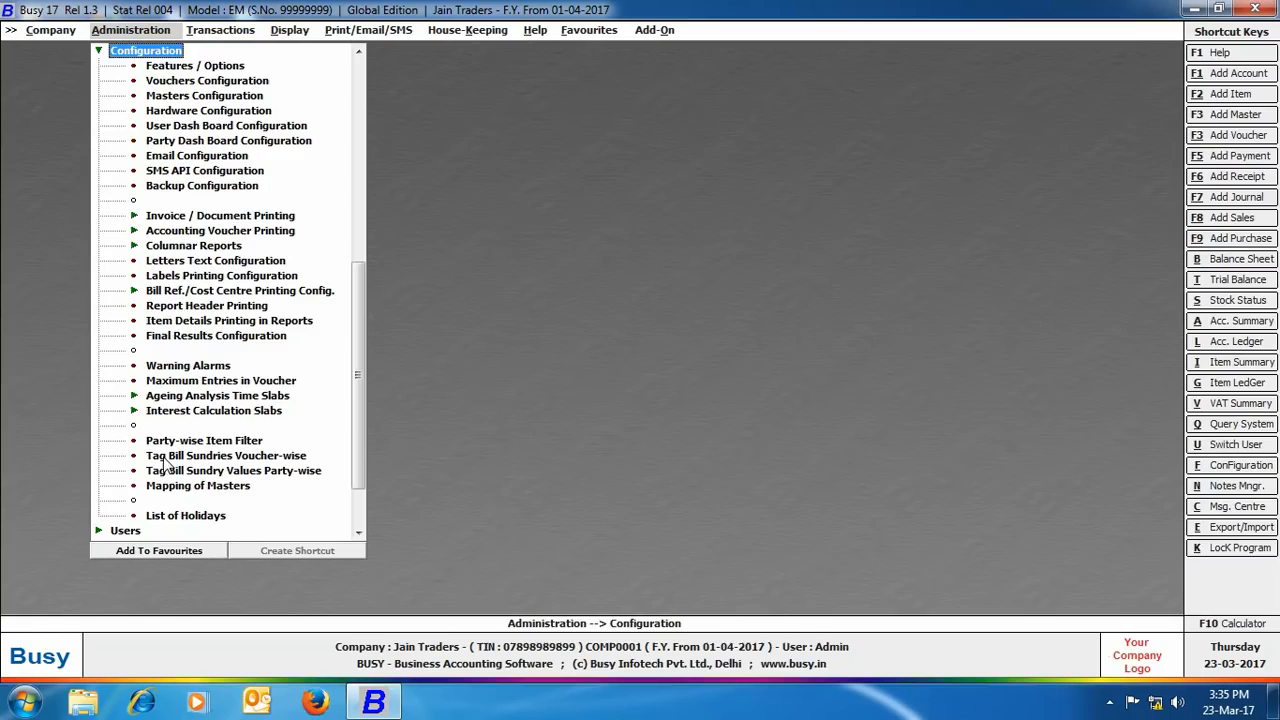
left_click(190, 72)
left_click(140, 212)
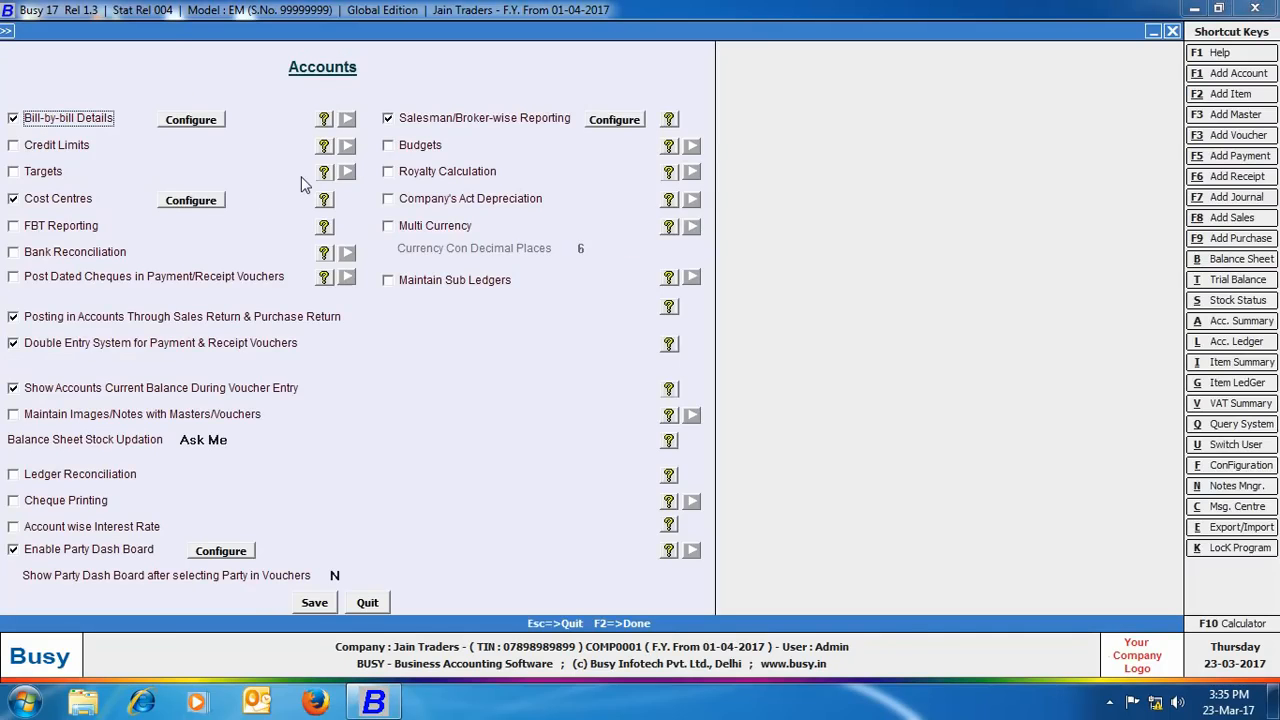
left_click(612, 120)
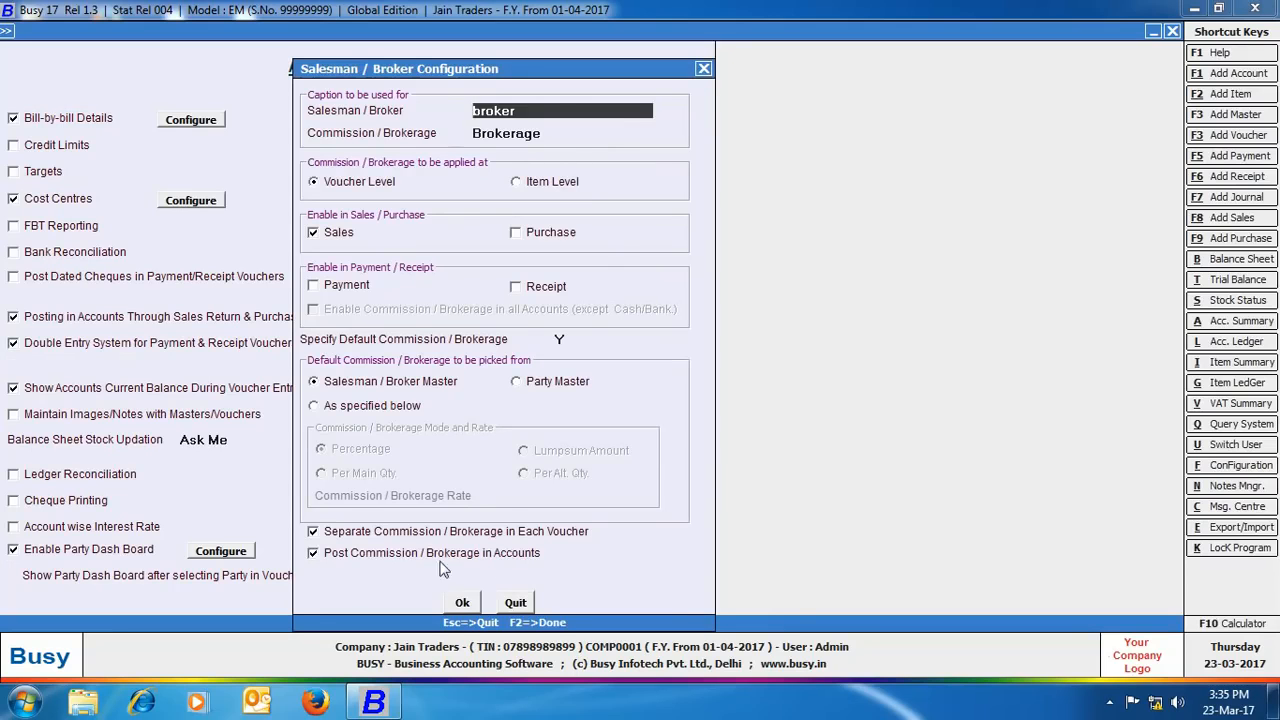
left_click(315, 553)
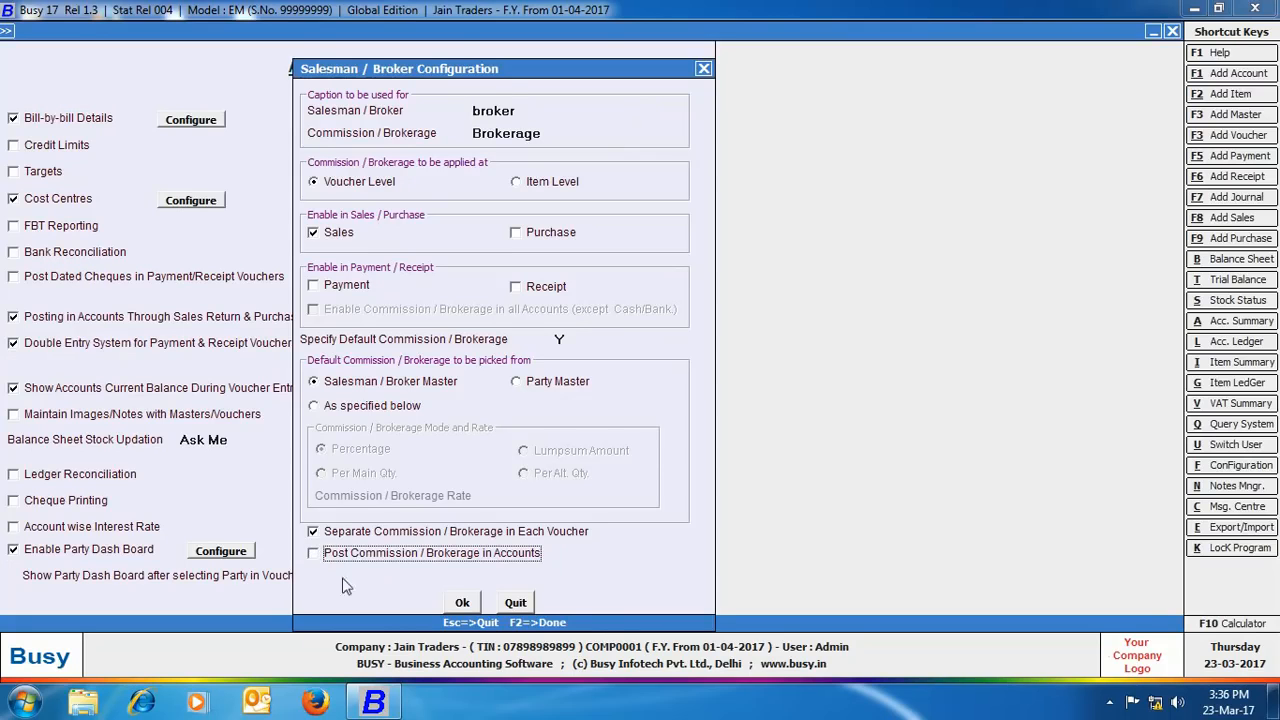
left_click(455, 603)
Step: Save the feature options and start a Main-series sales voucher dated 02-04-2017
left_click(315, 603)
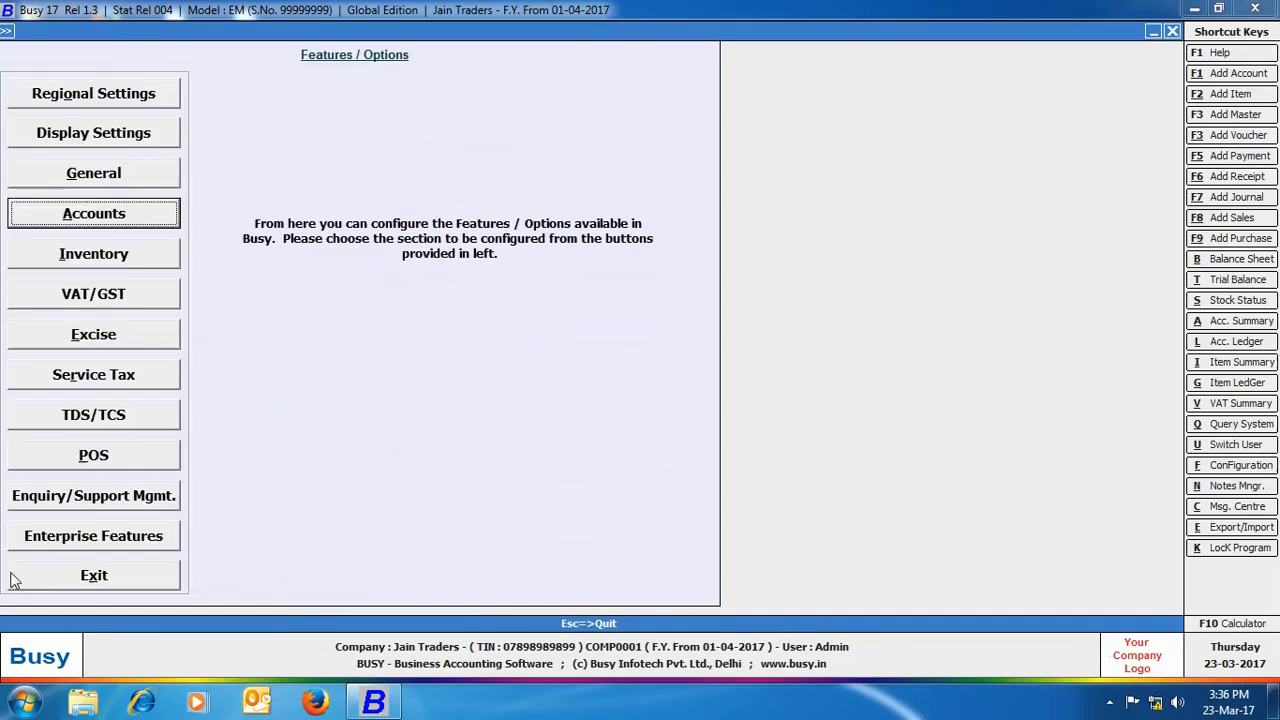
left_click(42, 574)
left_click(210, 32)
left_click(222, 51)
left_click(240, 67)
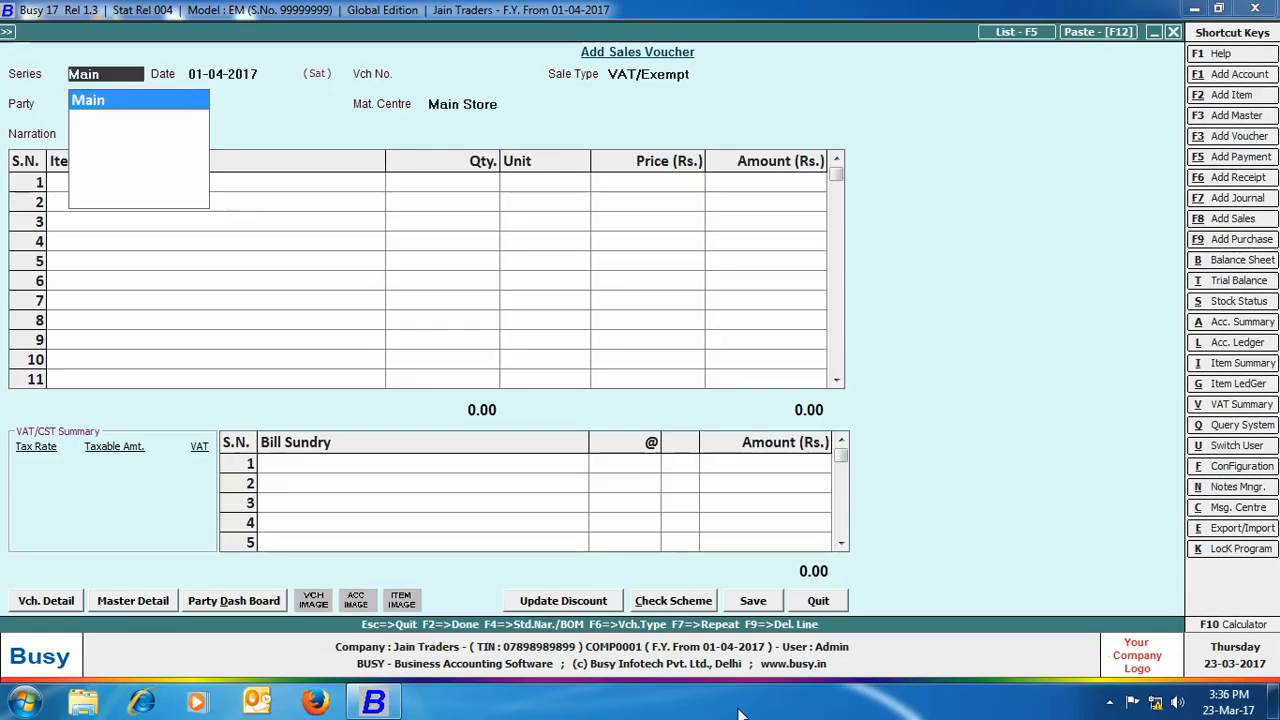
key("Return")
type("02-04")
key("Return")
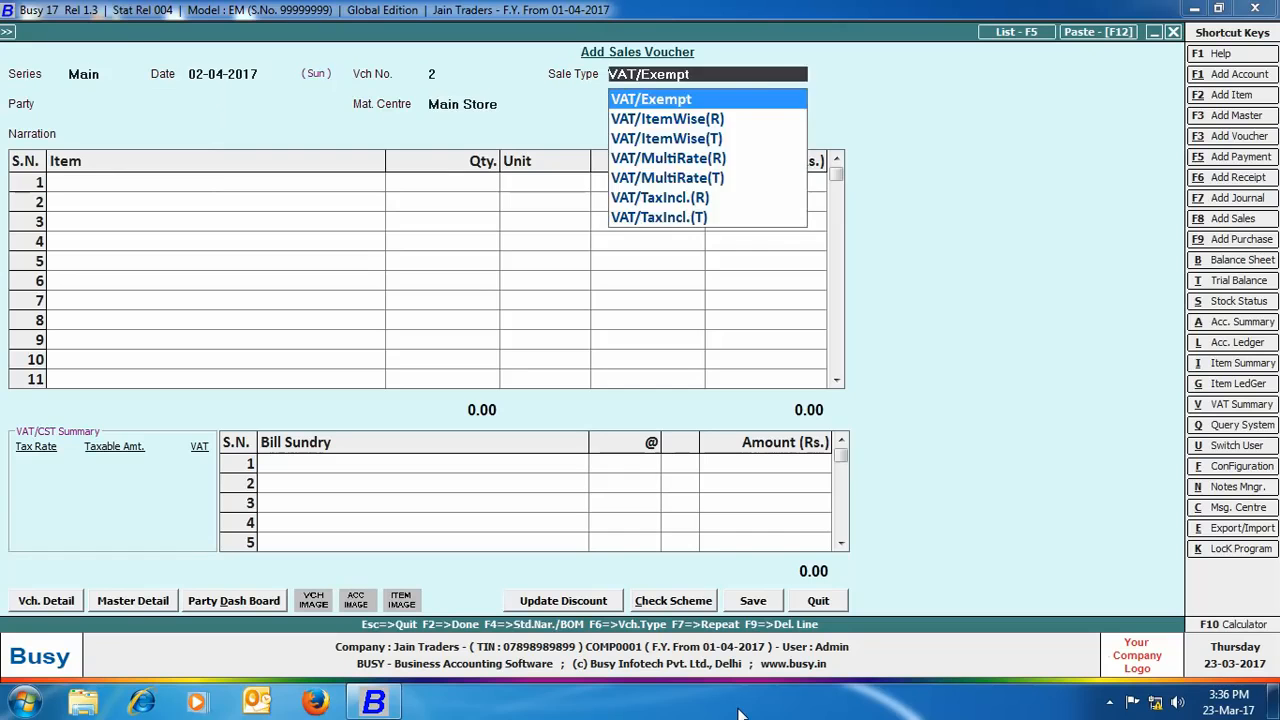
key("Return")
Step: Bill Mittal&sons from Main Store for 100 Golden sela at 50.00
type("mi")
key("Return")
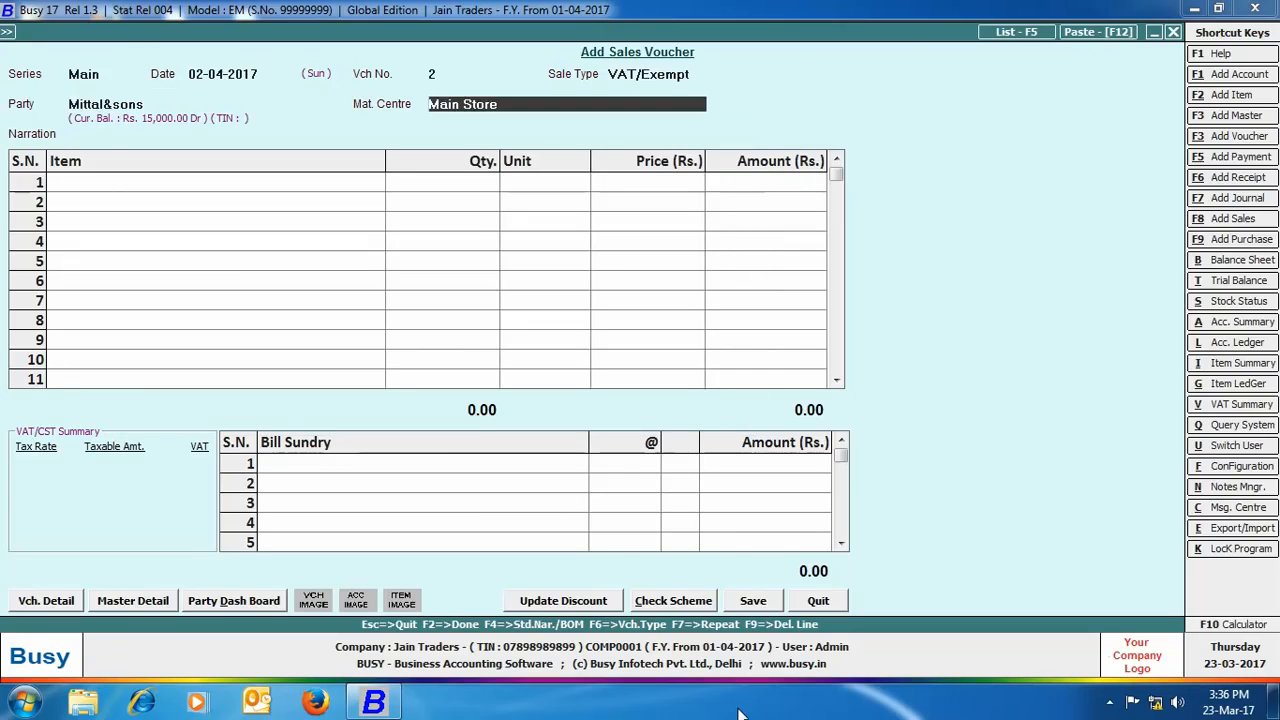
key("Return")
type("gol")
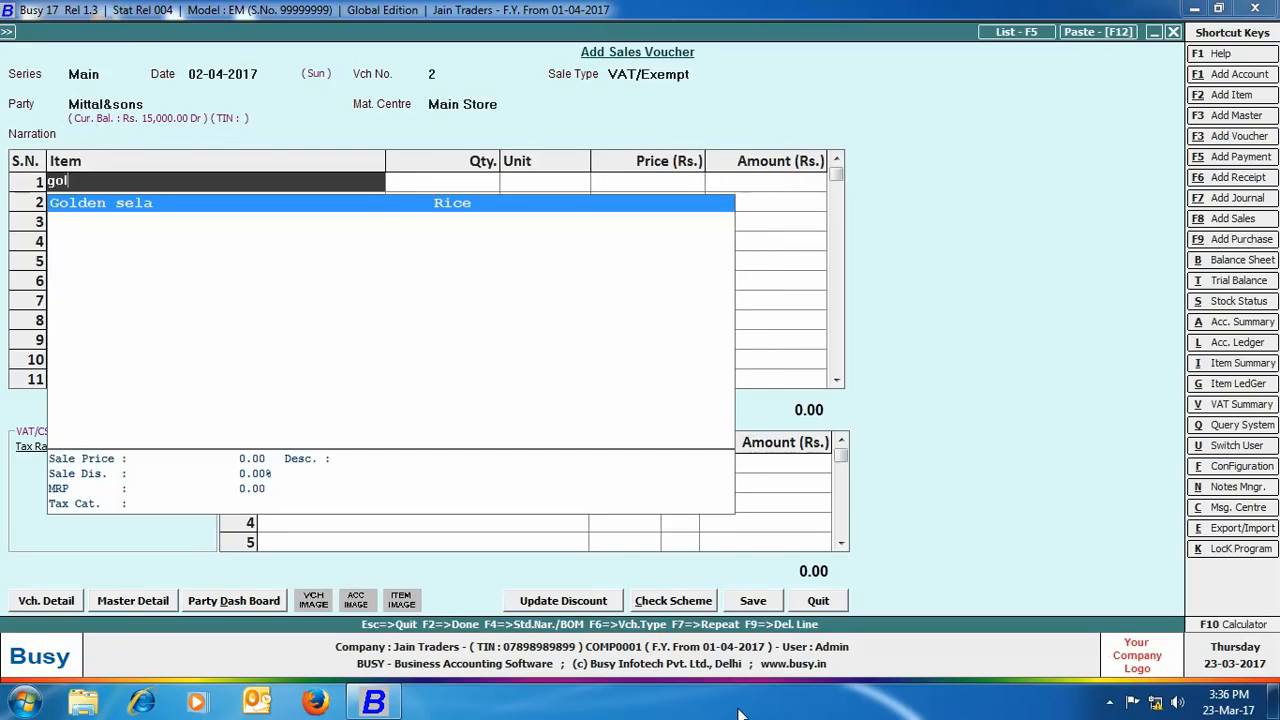
key("Return")
type("100")
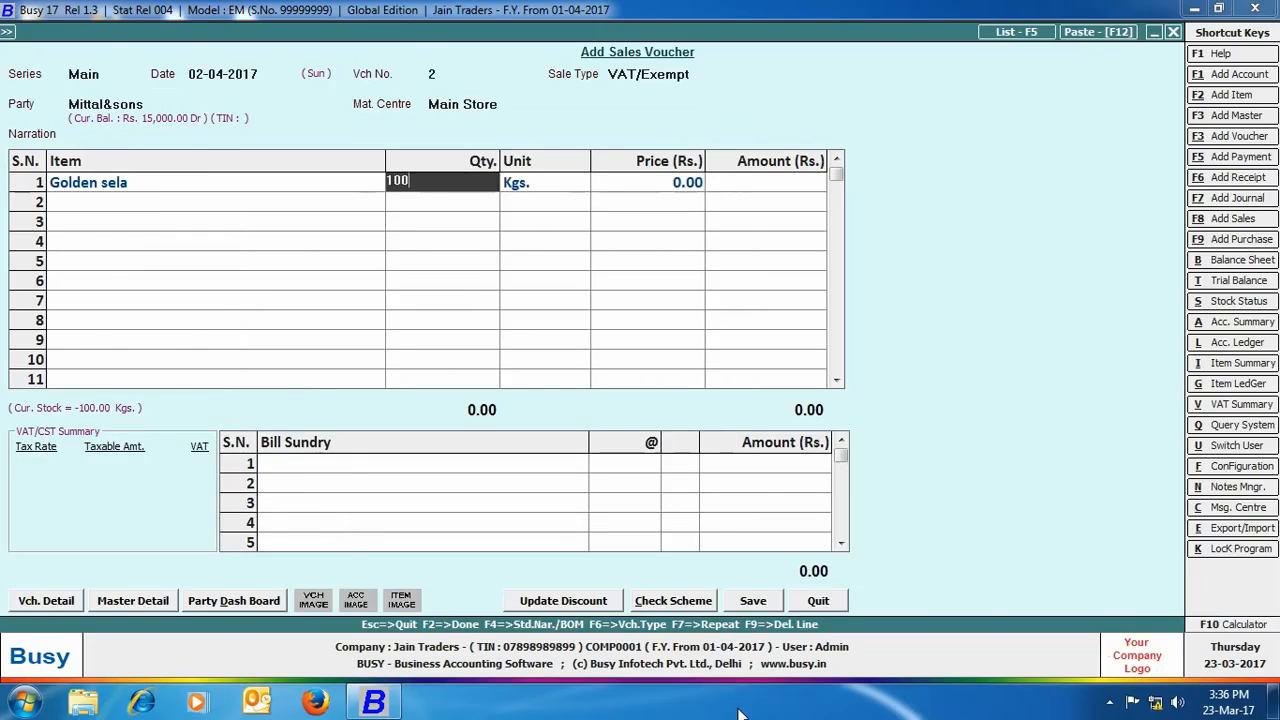
key("Return")
type("50")
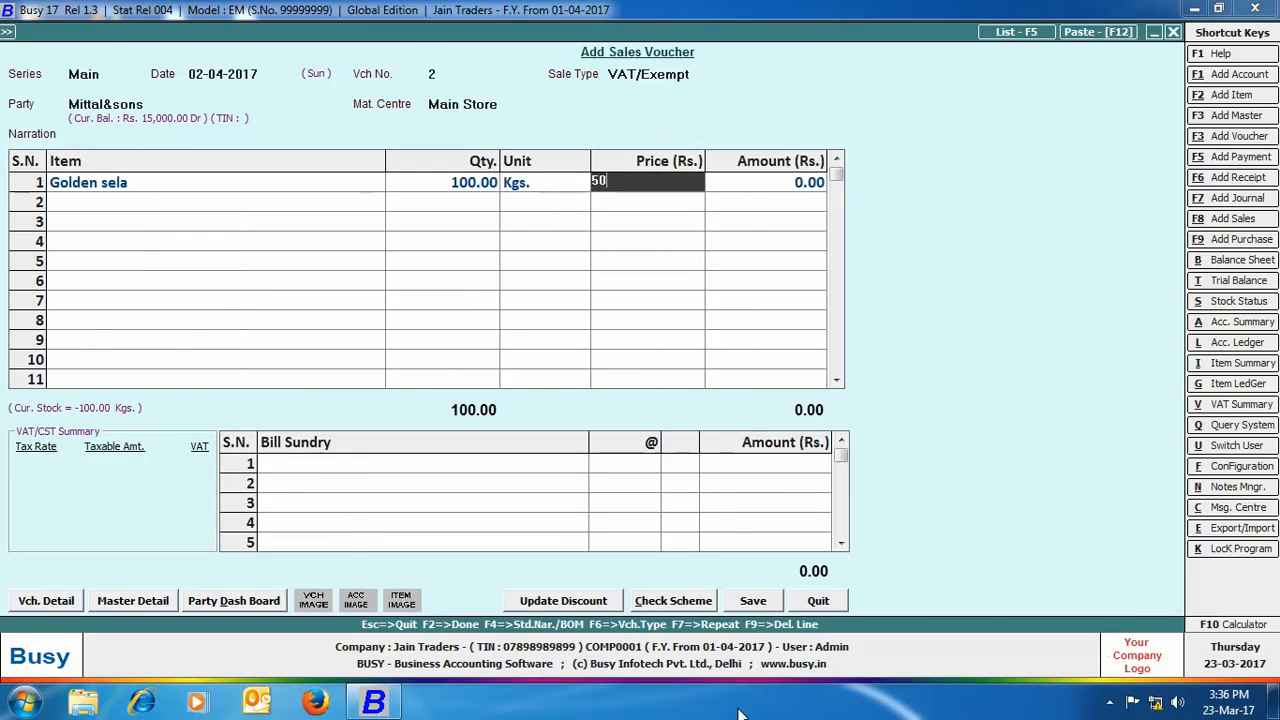
key("Return")
Step: Add 100 Basmati Rice at 100 and save the 15,000.00 voucher with 2% brokerage (300.00)
key("Return")
type("bas")
key("Return")
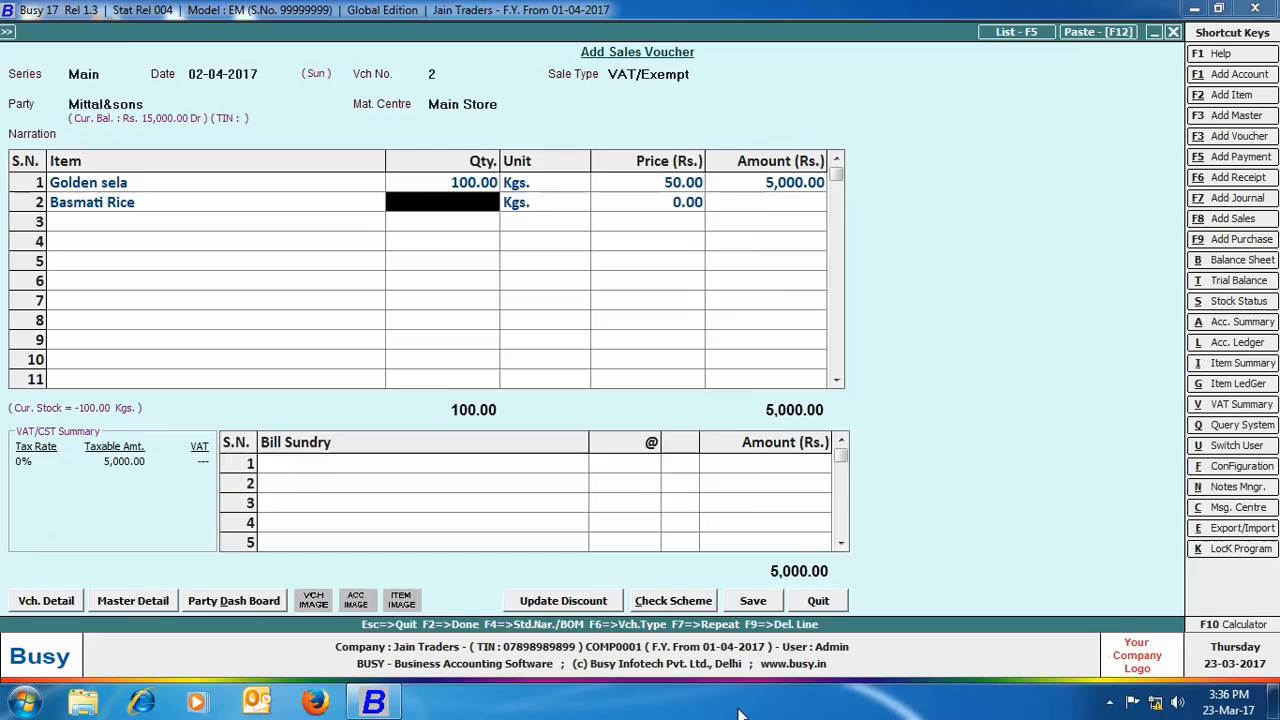
type("100")
key("Return")
key("Return")
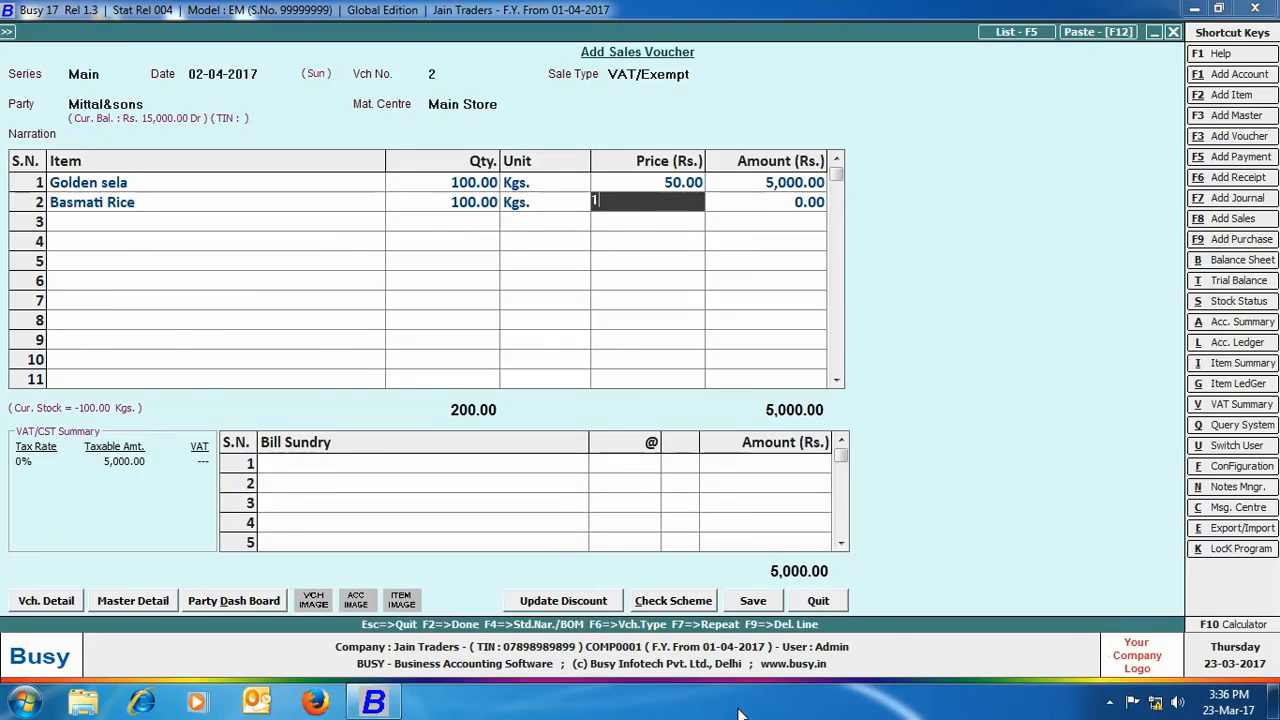
type("100")
key("Return")
left_click(745, 606)
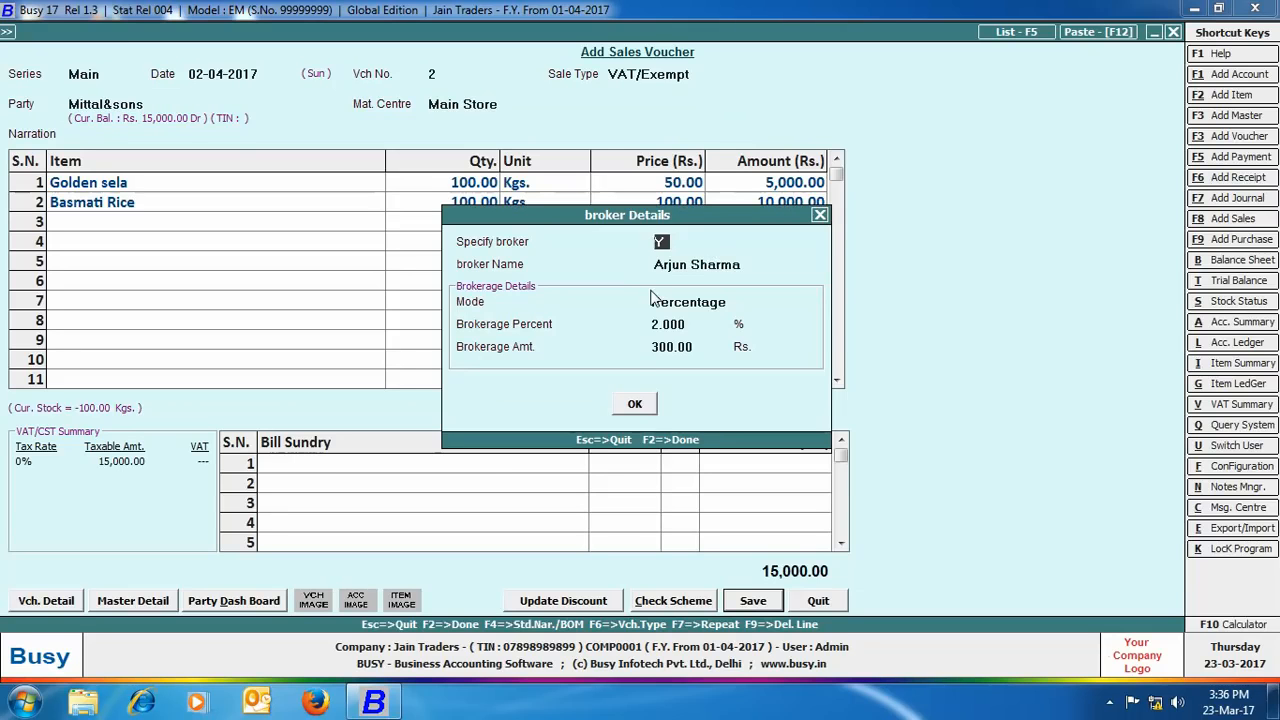
left_click(636, 404)
left_click(636, 449)
Step: Skip printing, then run Brokerage Calculation for the single broker over the report dates
left_click(748, 391)
left_click(1173, 32)
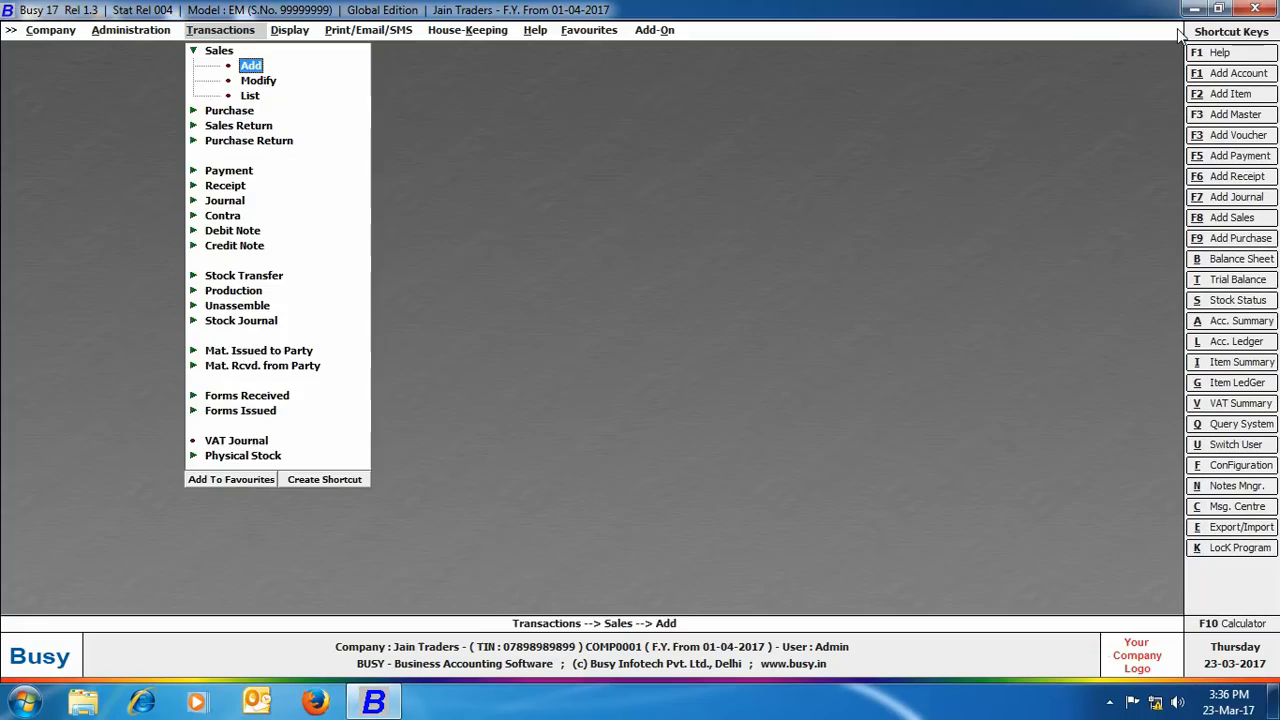
left_click(300, 32)
left_click(331, 187)
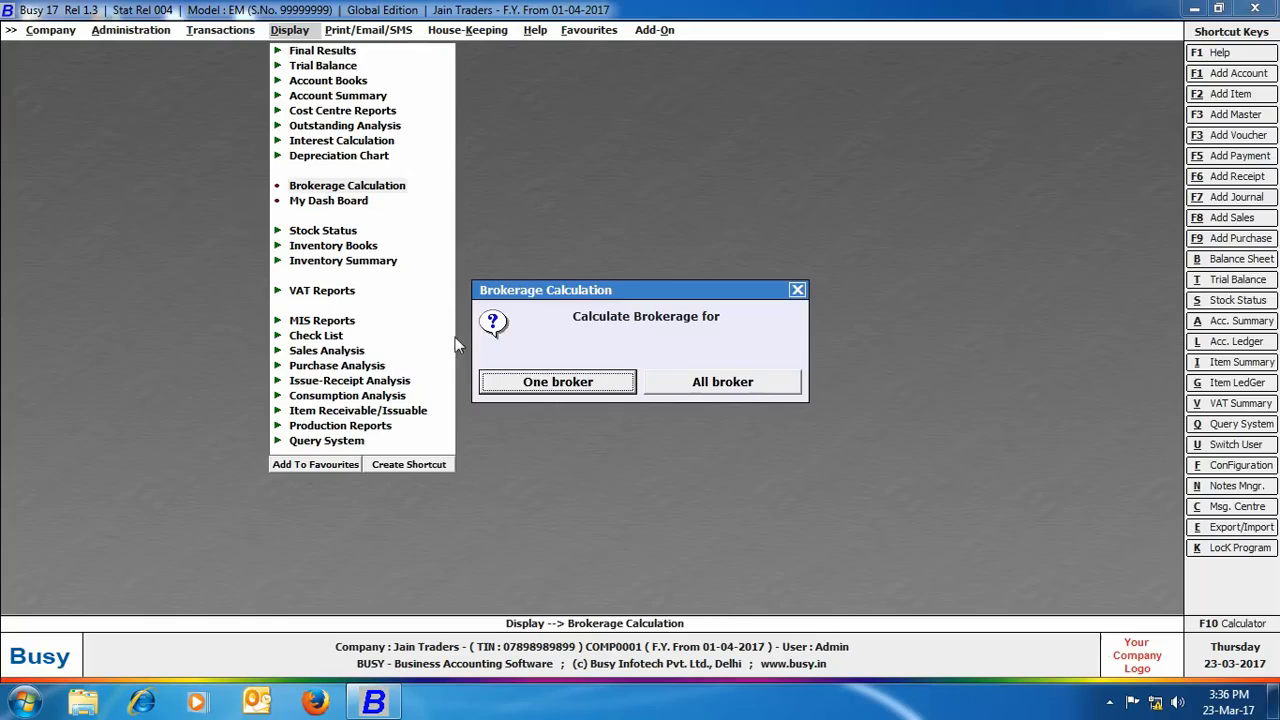
left_click(531, 384)
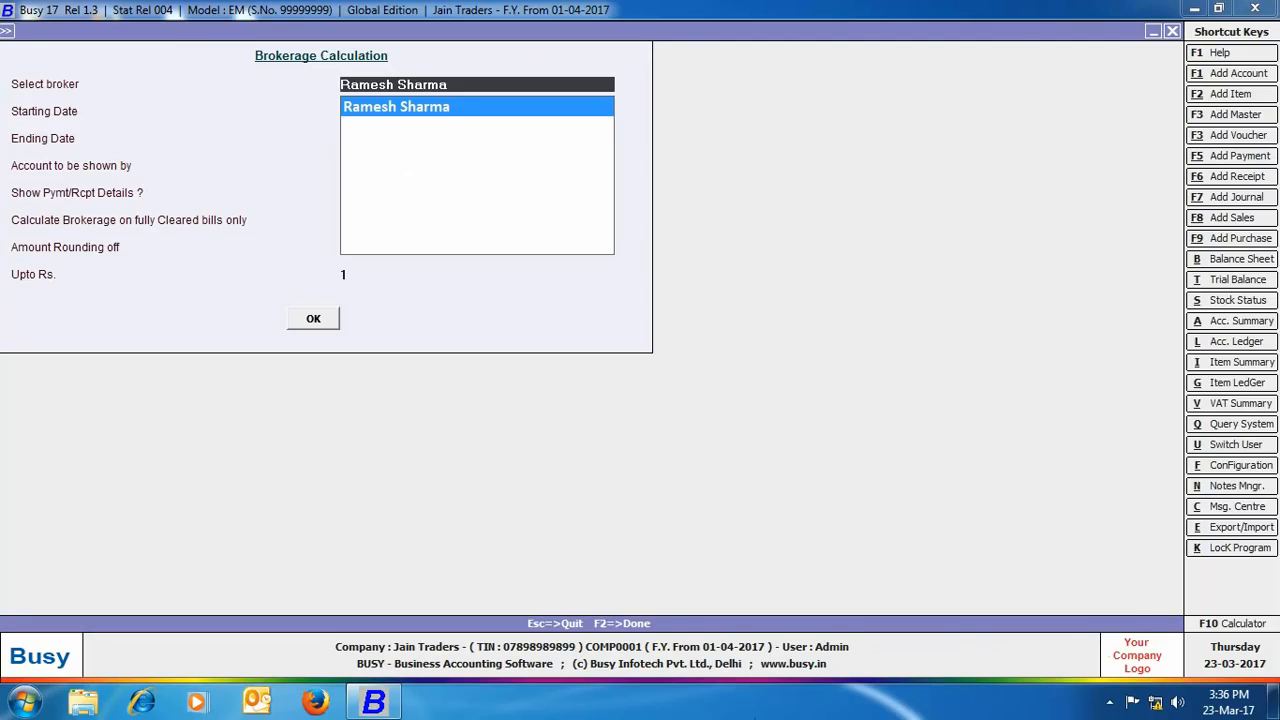
type("ajn")
key("Return")
key("Return")
key("Return")
key("Return")
key("Return")
key("Return")
key("Return")
key("Return")
key("Return")
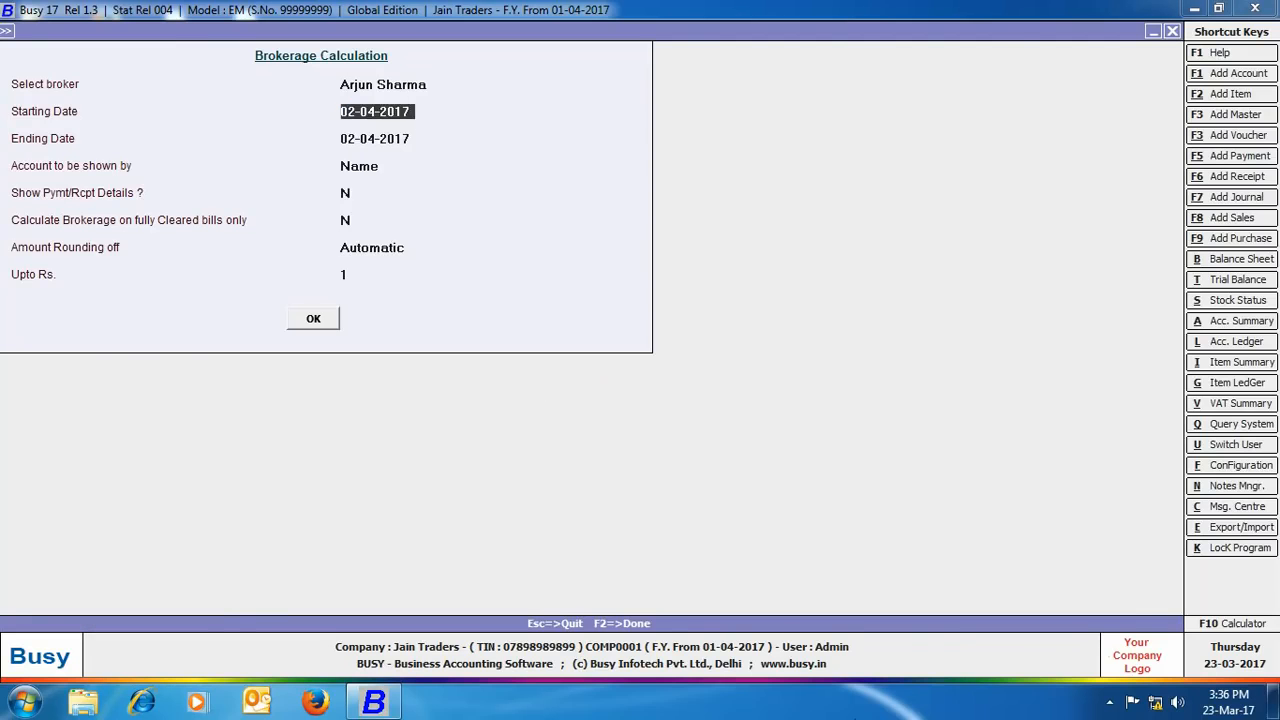
key("F2")
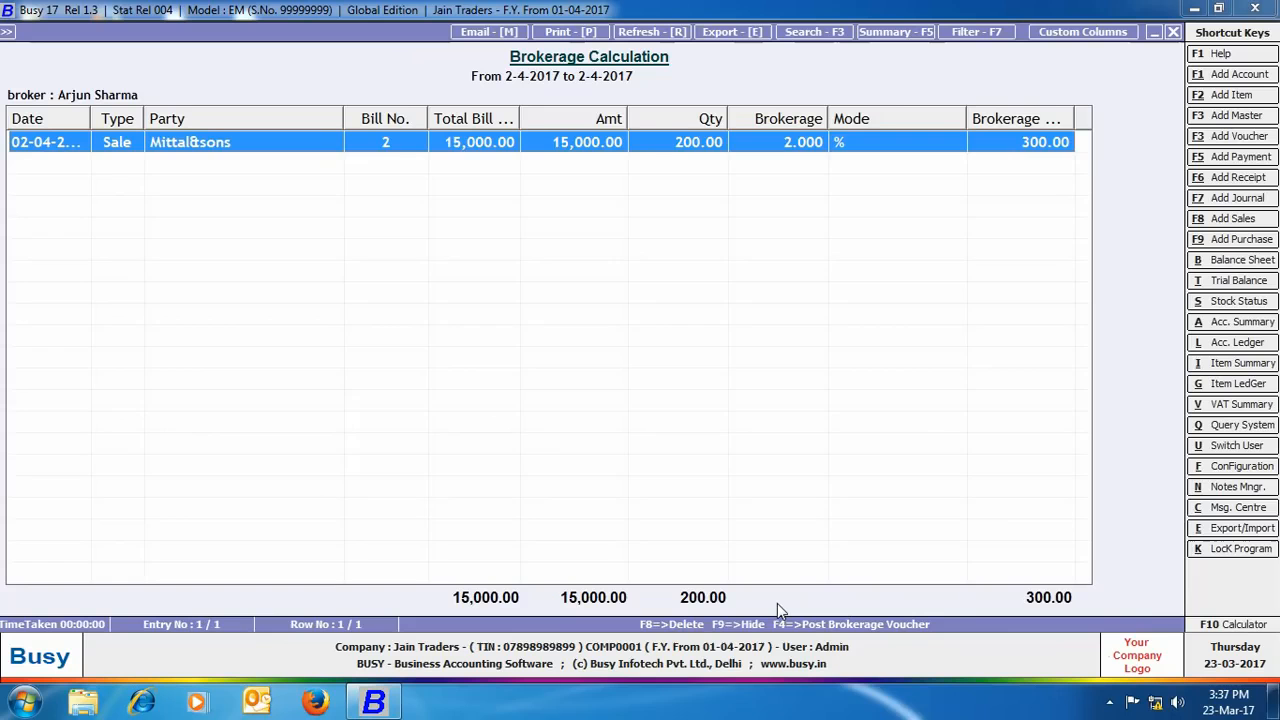
Step: Post the 300.00 brokerage as a Main-series journal voucher against Commission on Sales
key("F4")
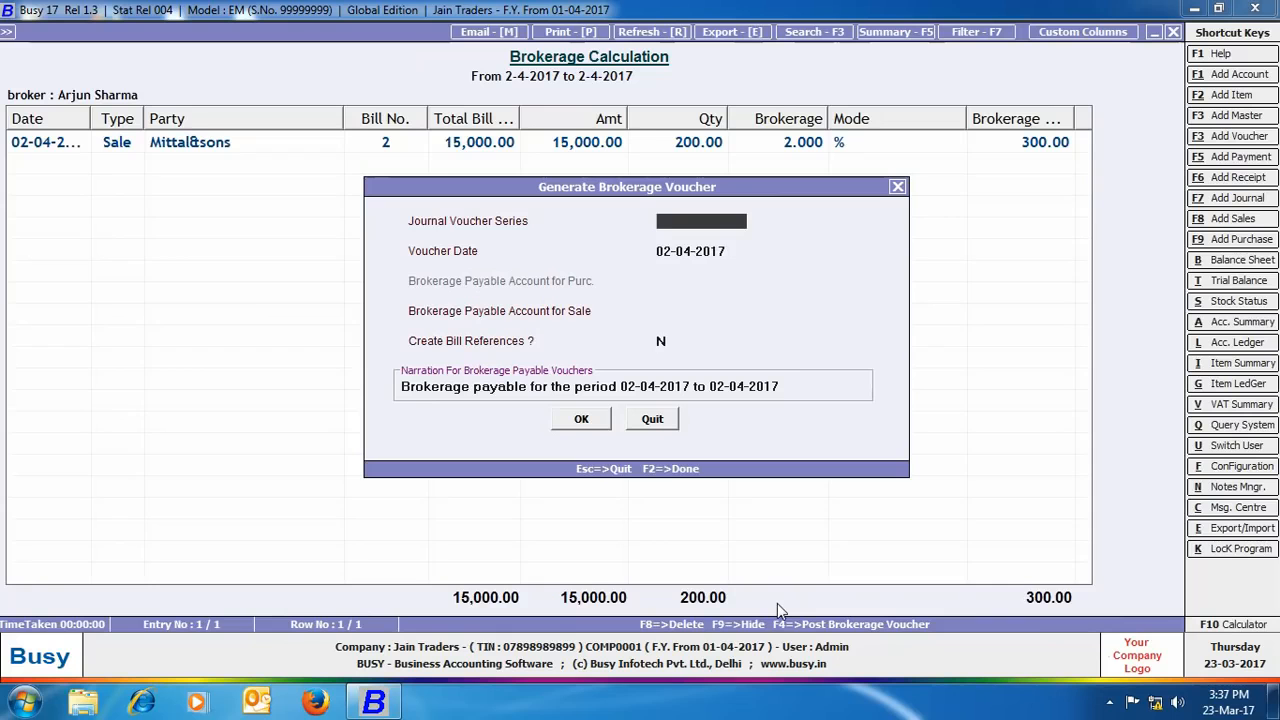
key("Return")
key("Return")
key("Return")
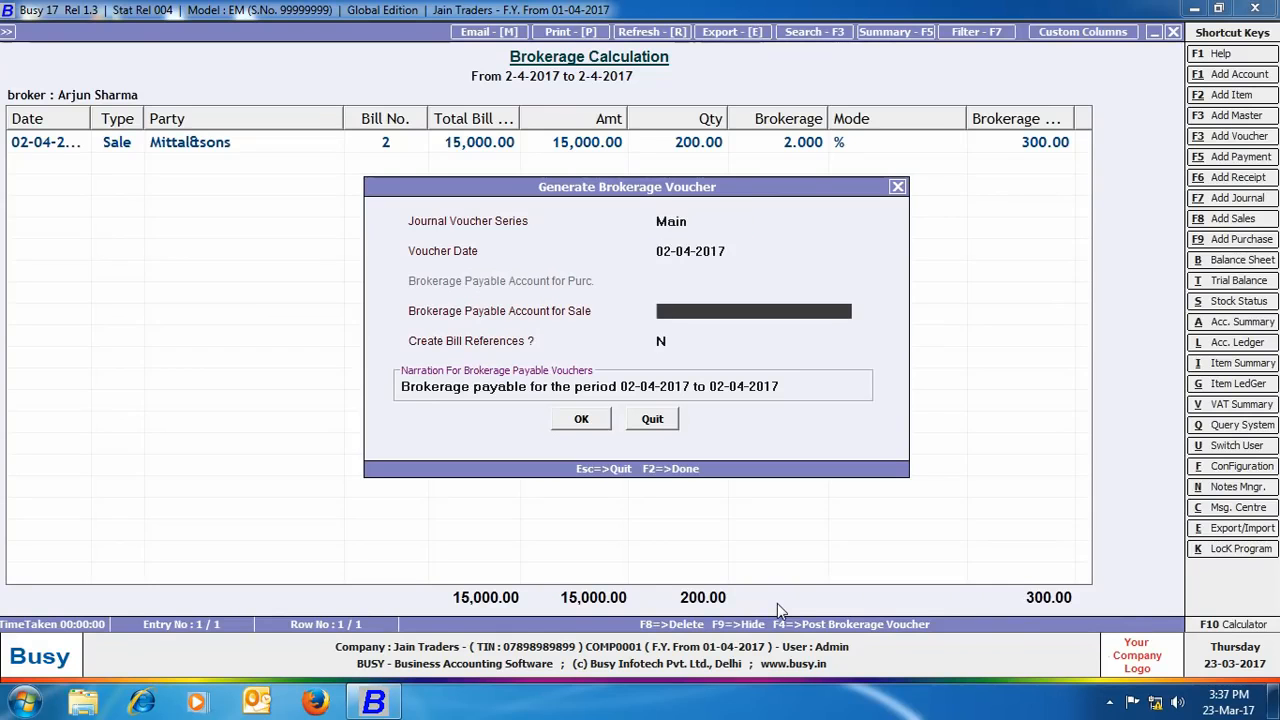
type("com")
key("Return")
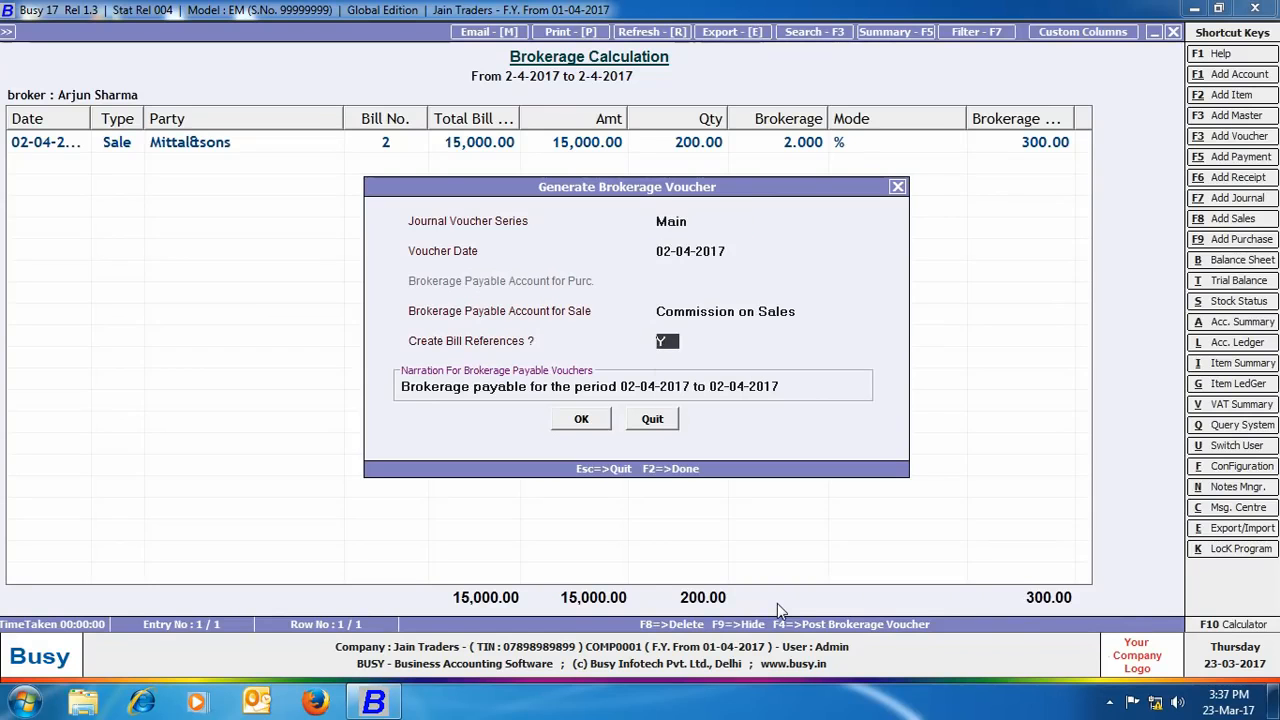
left_click(600, 424)
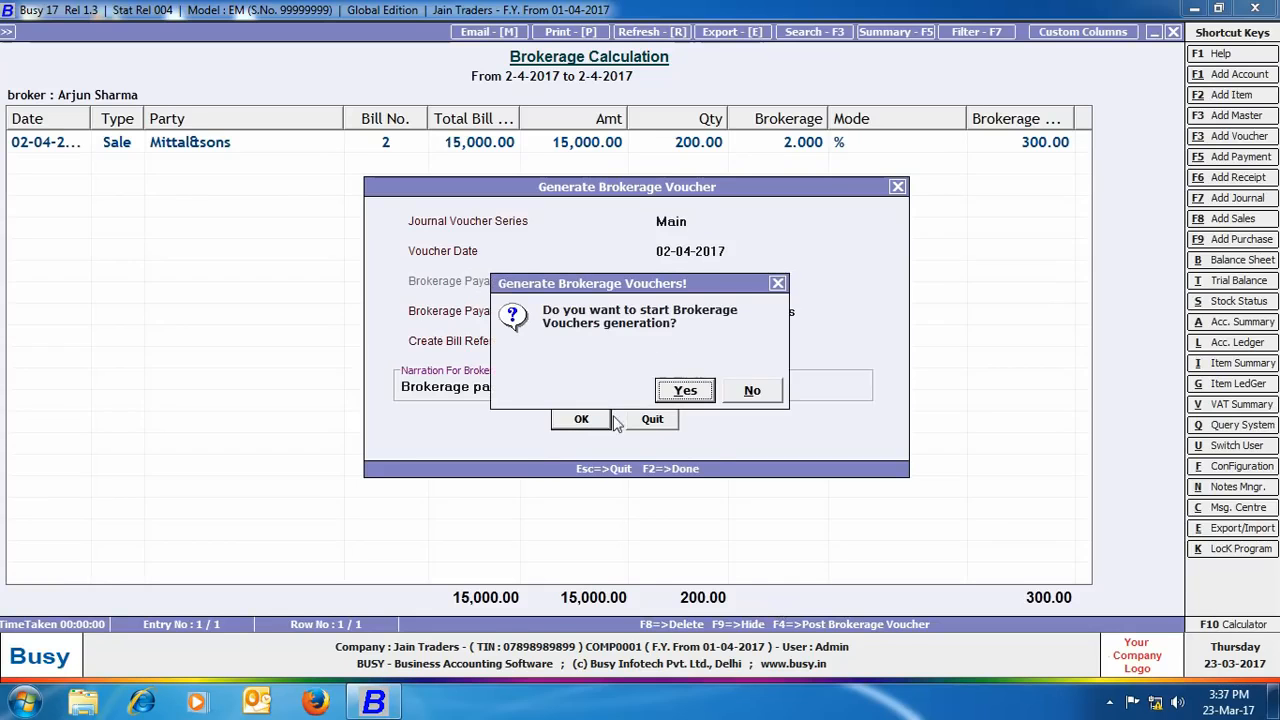
left_click(685, 391)
left_click(748, 388)
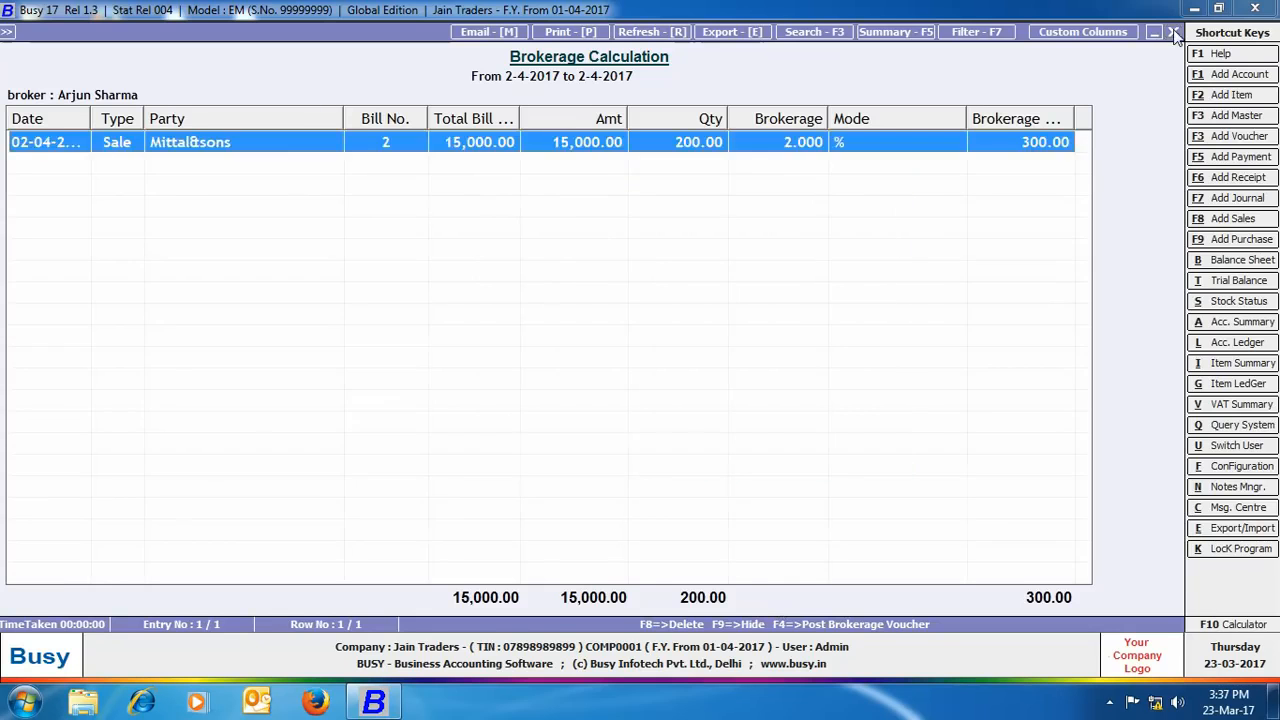
left_click(1173, 32)
Step: Check the Day Book for the 300.00 brokerage journal, then open the Bills Receivable report
left_click(797, 290)
left_click(338, 97)
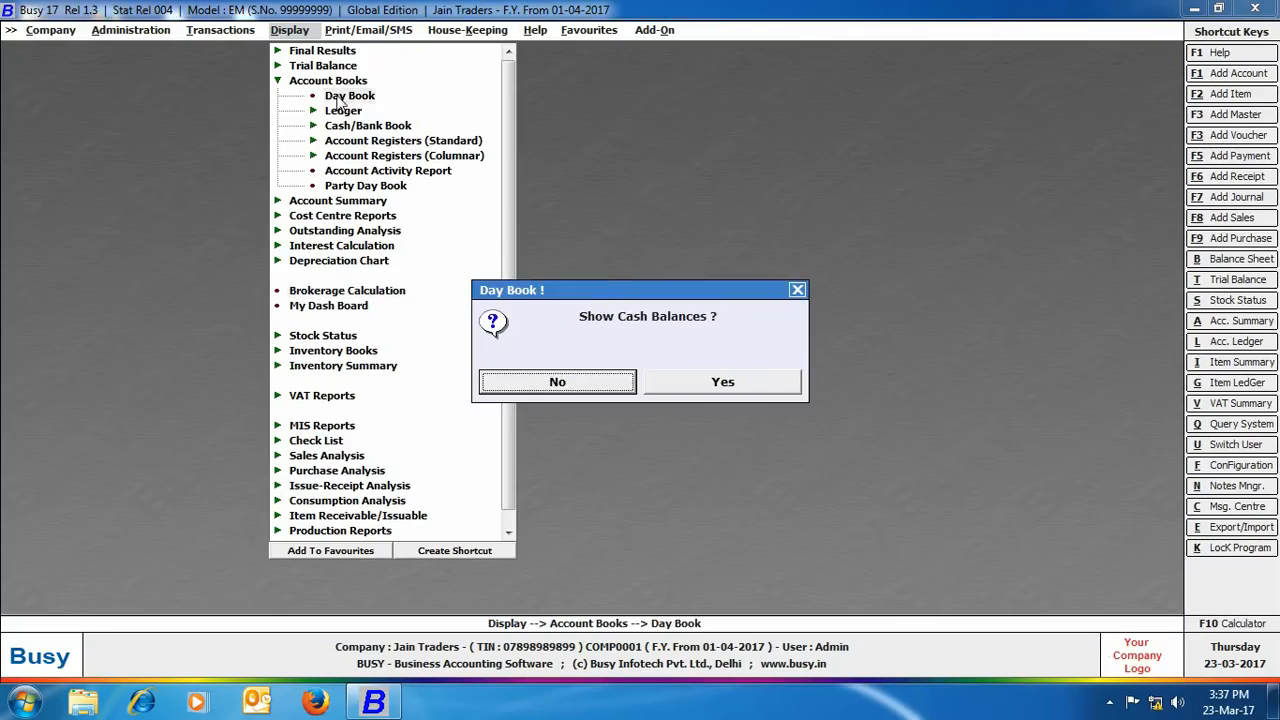
left_click(546, 392)
key("Return")
key("Return")
key("Return")
key("Return")
key("Return")
key("Return")
key("Return")
key("Return")
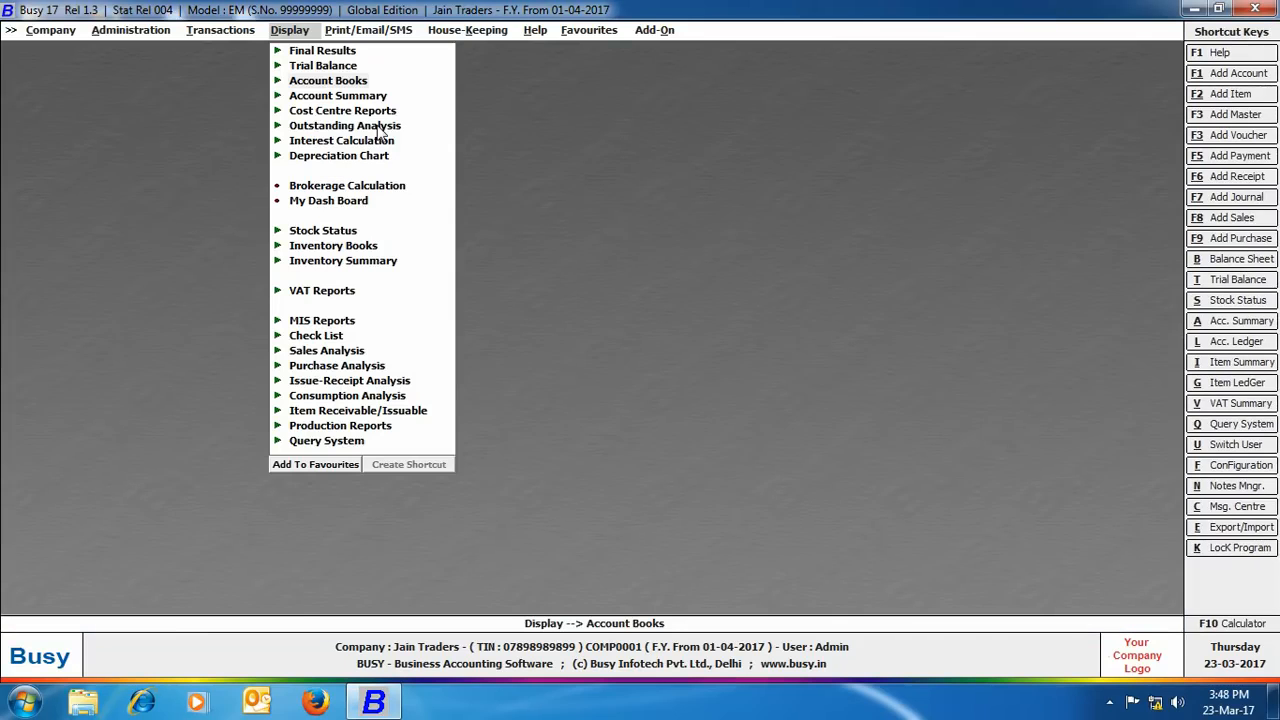
left_click(381, 131)
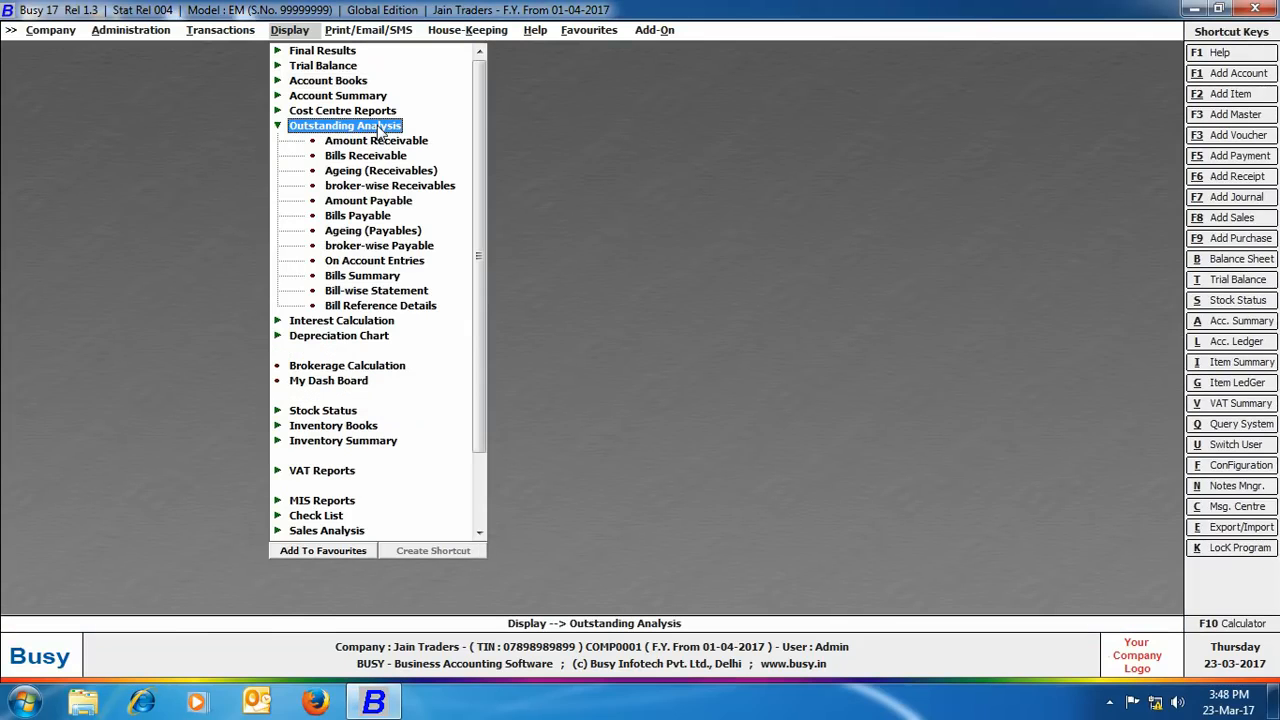
left_click(379, 157)
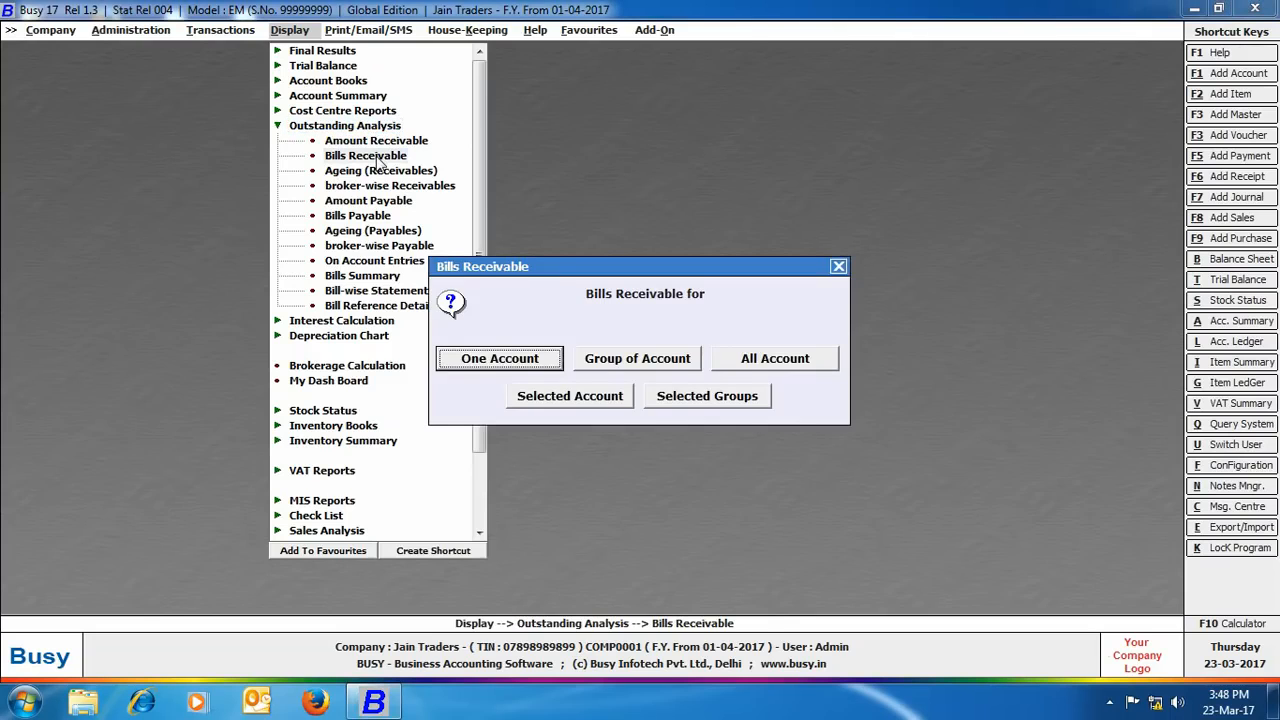
Step: Run Bills Receivable for Mittal&sons, pending entries only, filtered on a single broker
left_click(499, 358)
type("mitt")
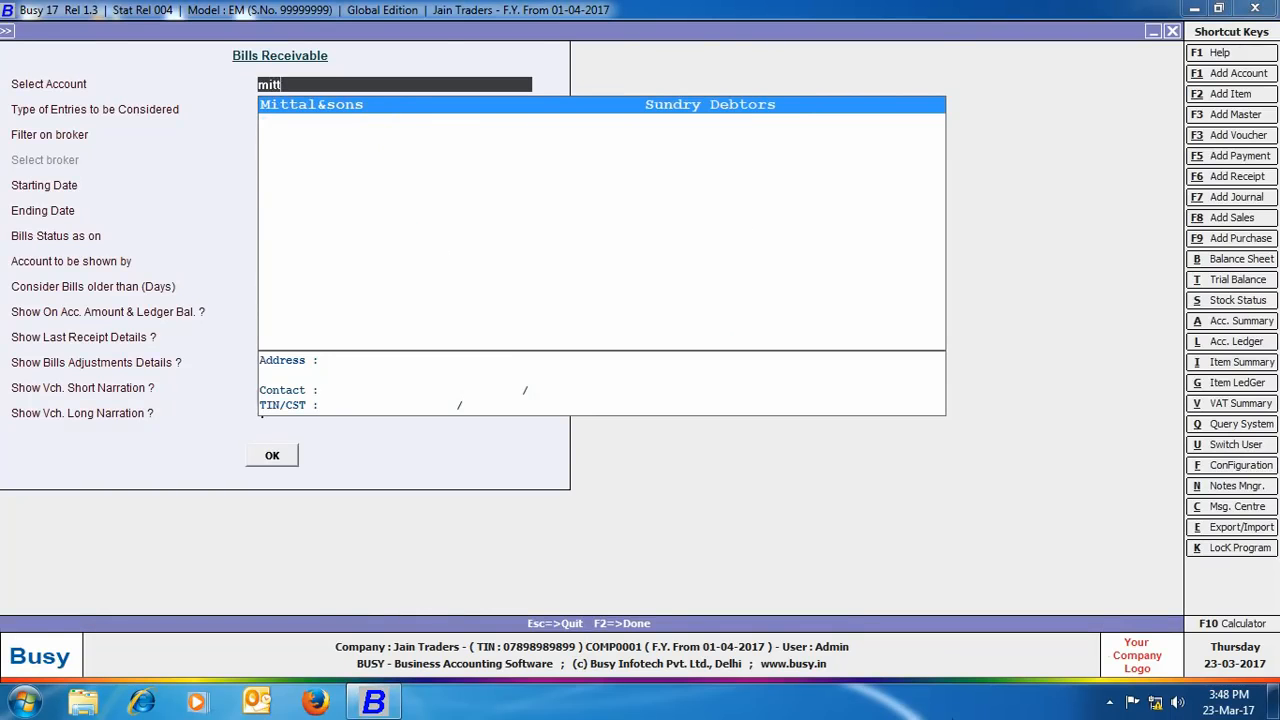
key("Return")
key("Return")
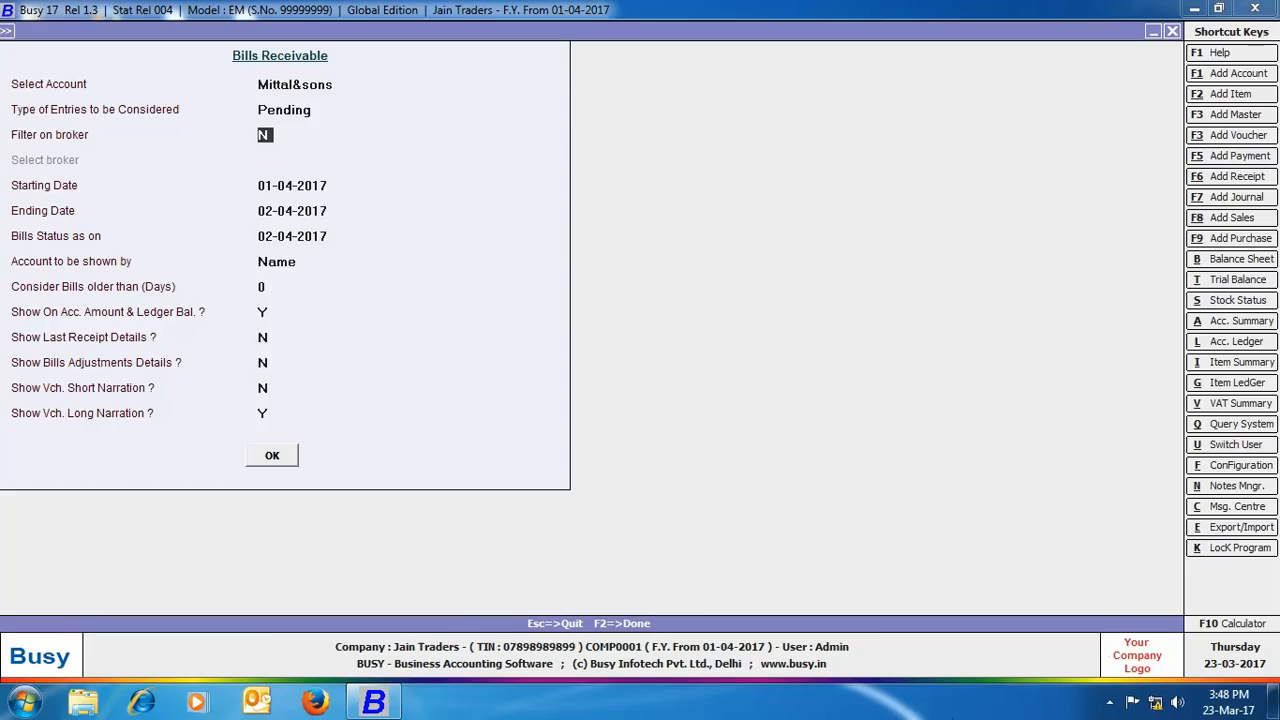
type("Y")
key("Return")
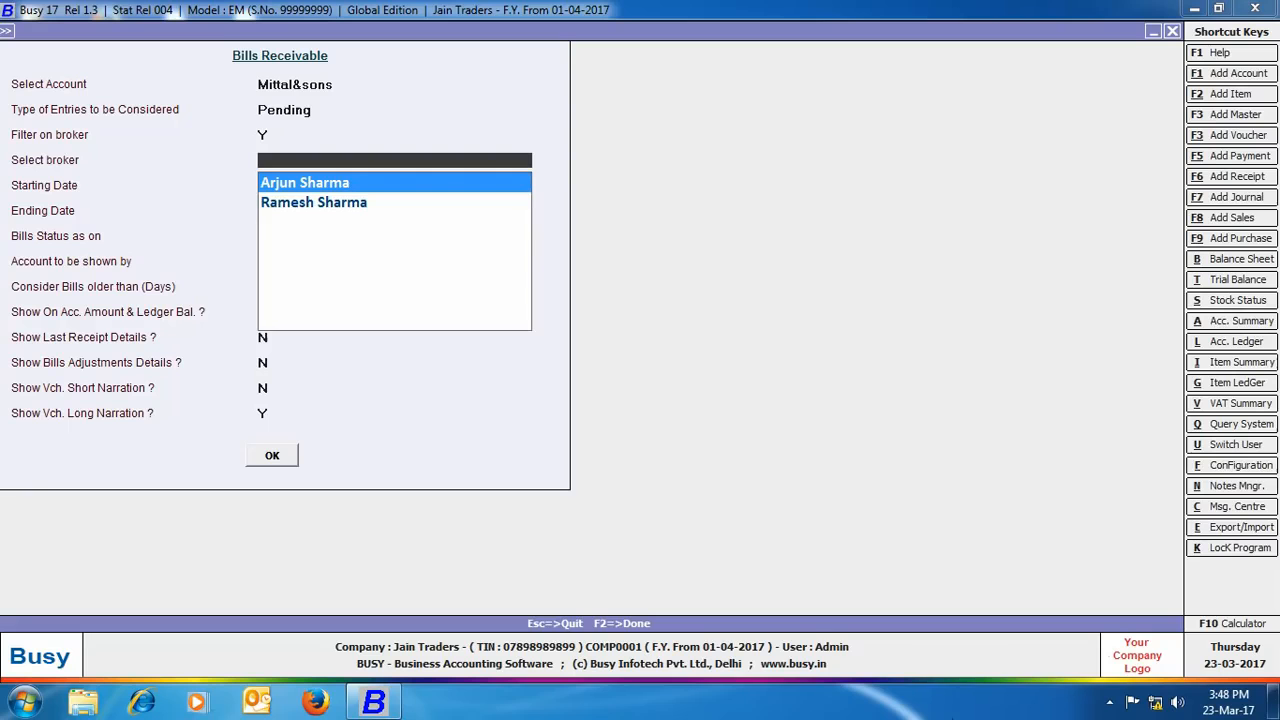
key("Return")
key("Return")
key("Return")
key("Return")
key("Return")
key("Return")
key("Return")
key("Return")
key("Return")
key("Return")
key("Return")
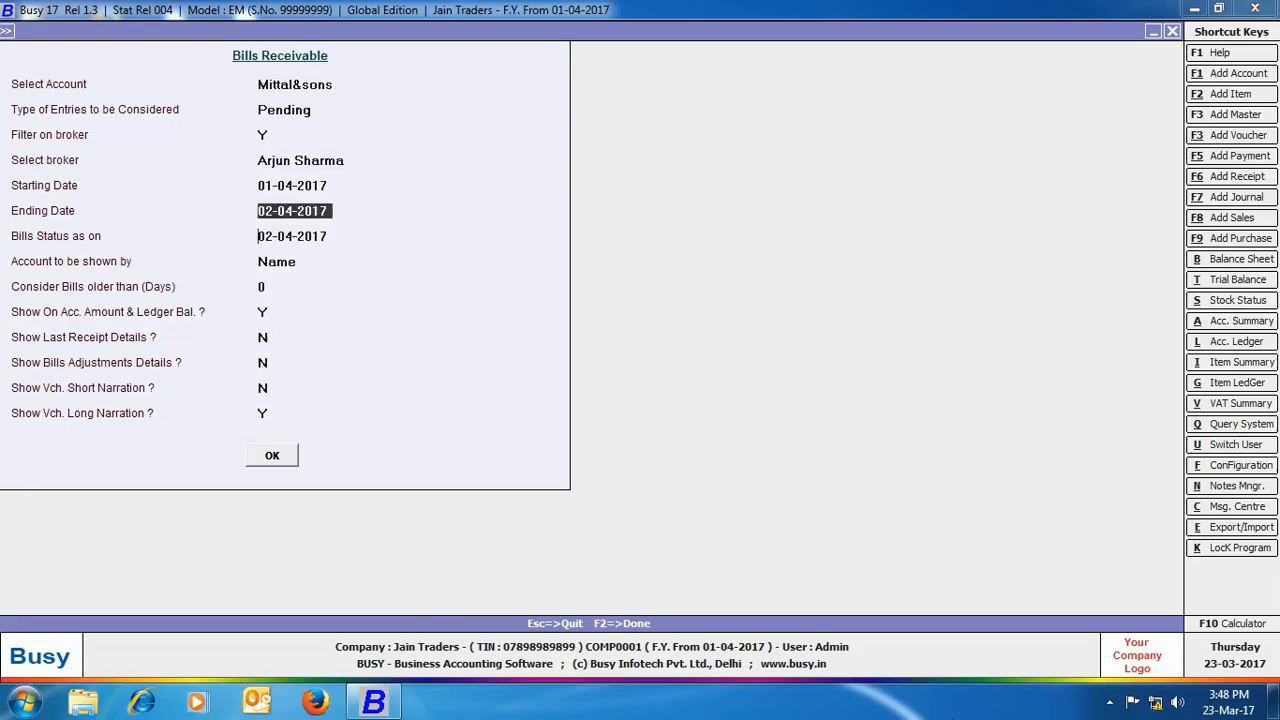
key("Return")
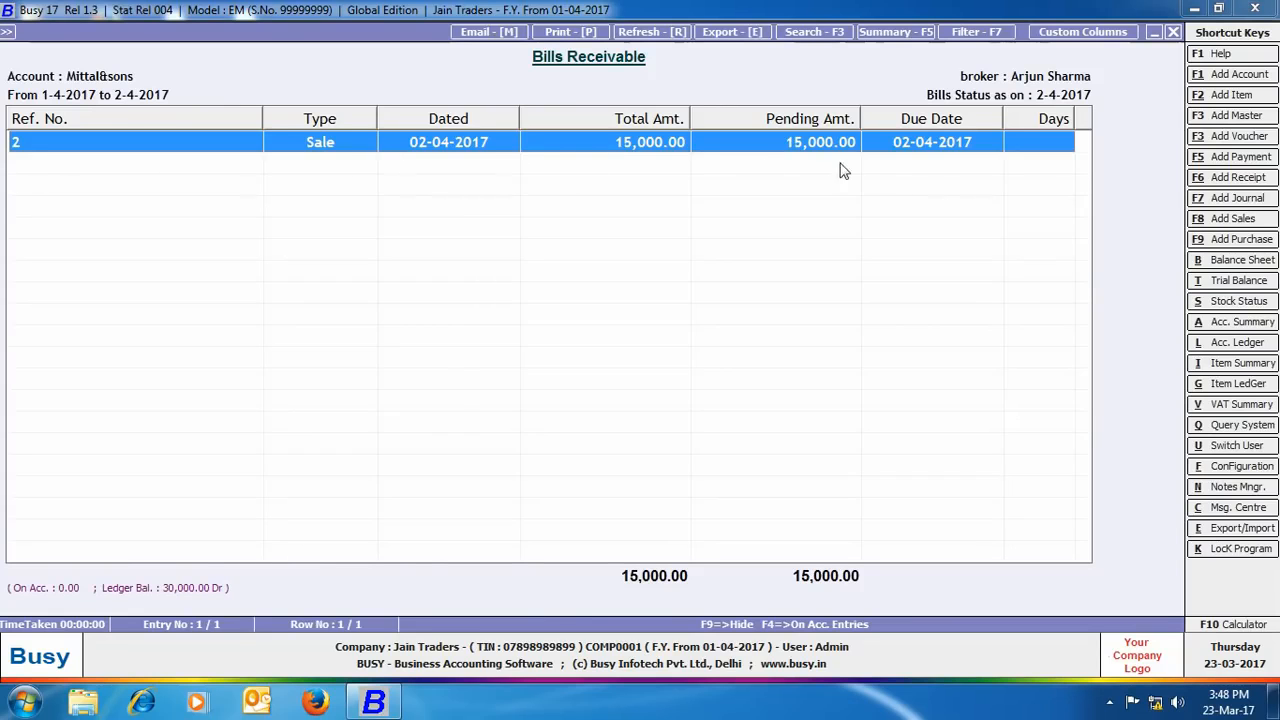
Step: Close the Bills Receivable report and its option dialogs
left_click(1172, 33)
left_click(1168, 31)
left_click(840, 264)
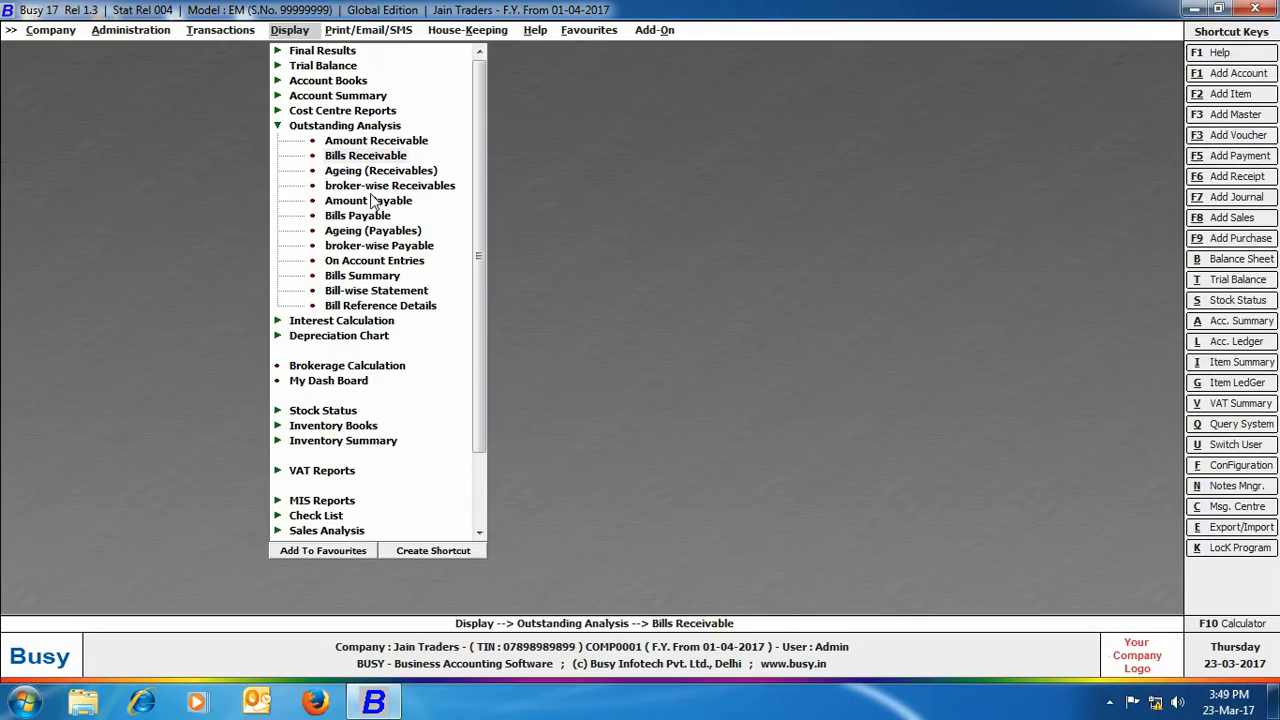
Step: Run the broker-wise Receivables report for one broker with the default dates
left_click(449, 190)
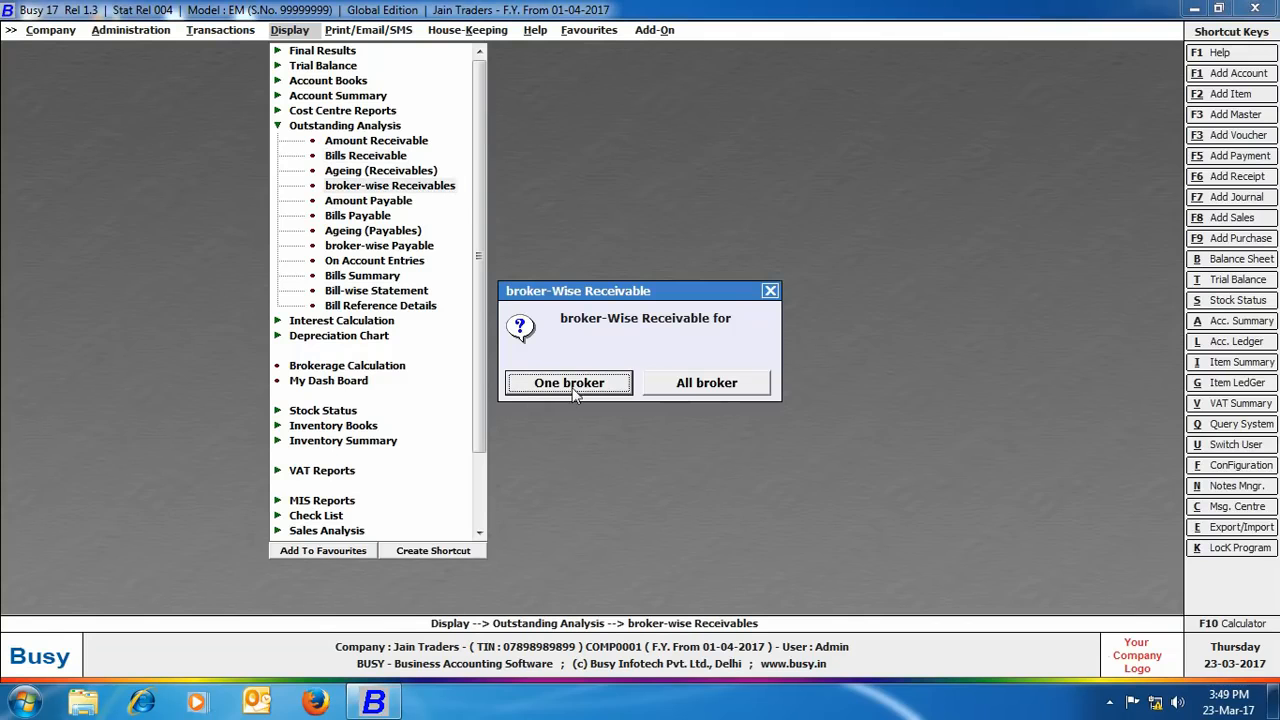
left_click(572, 387)
key("Return")
key("Return")
key("Return")
key("Return")
key("Return")
key("Return")
key("Return")
key("Return")
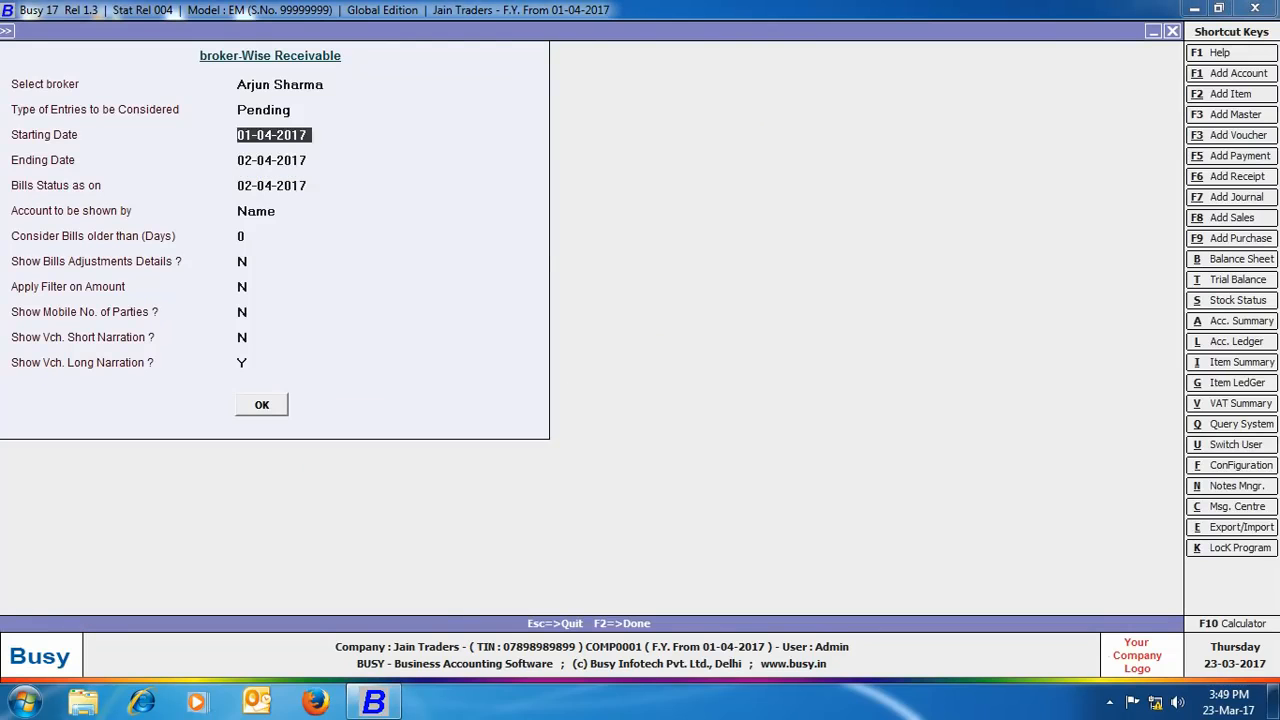
key("Return")
key("Return")
key("Return")
key("Return")
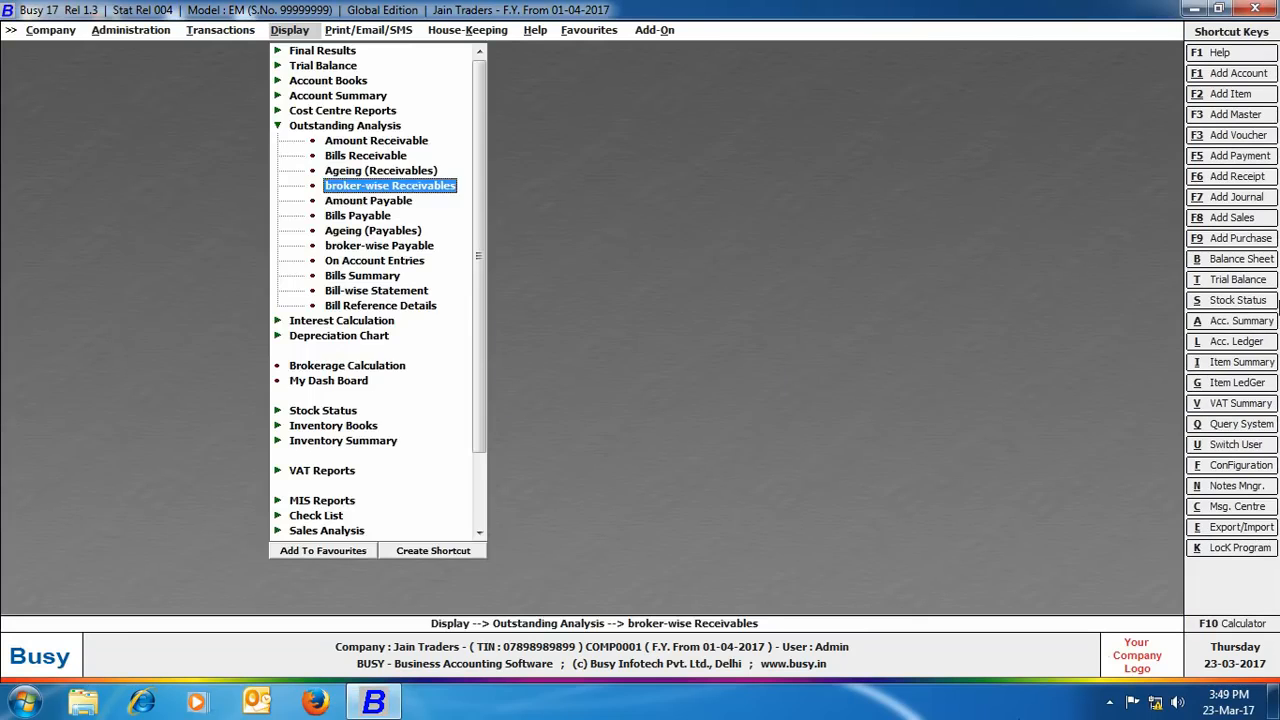
left_click(55, 31)
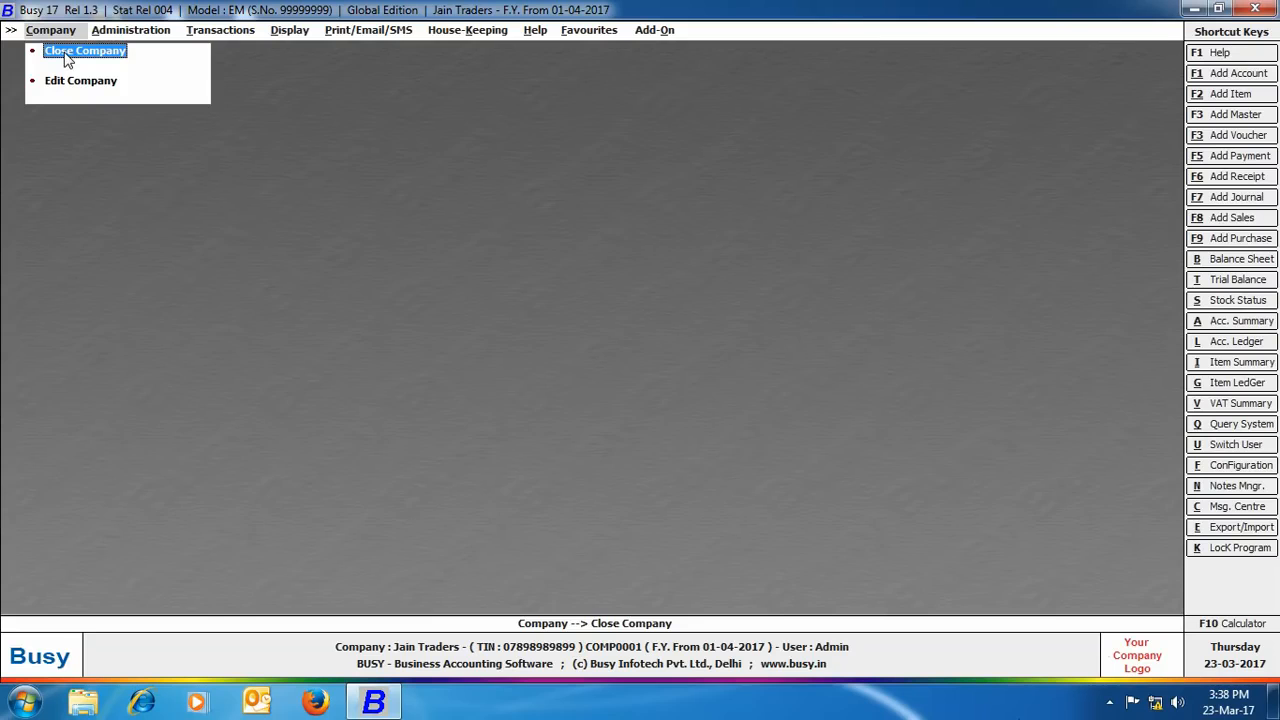
Step: Close Jain Traders and open the Pooja Sarees company, logging in with the user credentials
left_click(66, 55)
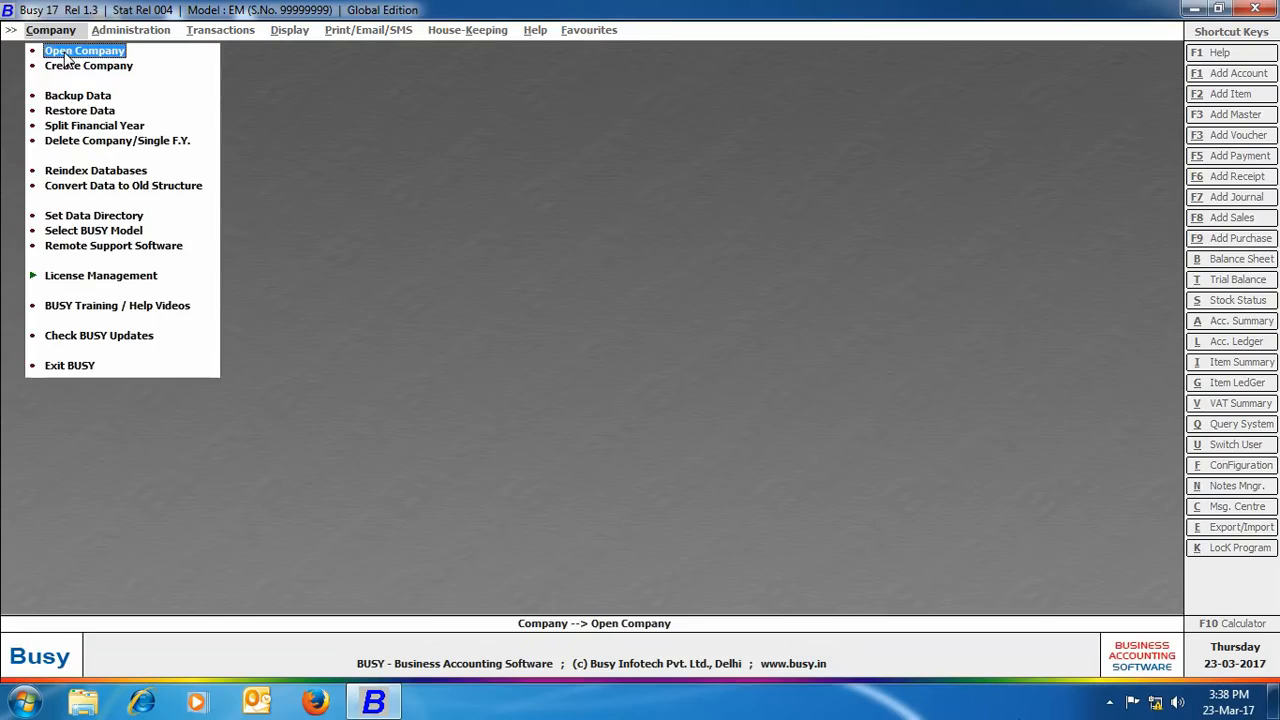
left_click(65, 55)
left_click(66, 157)
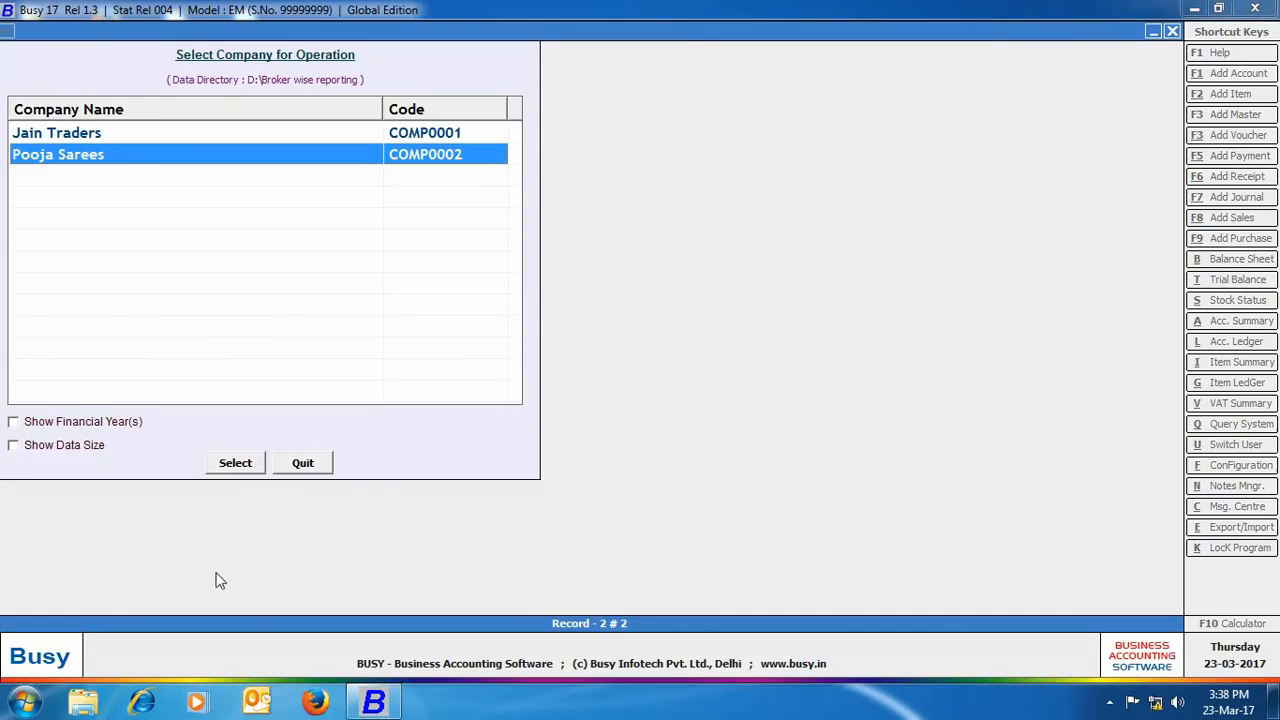
left_click(236, 464)
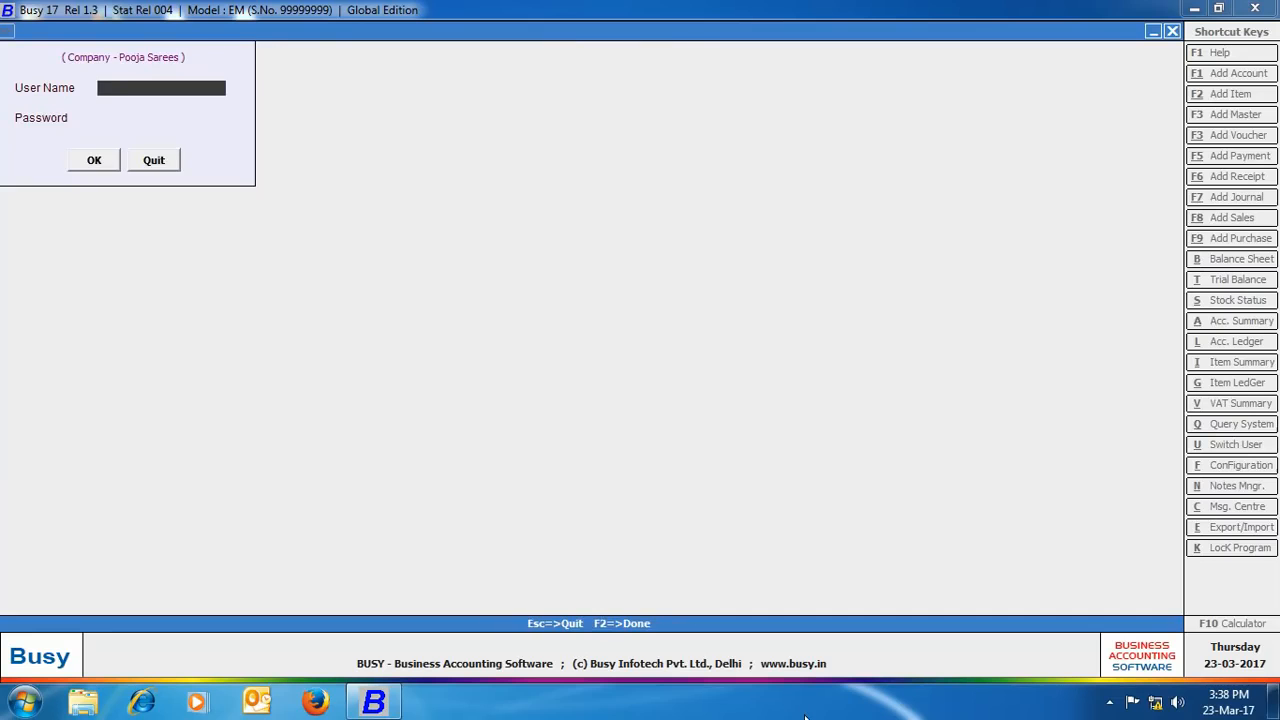
type("admin")
key("Return")
type("admin")
key("Return")
key("Return")
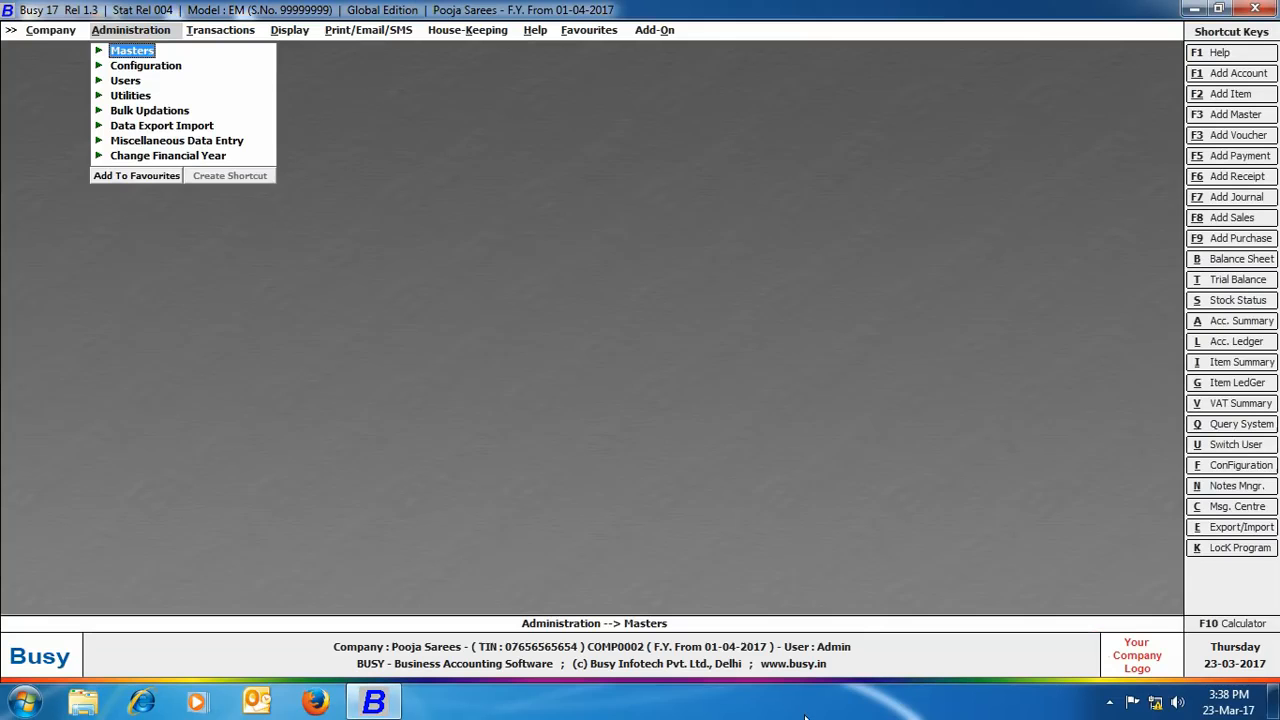
Step: Set Salesman/Broker-wise Reporting to Item Level in Features/Options > Accounts and save
left_click(162, 69)
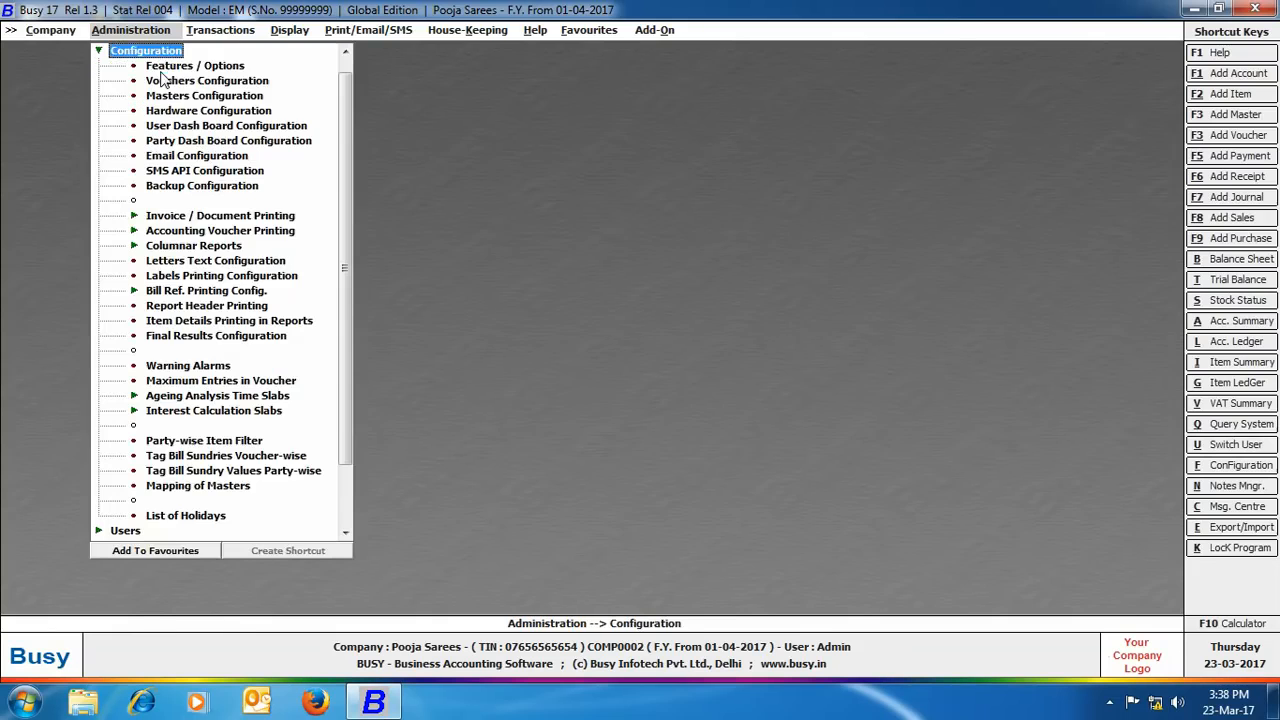
left_click(162, 66)
left_click(125, 213)
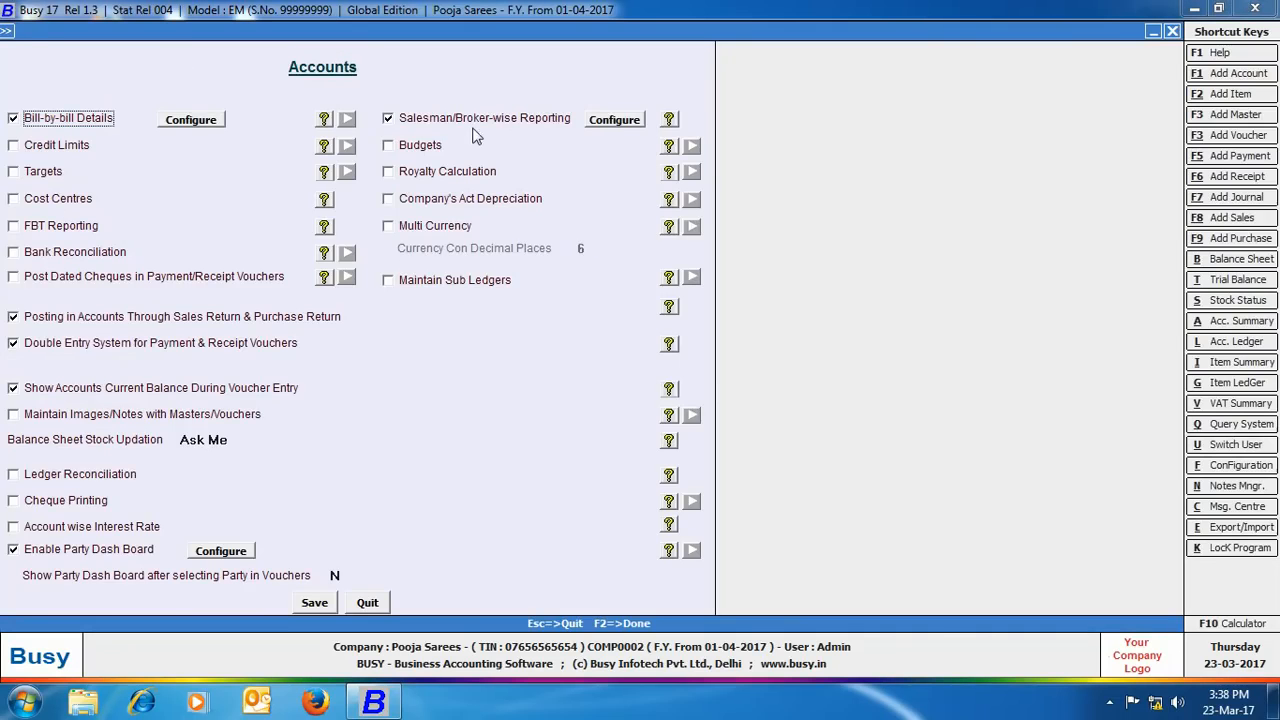
left_click(606, 120)
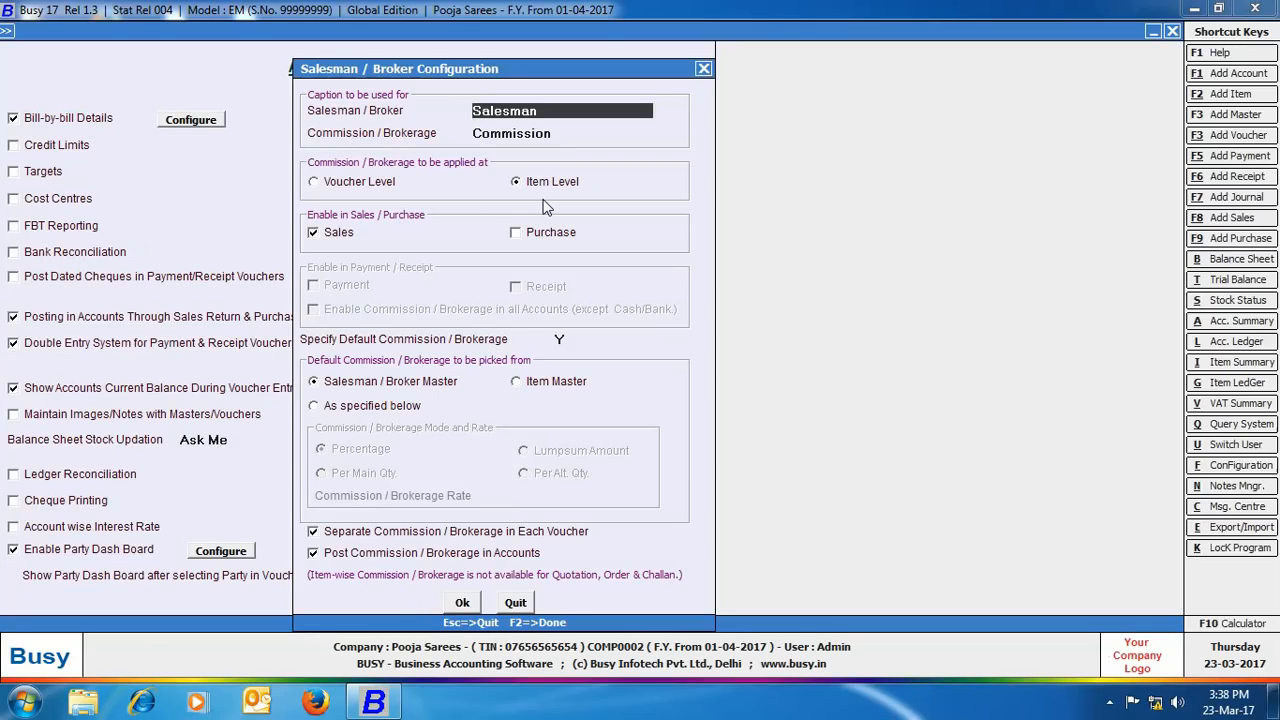
left_click(462, 602)
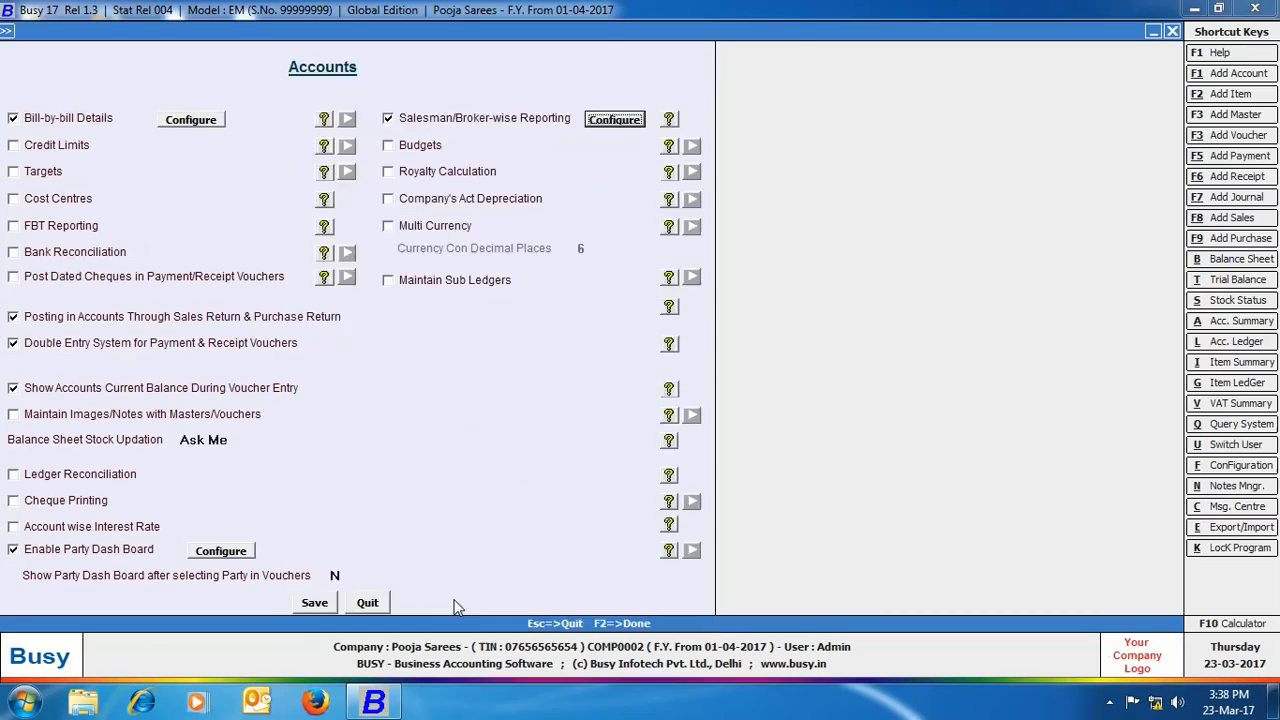
left_click(307, 606)
left_click(90, 578)
Step: Create the item Cotton Sarees in the Sarees group with unit pcs
left_click(148, 51)
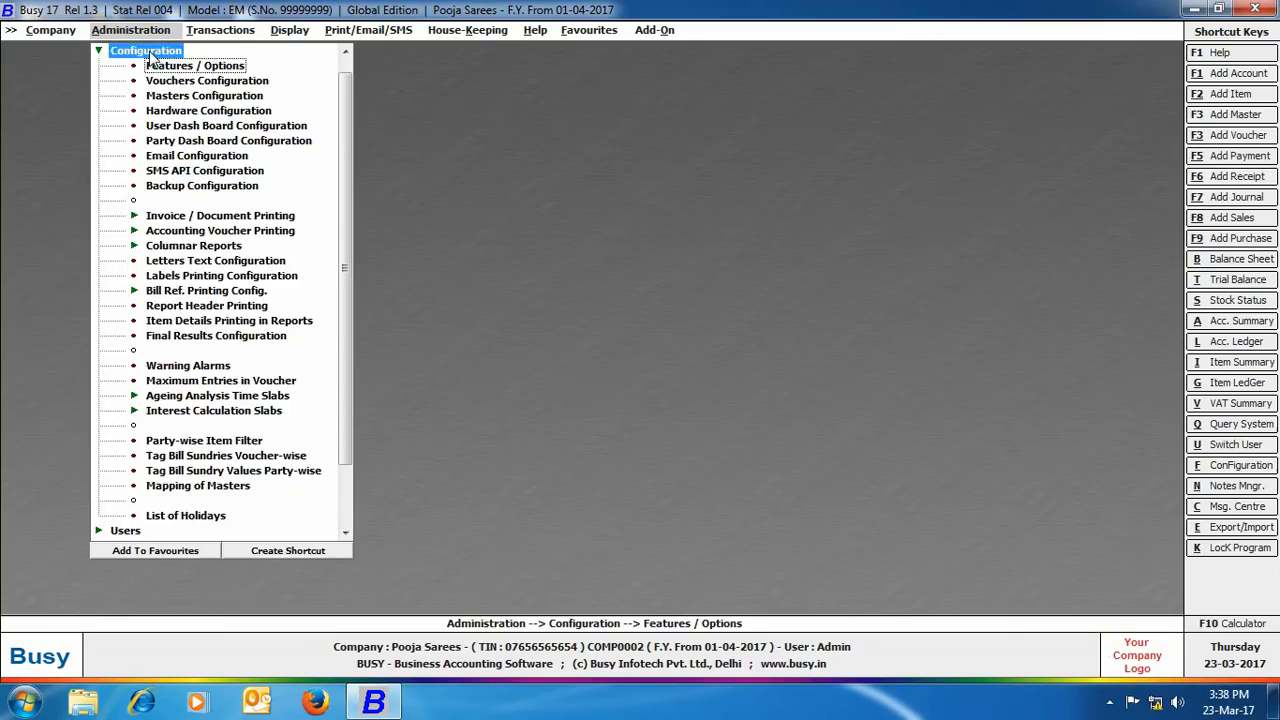
left_click(148, 51)
left_click(159, 140)
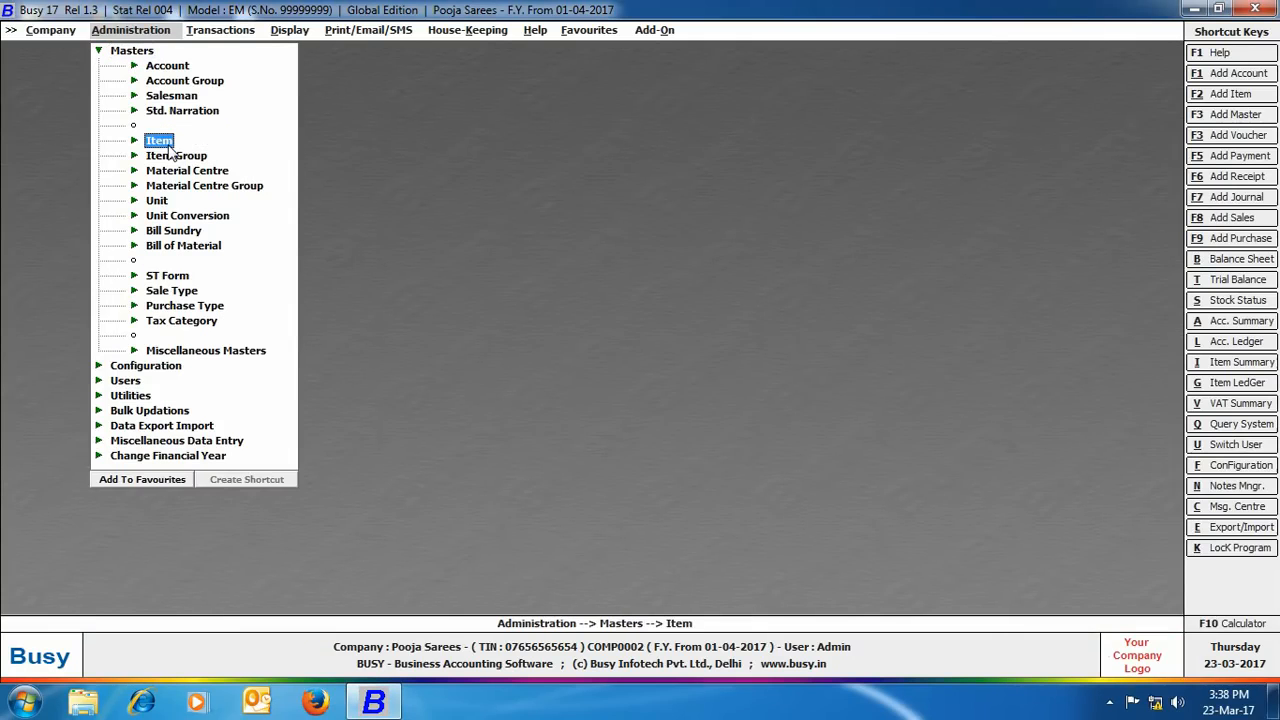
left_click(159, 140)
left_click(190, 154)
left_click(190, 154)
type("cotton sarees")
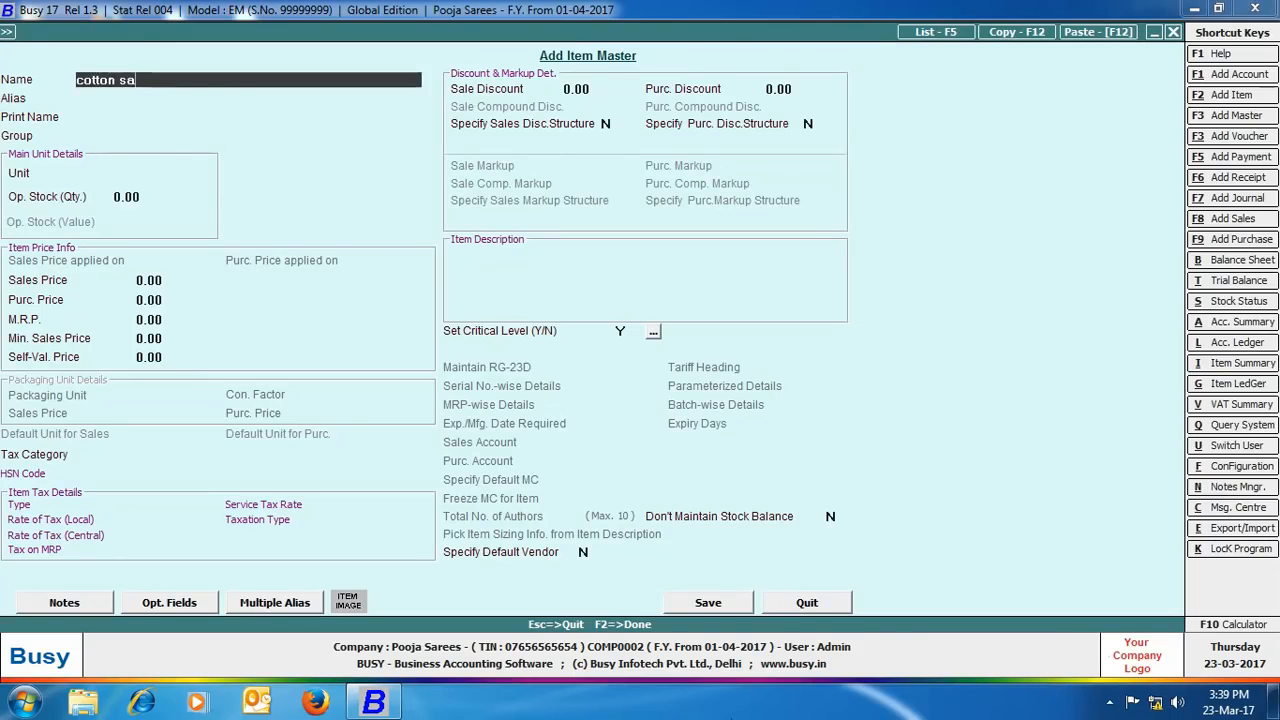
key("Return")
key("Return")
key("Return")
type("sa")
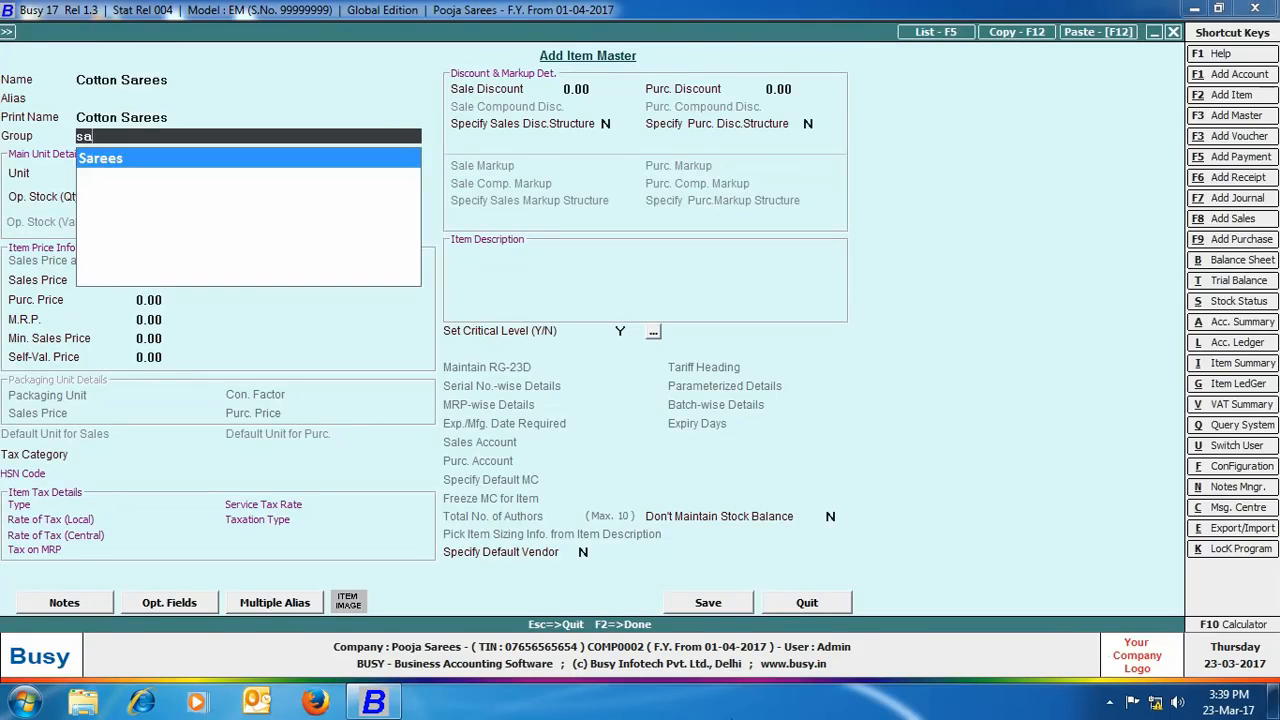
key("Return")
type("pcs")
key("Return")
left_click(682, 612)
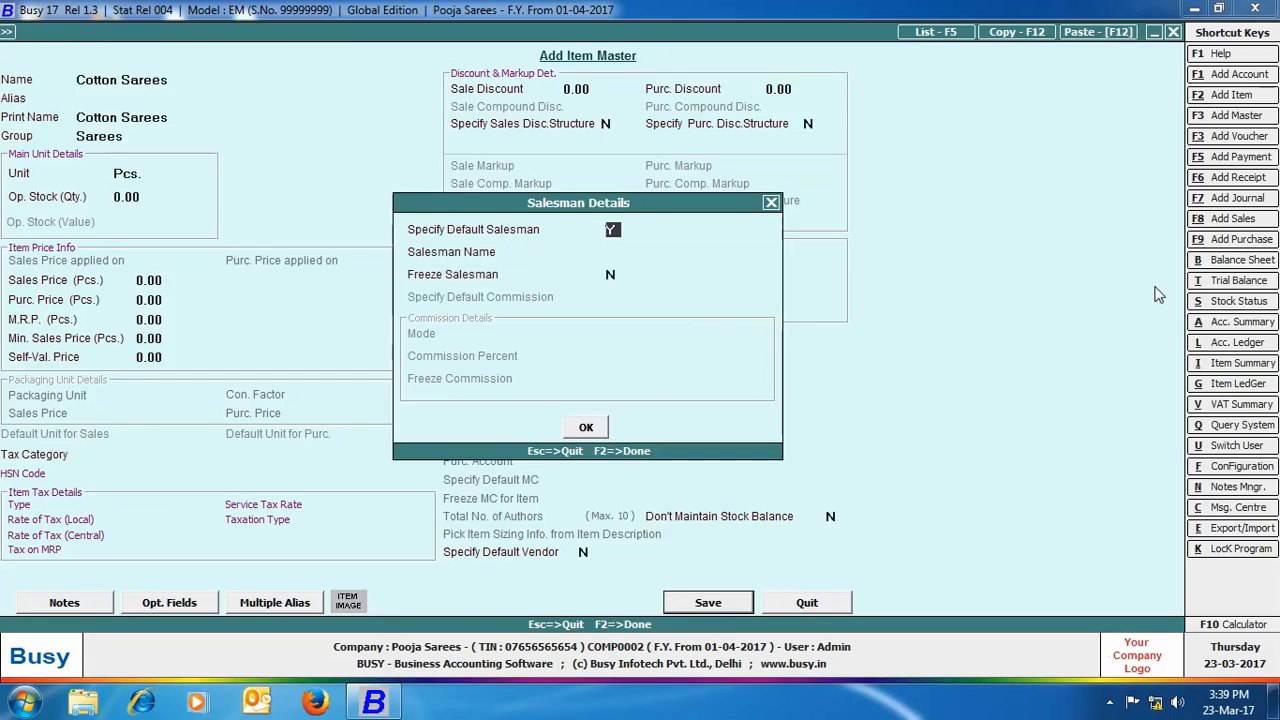
Step: Give Cotton Sarees a default salesman and save it
key("Return")
type("ka")
key("Return")
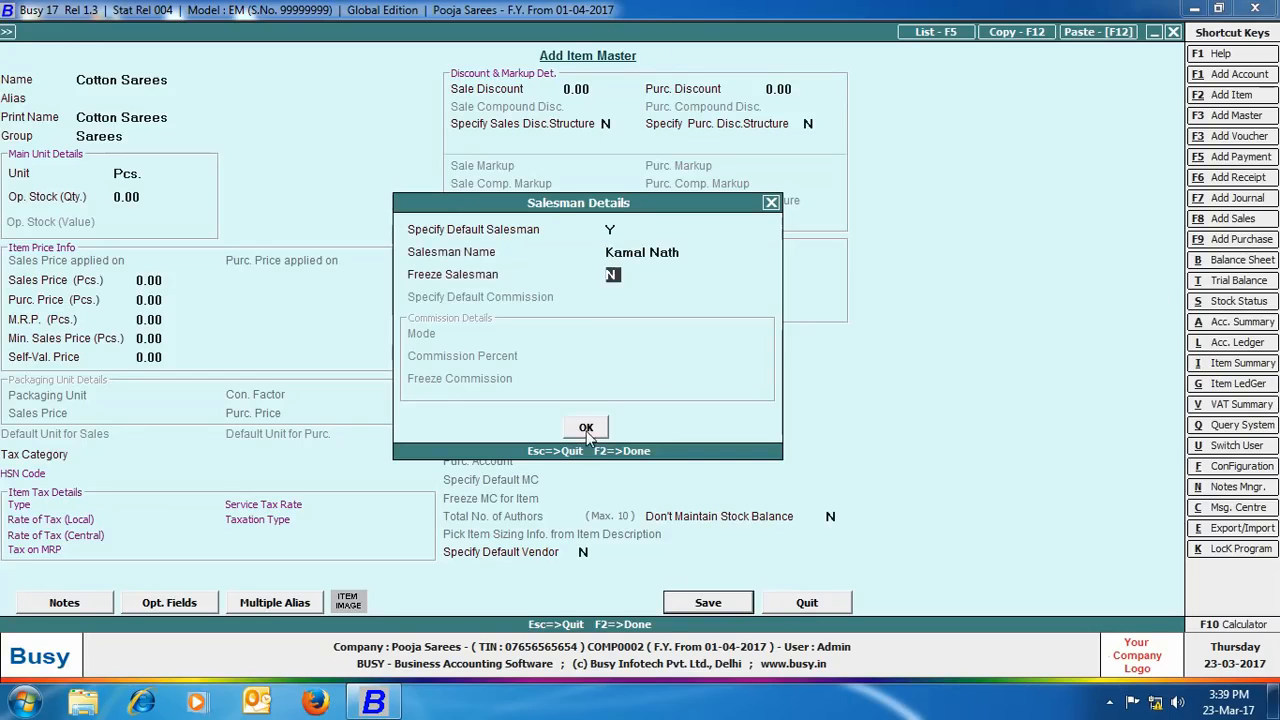
key("F2")
Step: Add the item Silk Sarees with a default salesman
type("silk sarees")
key("Return")
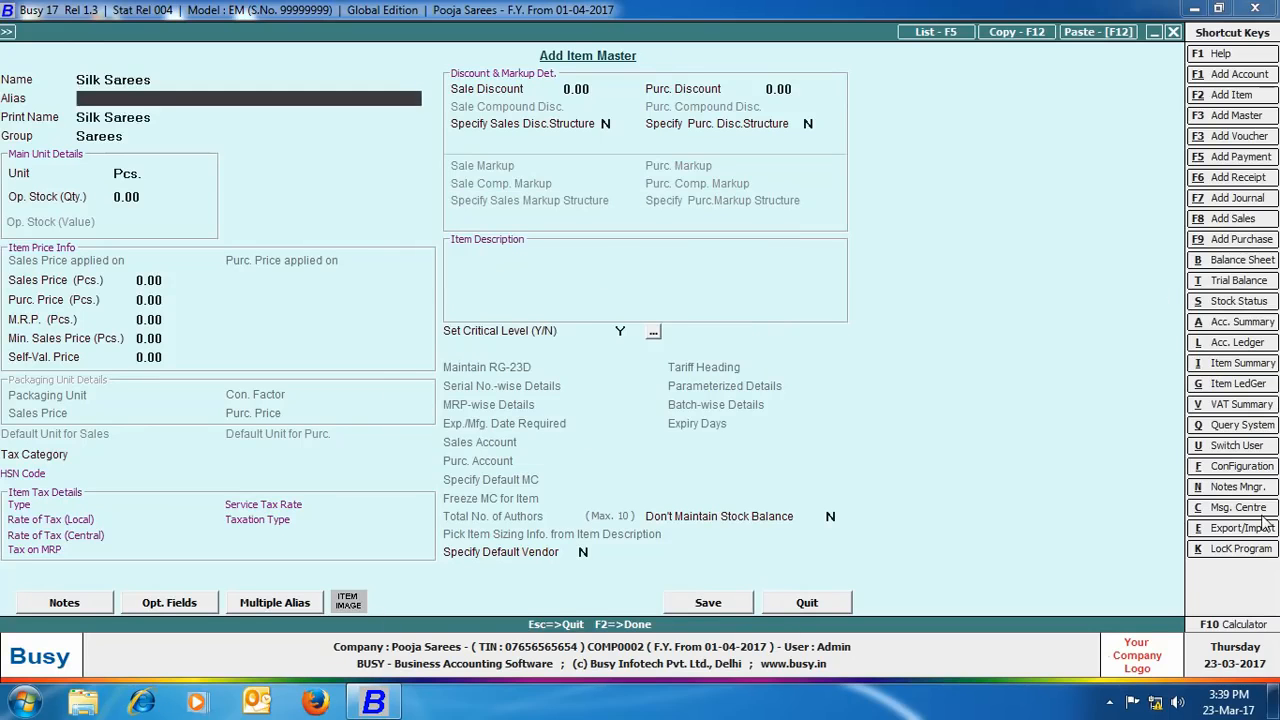
key("Return")
left_click(720, 603)
key("y")
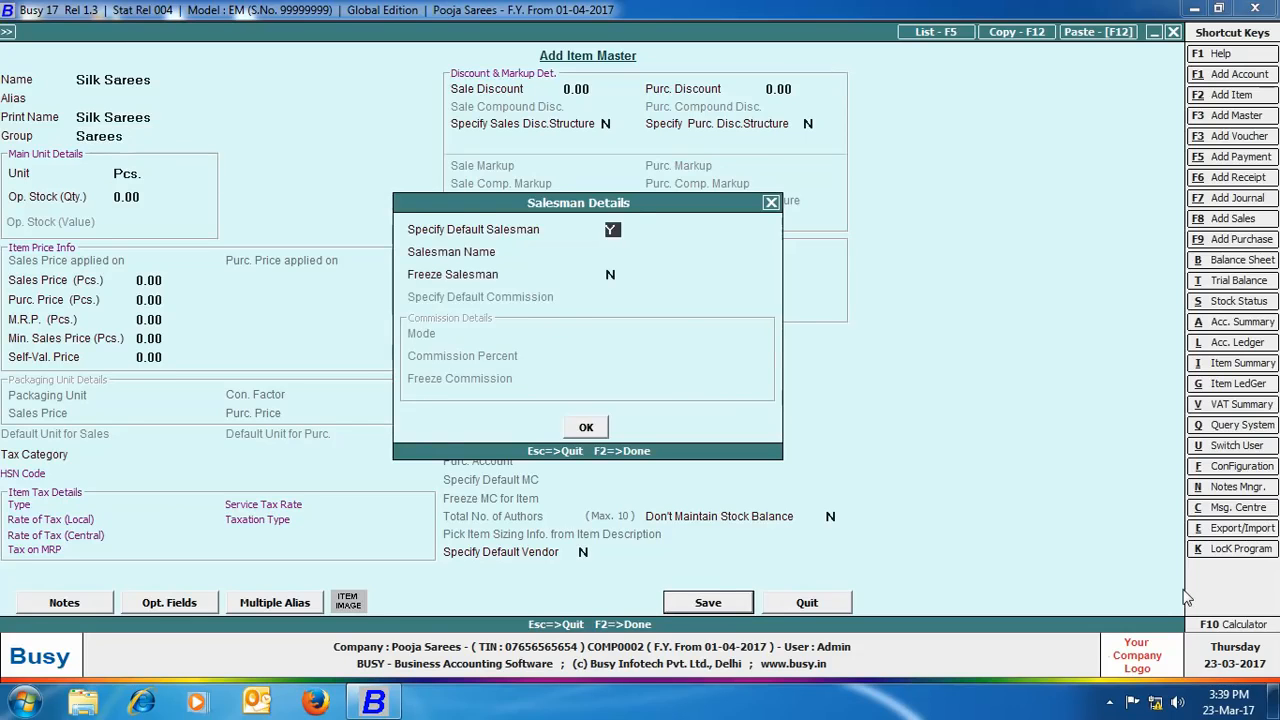
key("Return")
type("ani")
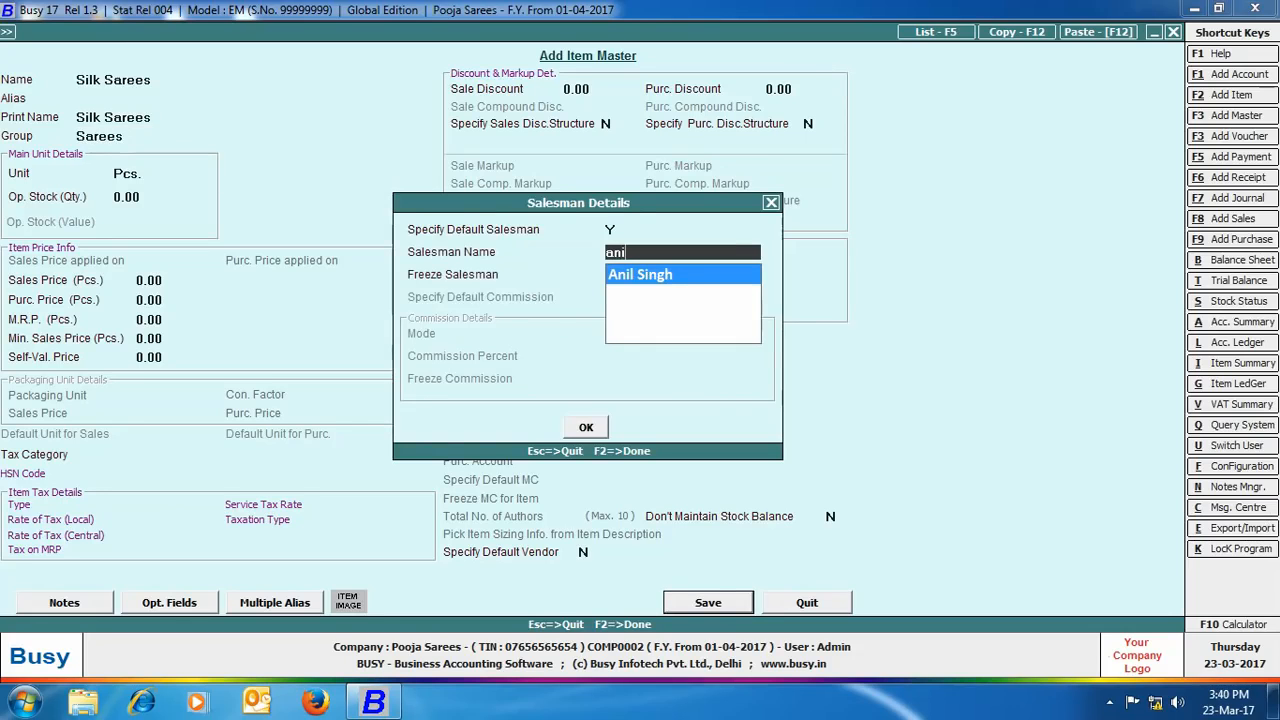
key("Return")
key("Return")
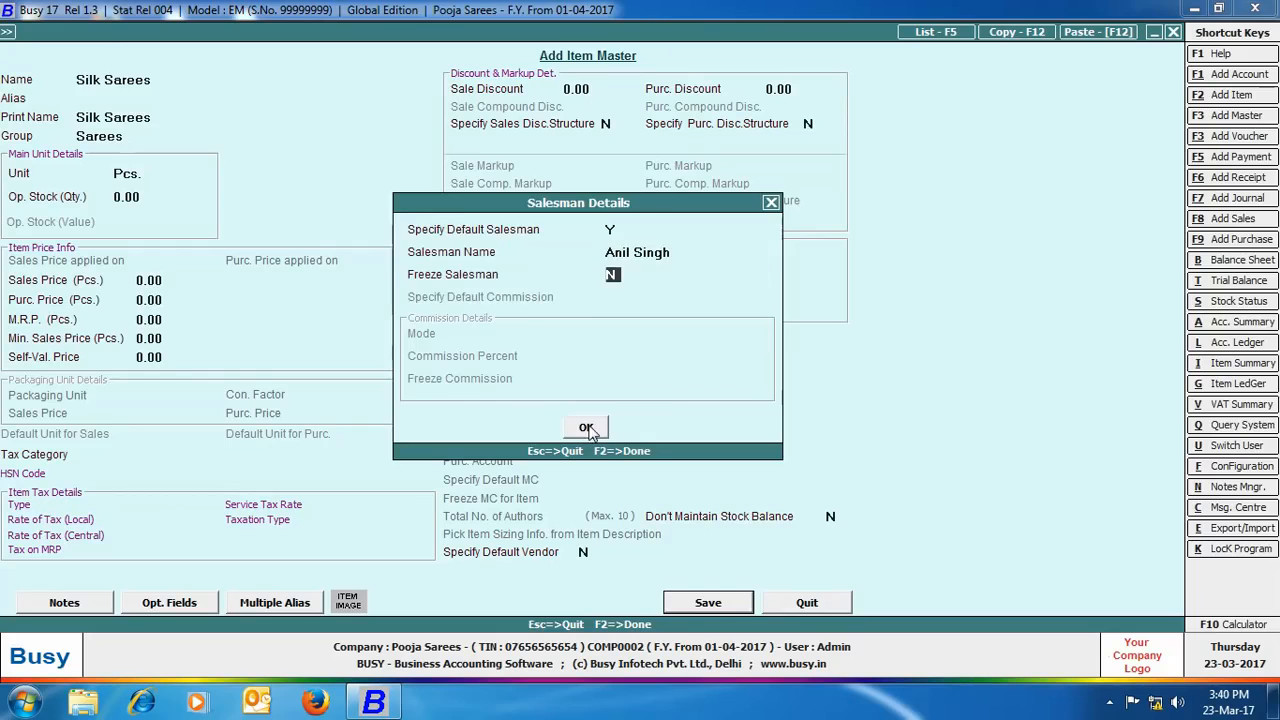
key("Return")
Step: Save Synthetic Sarees without a default salesman, then start a new sales voucher
type("synthetic sarees")
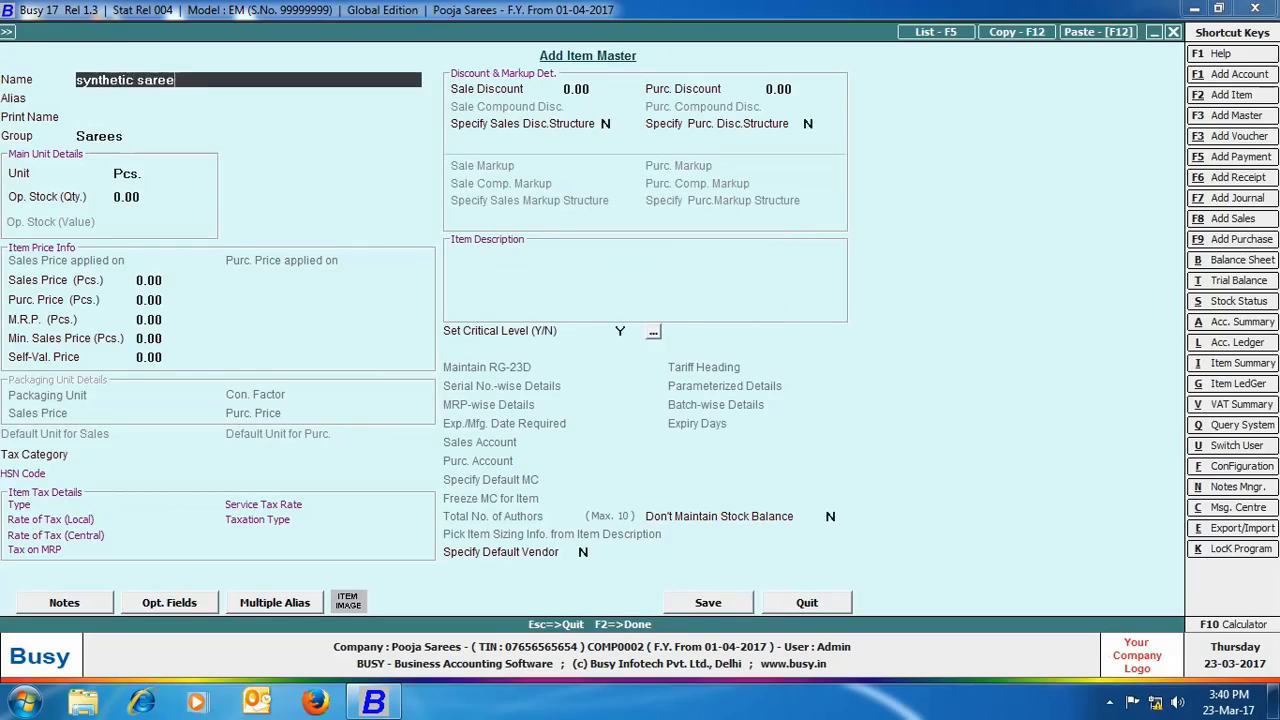
key("Return")
key("Return")
key("Return")
key("Return")
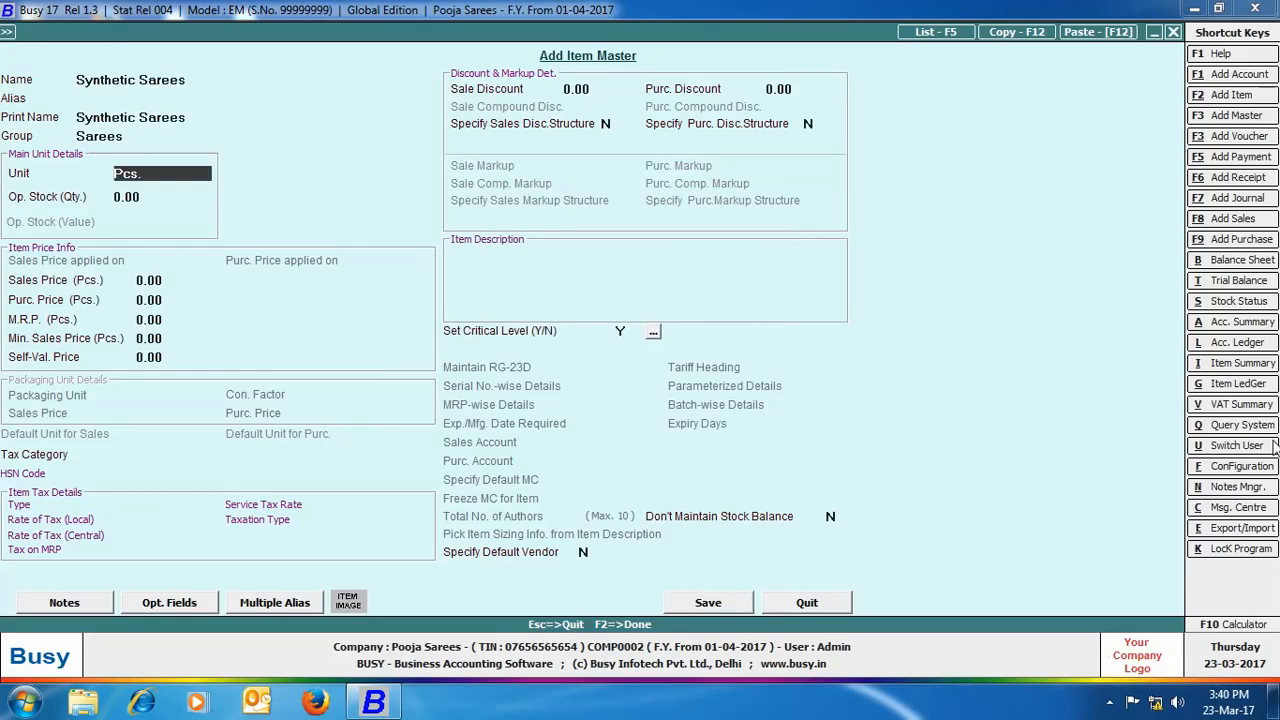
left_click(726, 603)
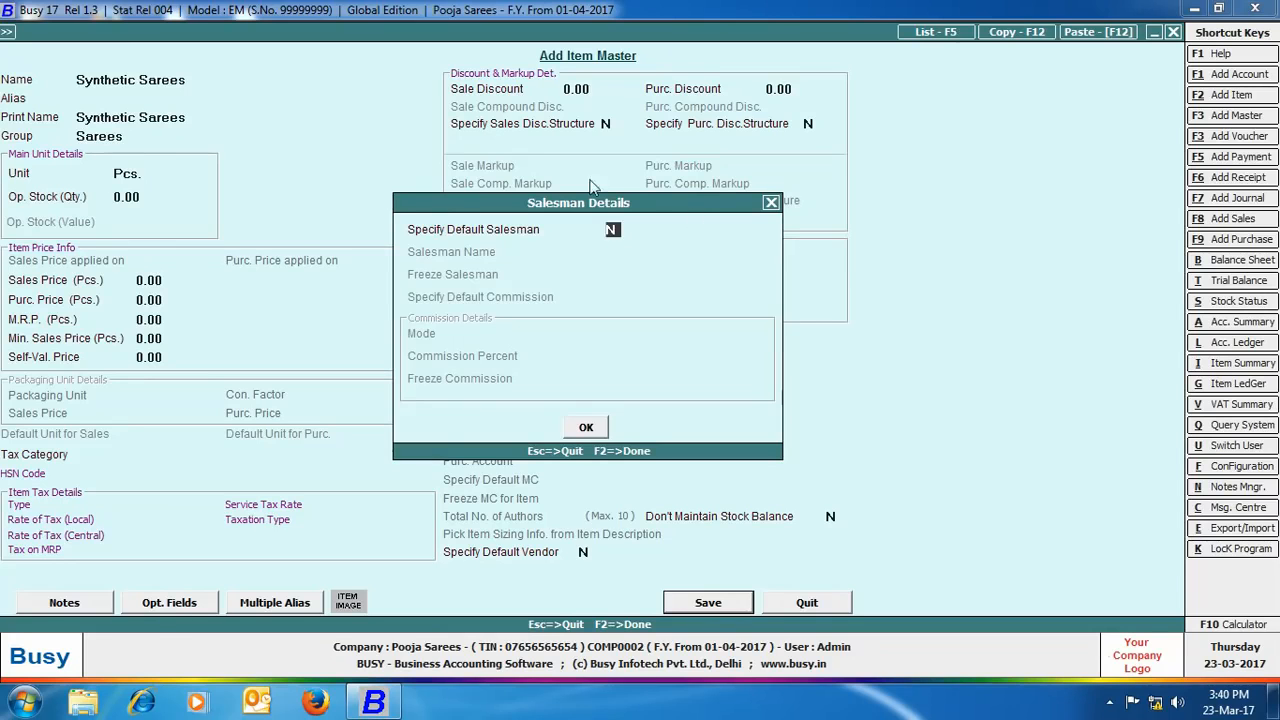
left_click(584, 428)
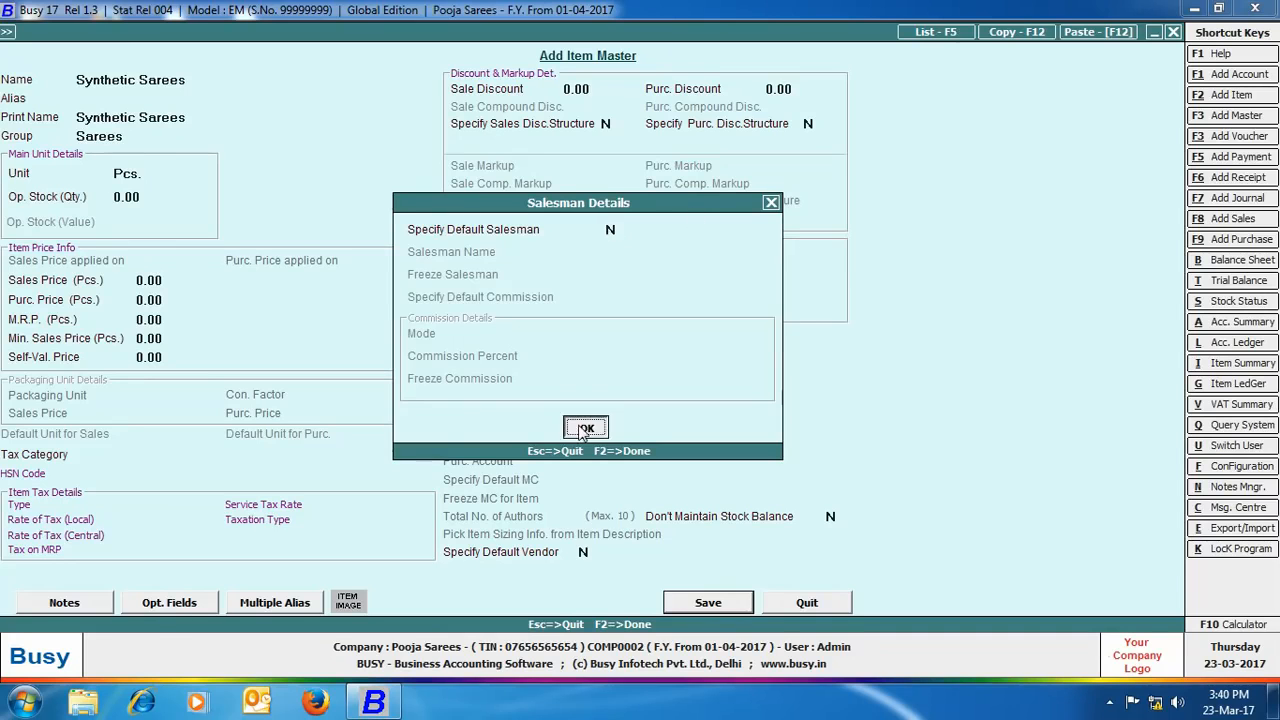
left_click(806, 603)
left_click(220, 51)
double_click(250, 65)
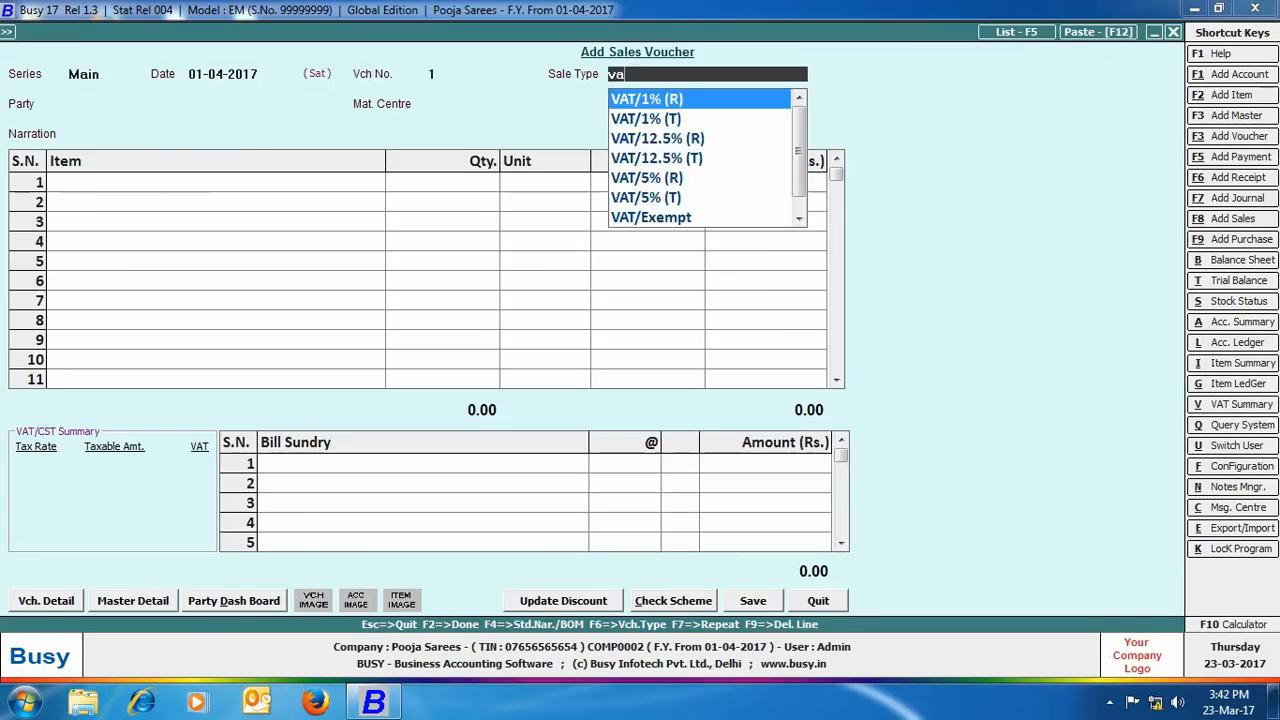
Step: Set the sales voucher header to VAT/Exempt, party Cash, material centre Main Store
type("e")
key("Return")
type("cash")
key("Return")
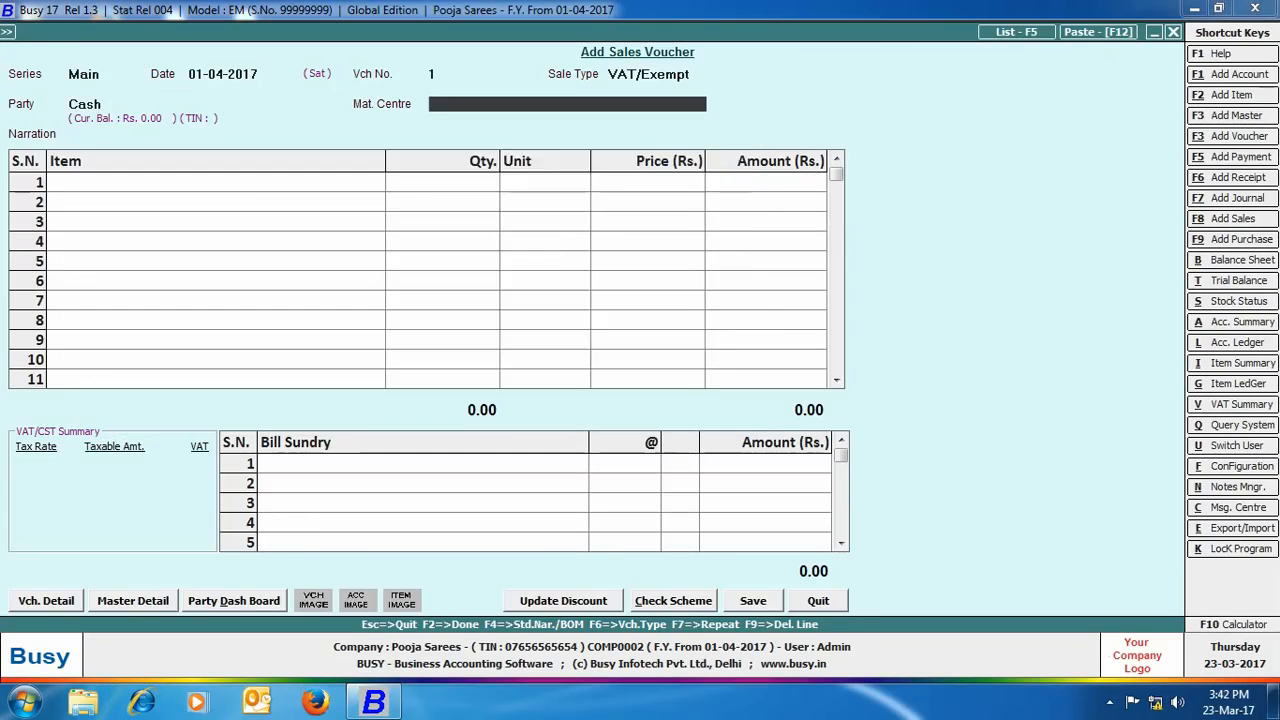
key("Return")
Step: Add Cotton Sarees, quantity 1 at 2000, with salesman commission
key("Return")
type("co")
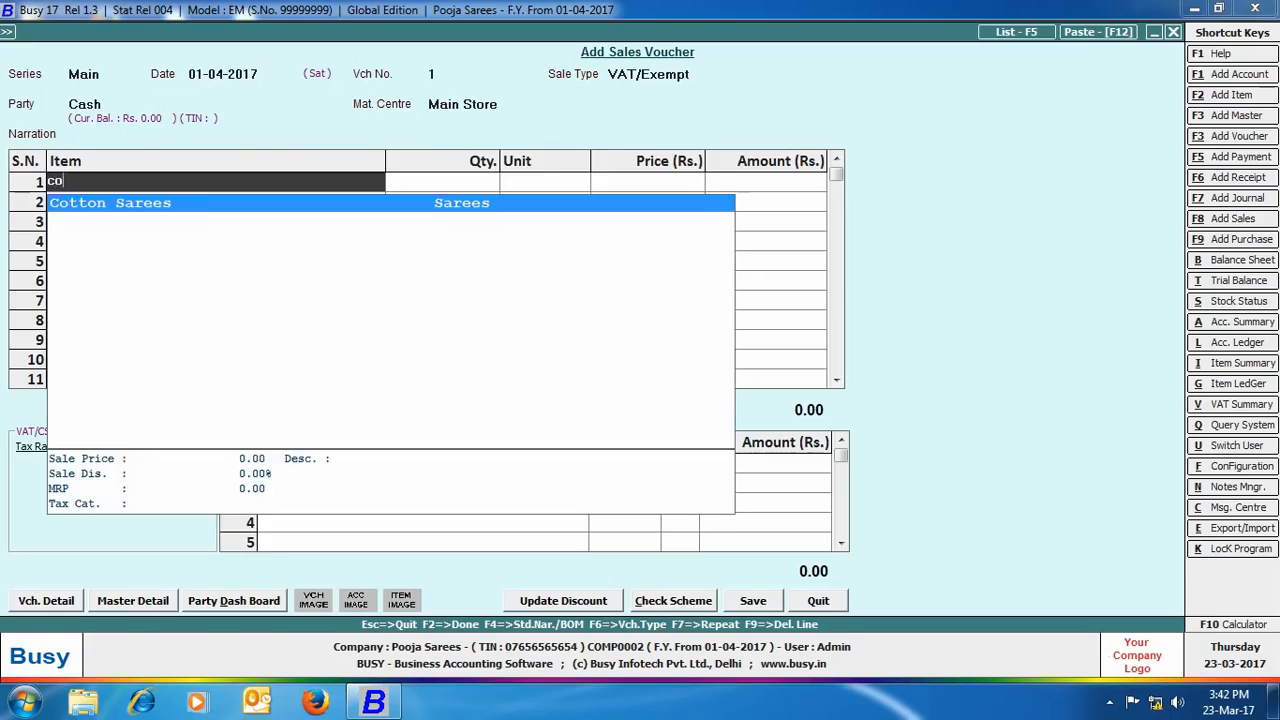
type("tt")
key("Return")
type("1")
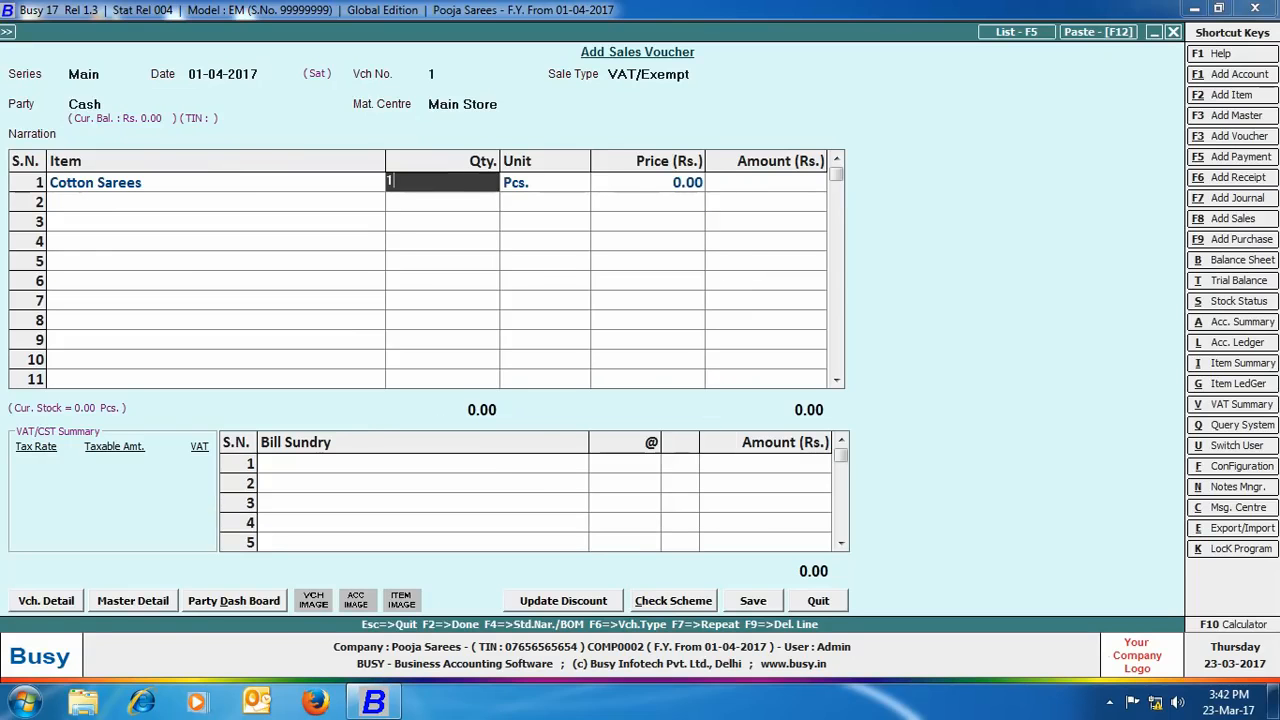
key("Return")
type("2000")
key("Return")
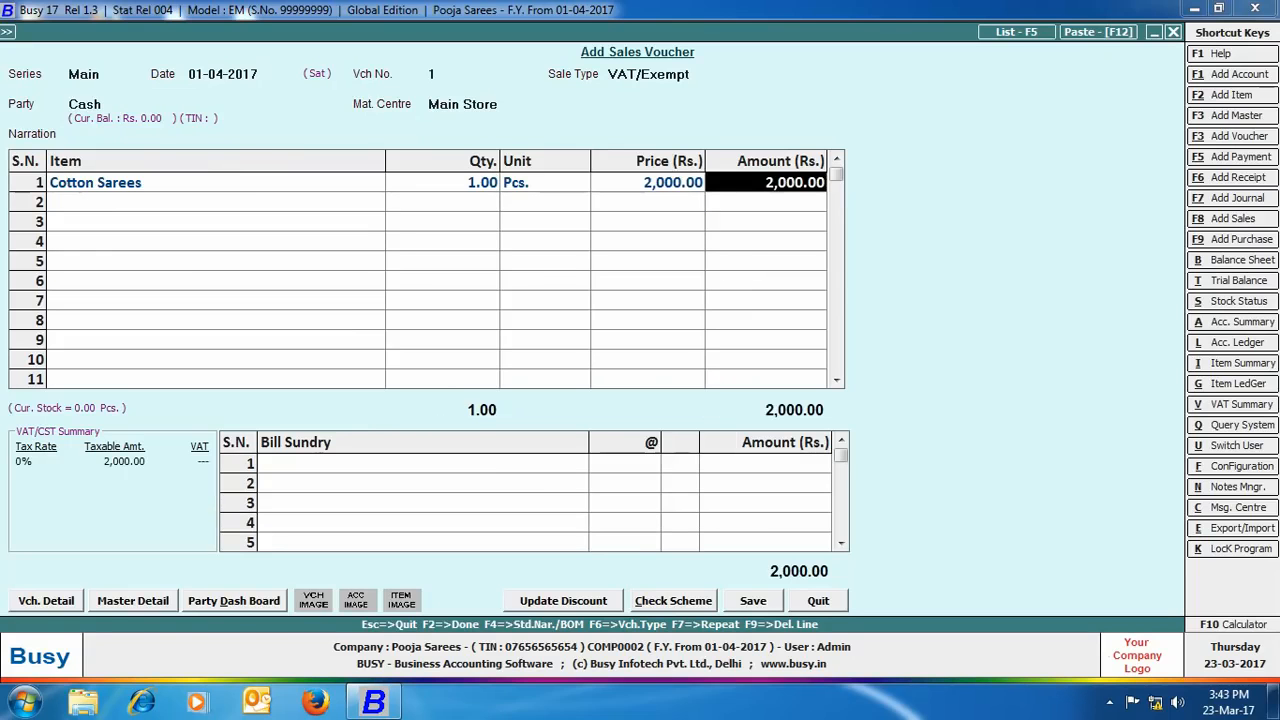
key("Return")
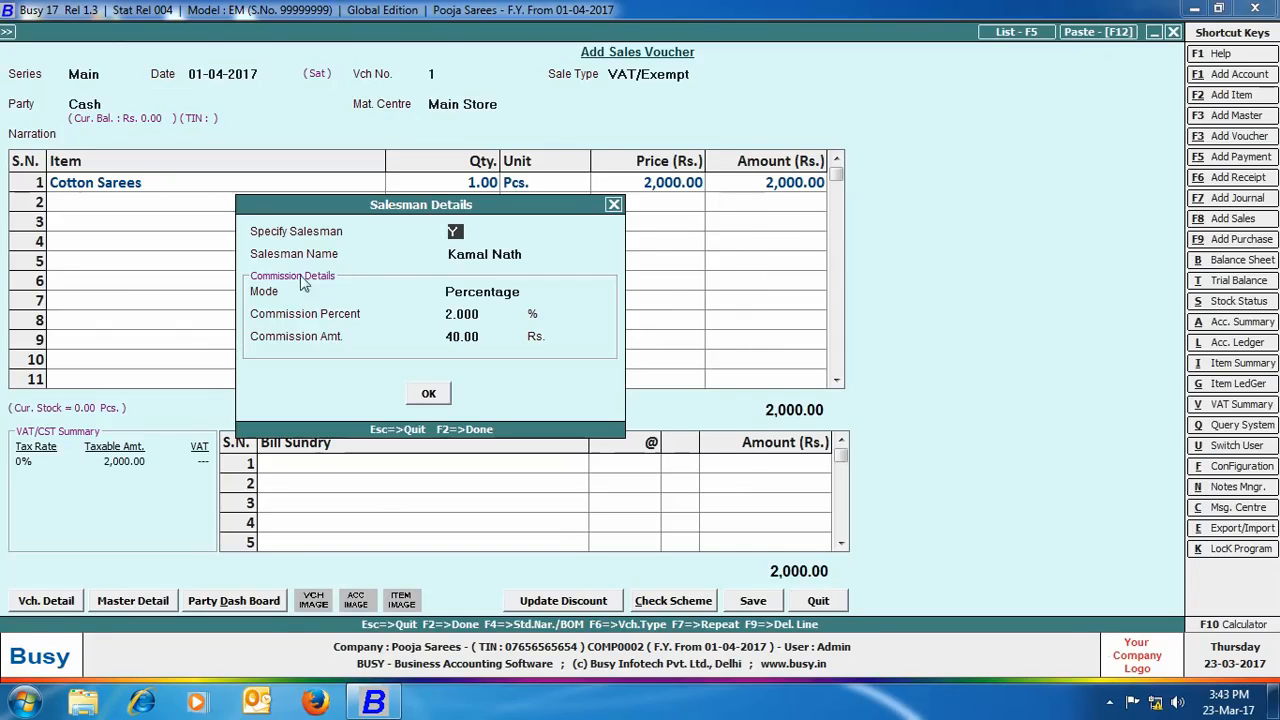
key("Return")
Step: Add Silk Sarees, quantity 1 at 6000, with salesman commission
key("Return")
type("si")
key("Return")
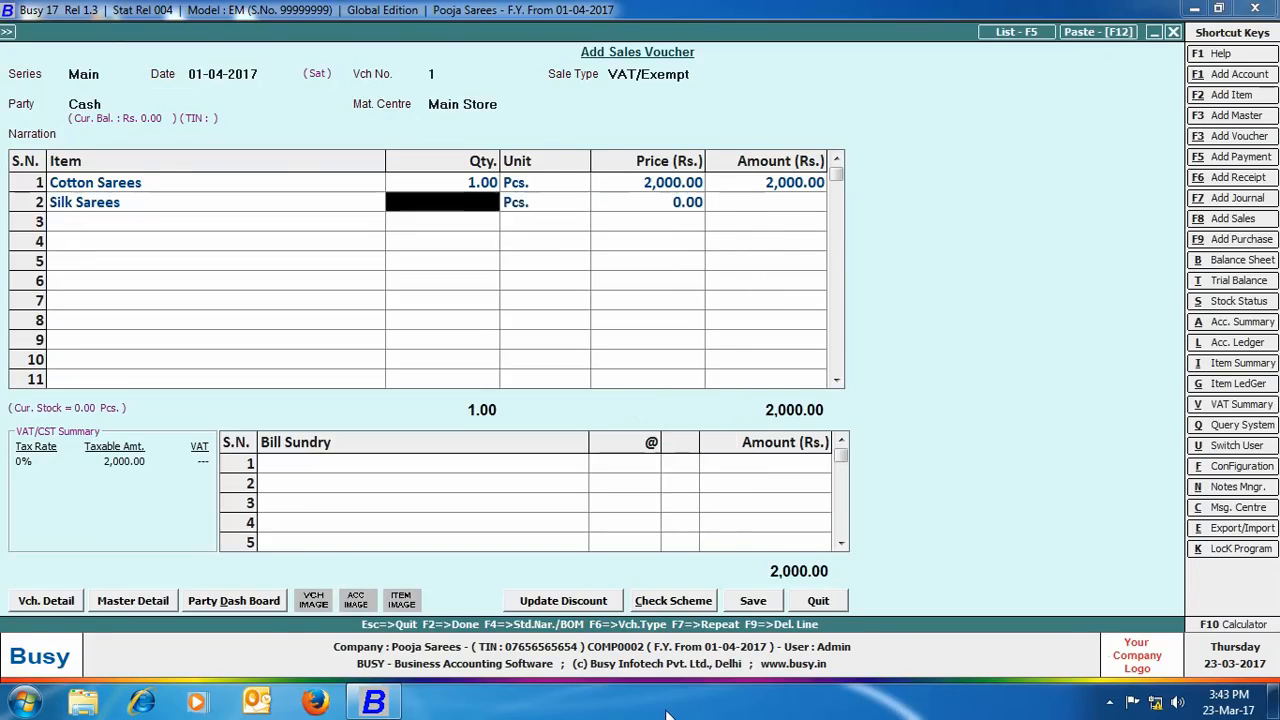
type("1")
key("Return")
type("6000")
key("Return")
key("Return")
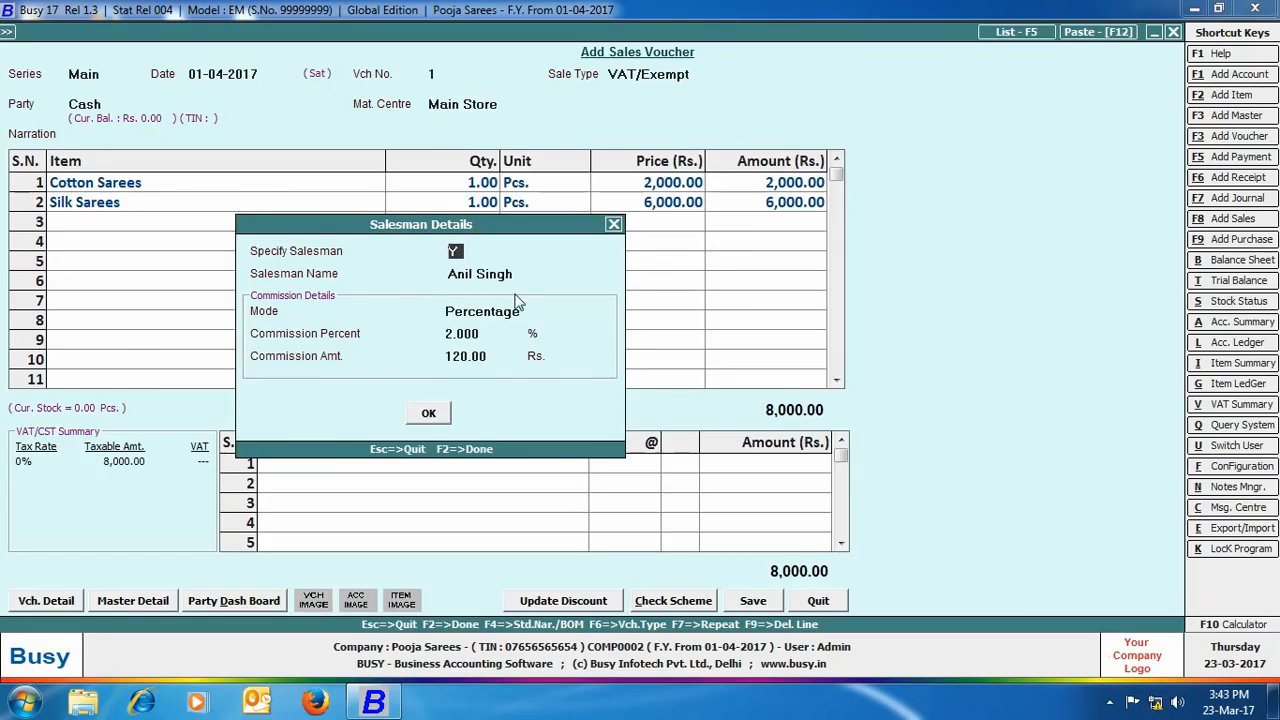
left_click(430, 415)
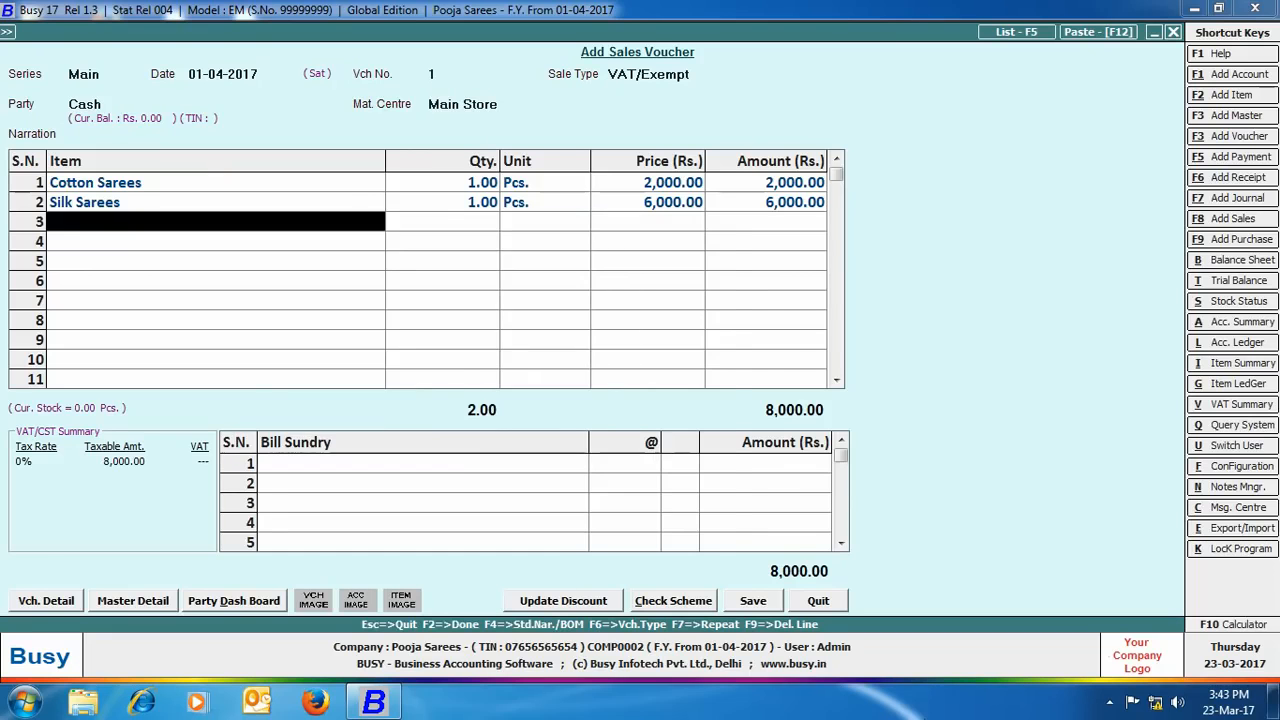
Step: Add Synthetic Sarees, quantity 1 at 800, with 2% salesman commission (16.00)
type("synth")
key("Return")
type("1")
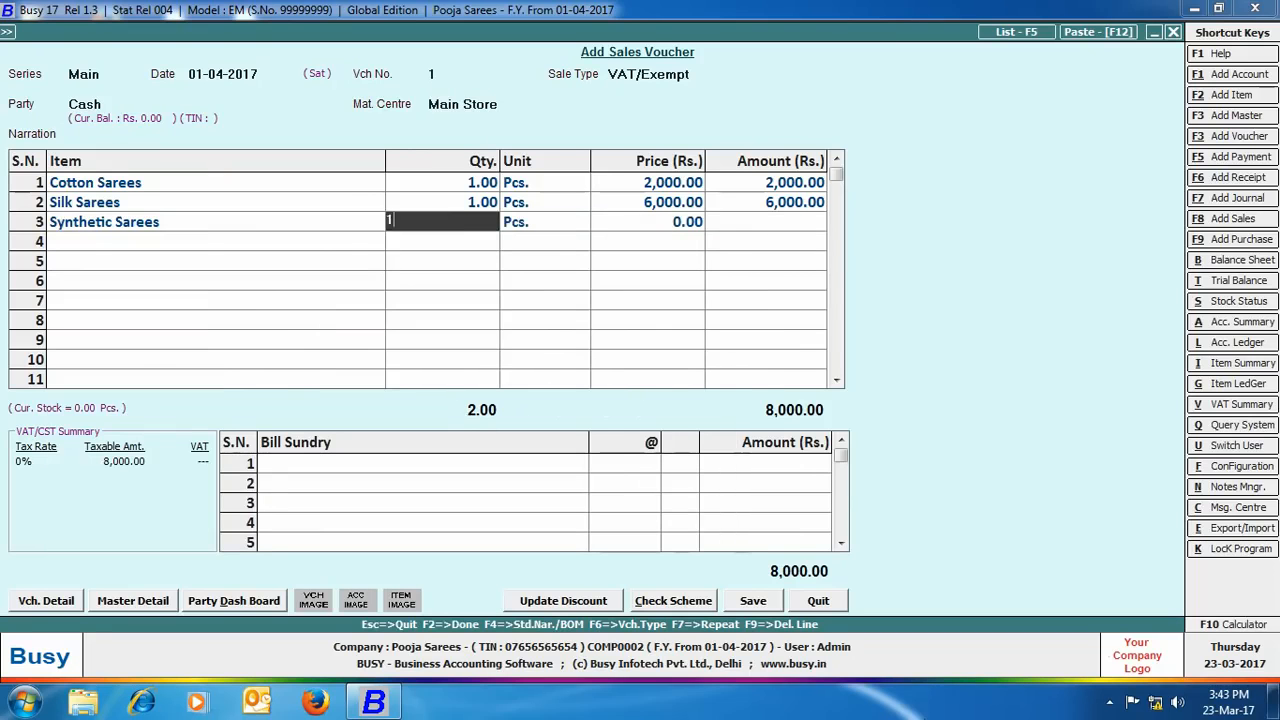
key("Return")
type("800")
key("Return")
key("Return")
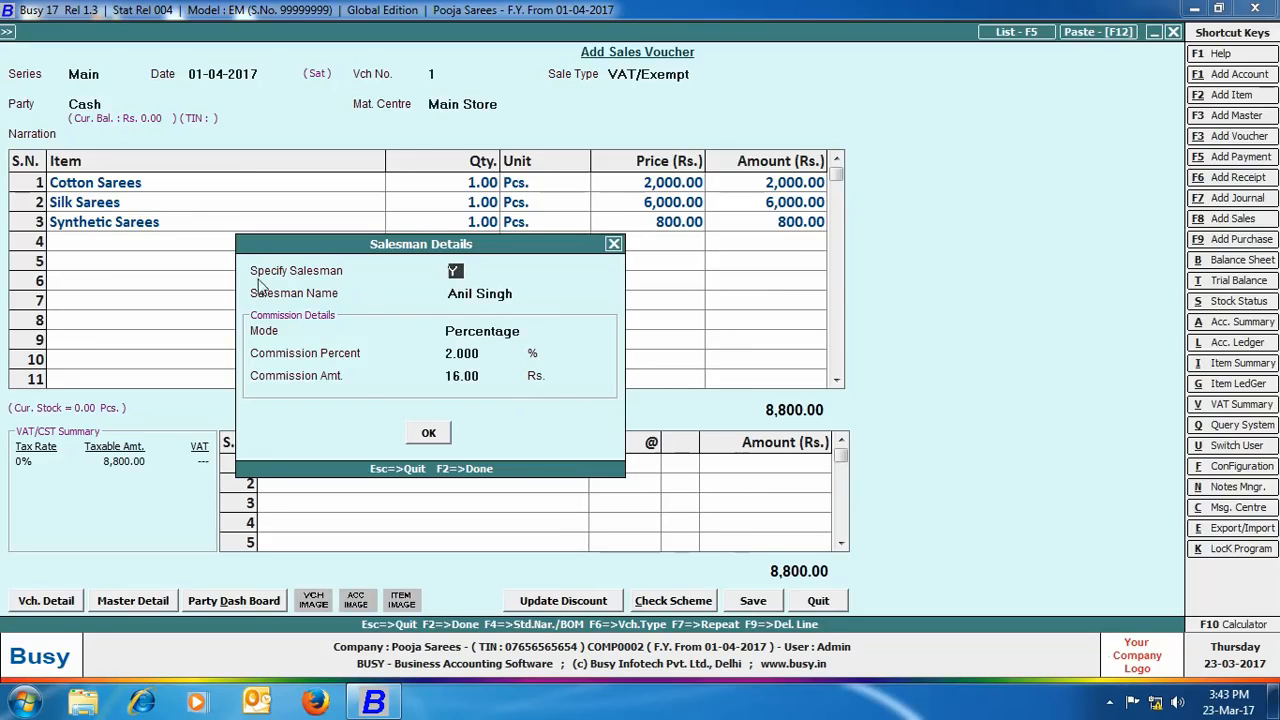
left_click(490, 296)
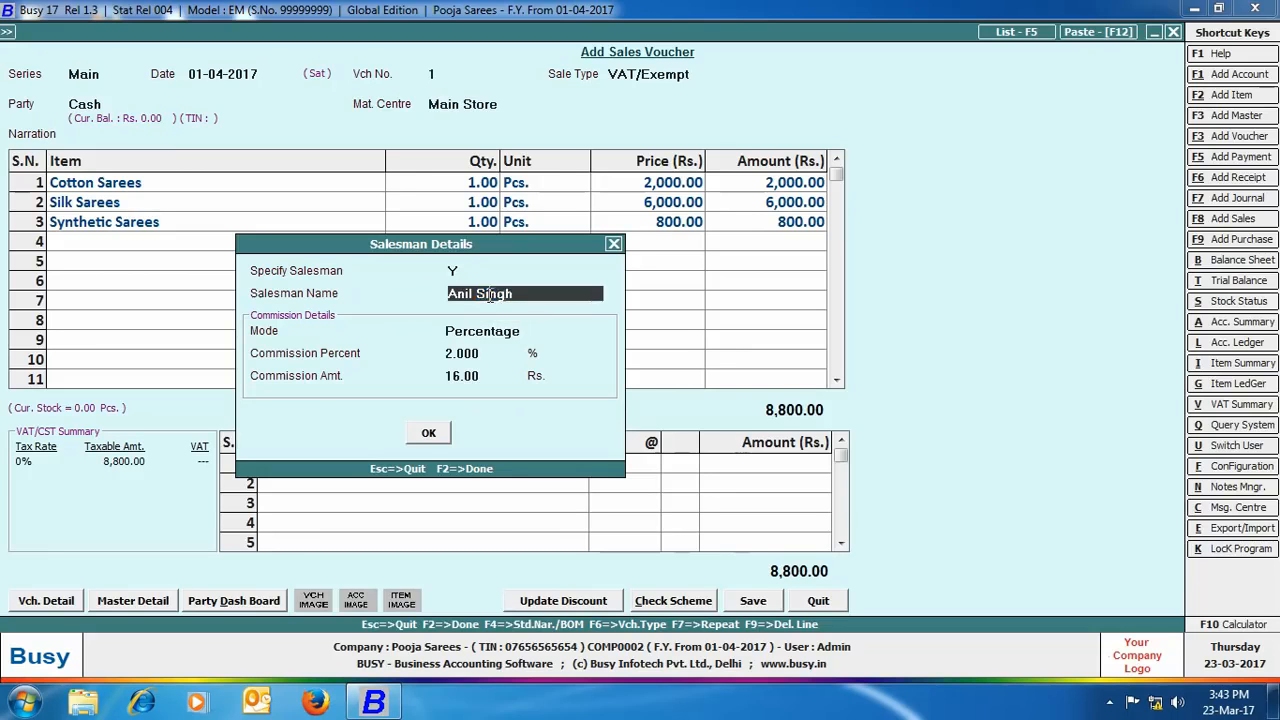
left_click(428, 436)
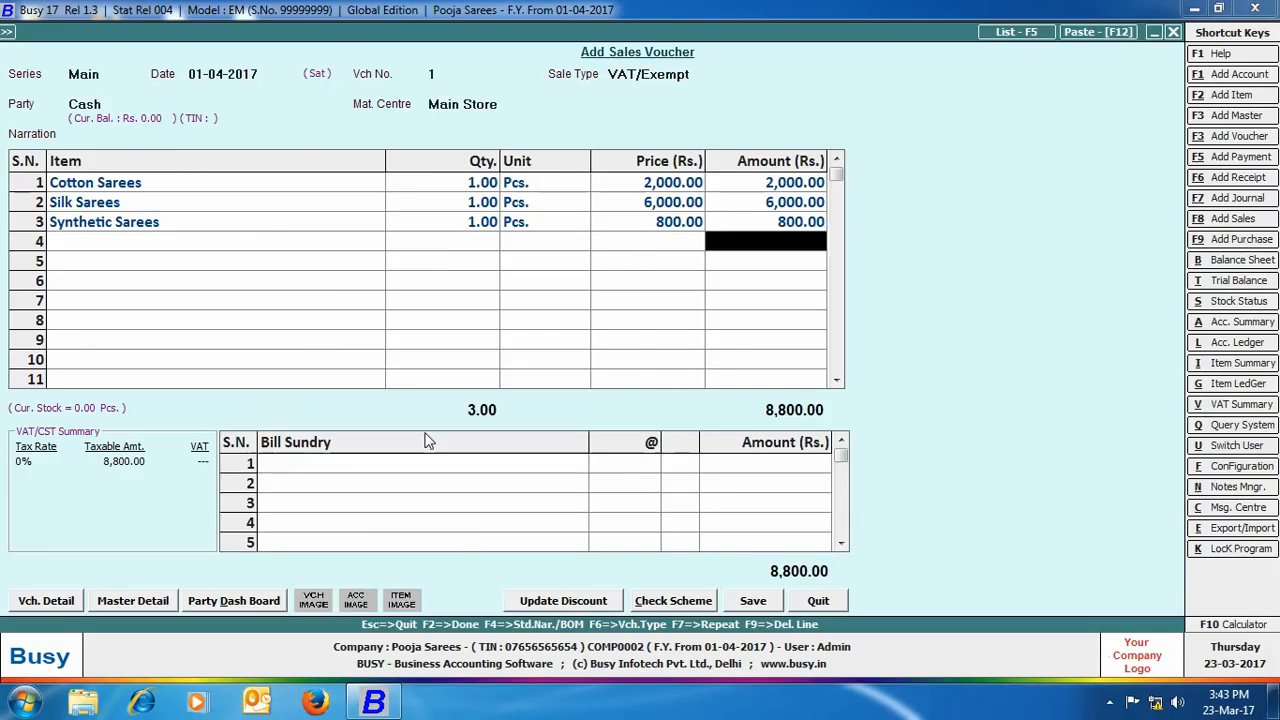
Step: Save the 8,800.00 sales voucher without printing the invoice
left_click(637, 450)
left_click(637, 450)
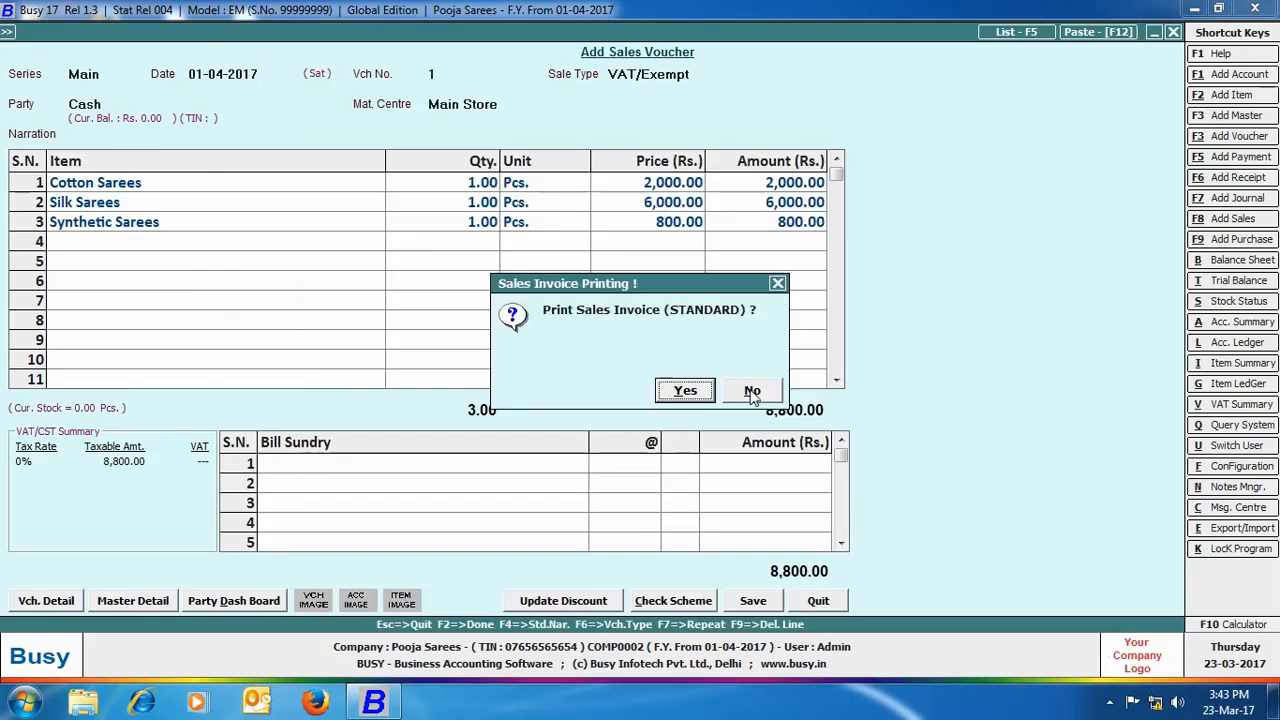
left_click(751, 391)
left_click(292, 30)
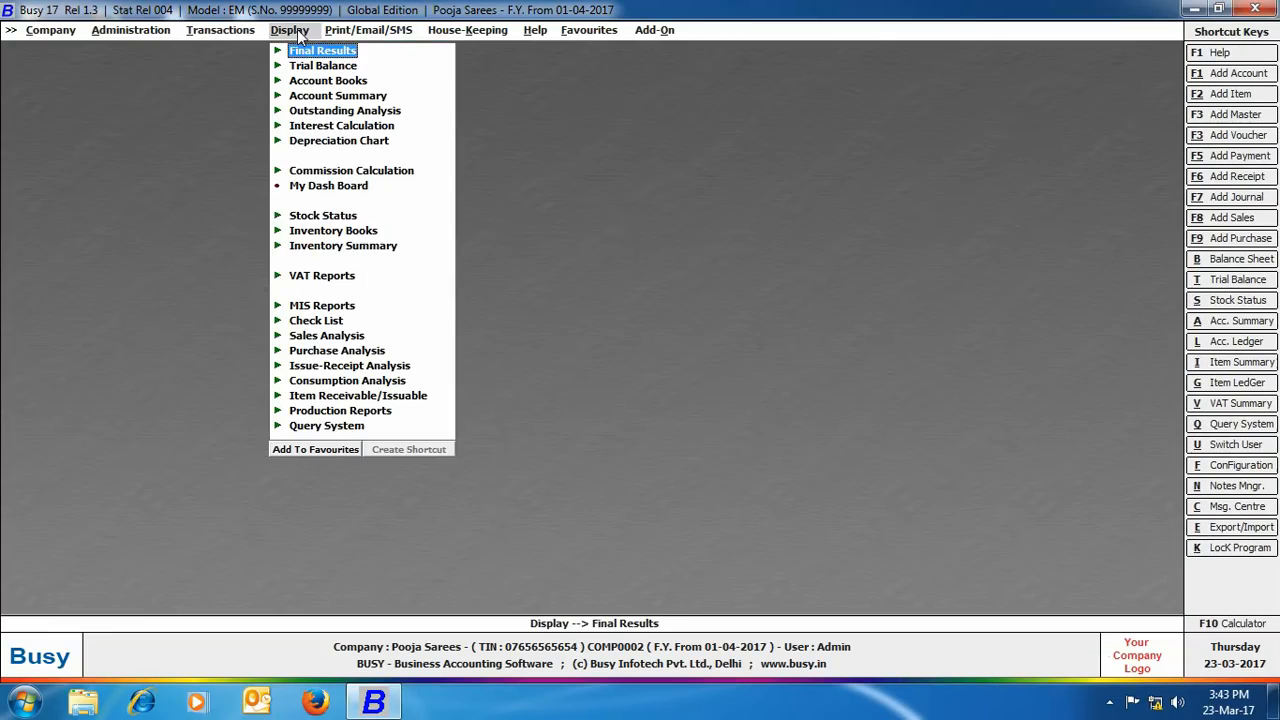
Step: View the salesman-wise commission calculation for all salesmen and all items, then close it
left_click(372, 172)
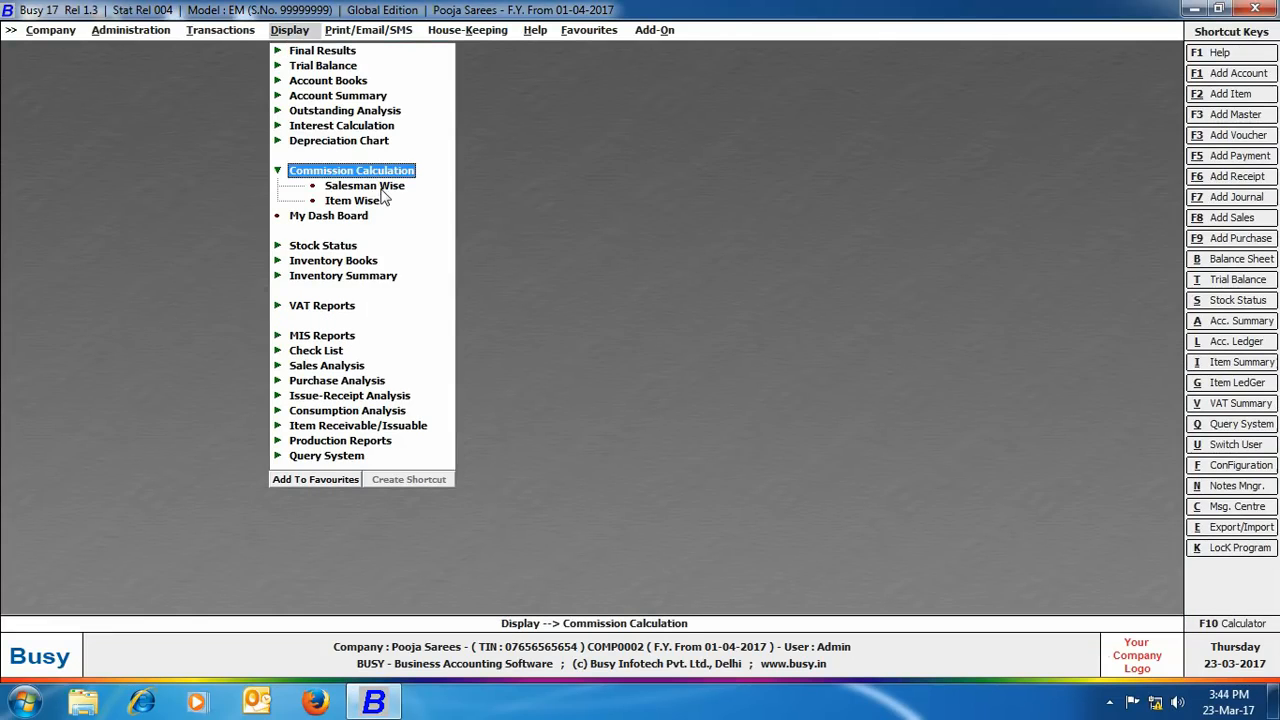
left_click(382, 187)
left_click(712, 382)
left_click(740, 385)
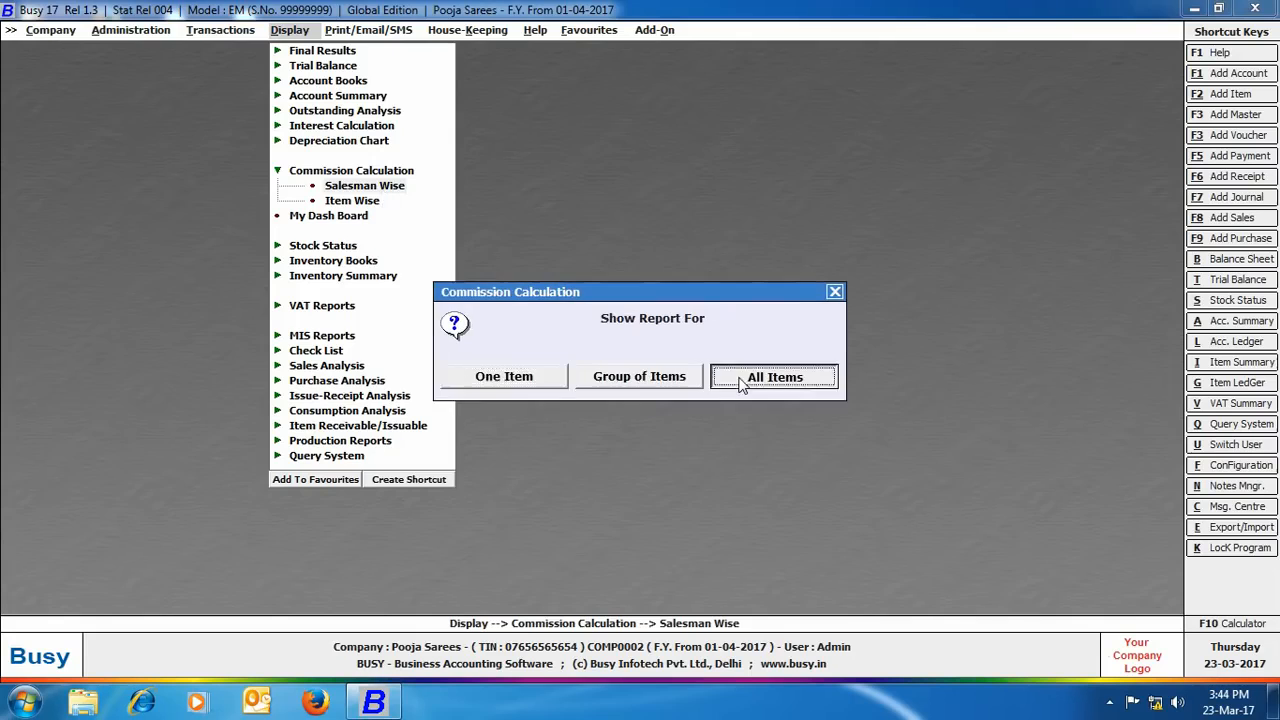
key("Return")
key("Return")
key("Return")
key("Return")
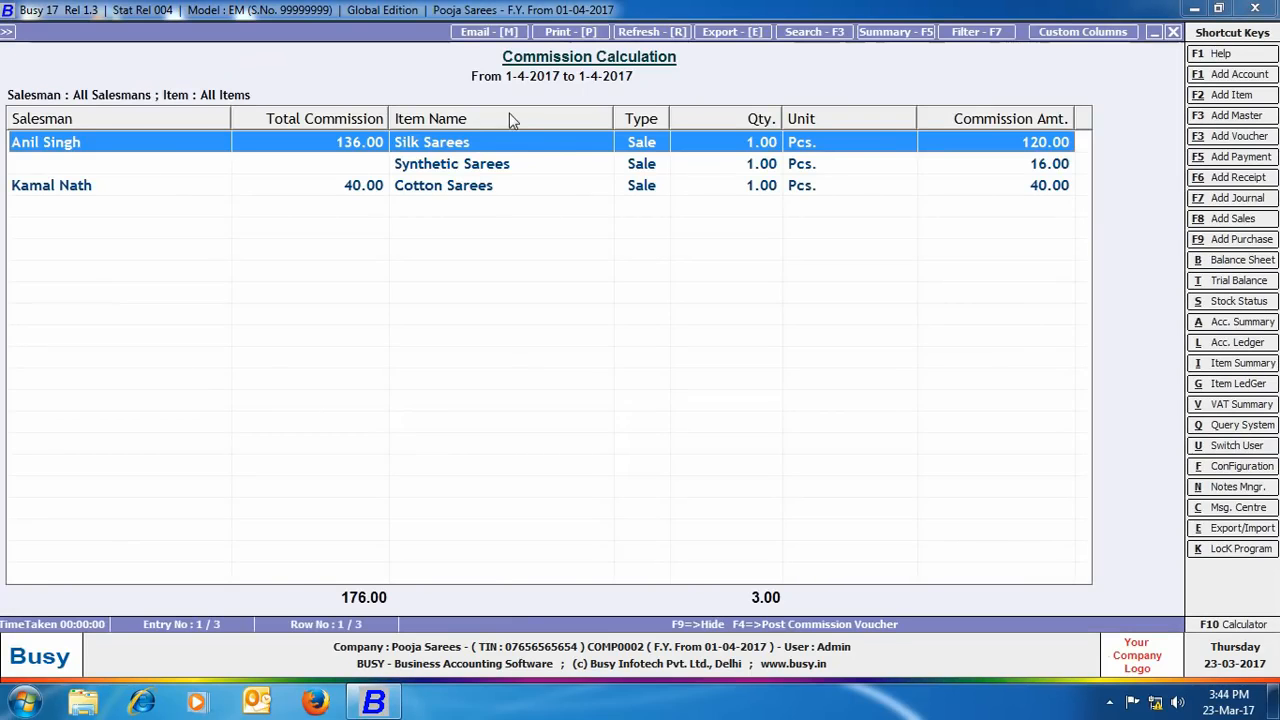
left_click(1173, 32)
left_click(1173, 33)
left_click(835, 294)
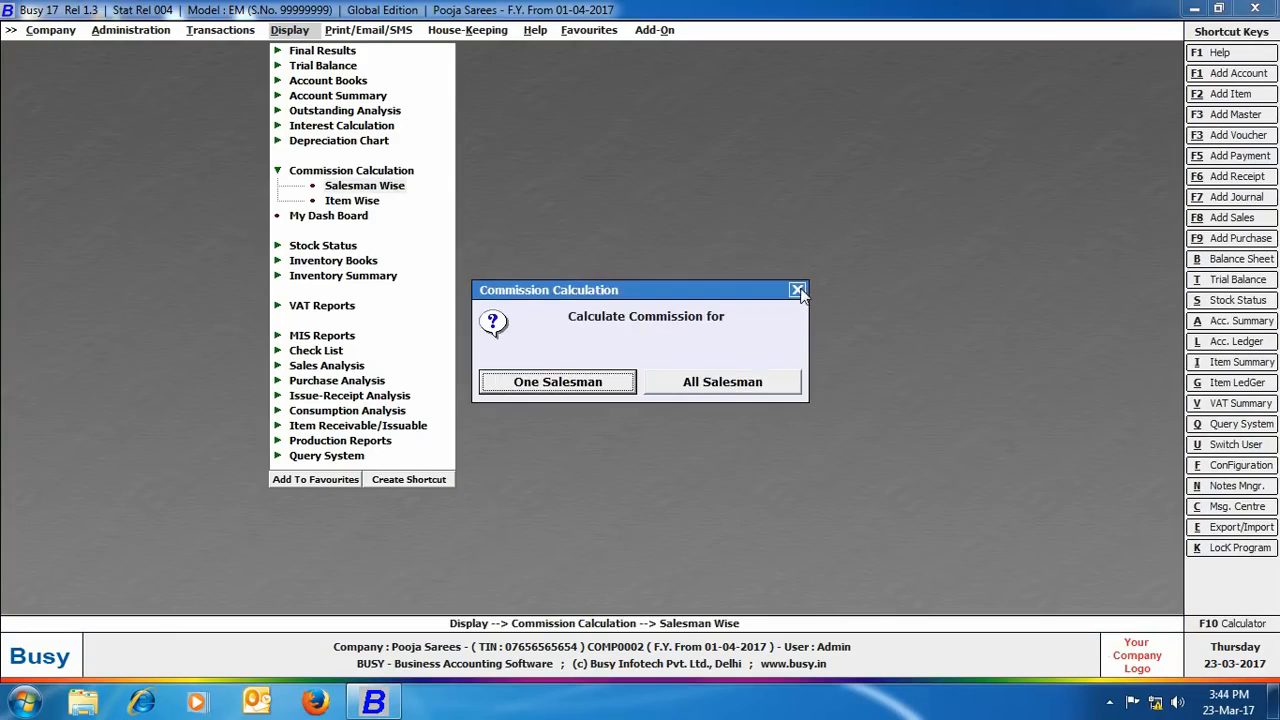
left_click(797, 290)
Step: View the item-wise commission for the Sarees group (176.00 total), then close all reports
left_click(334, 203)
left_click(686, 386)
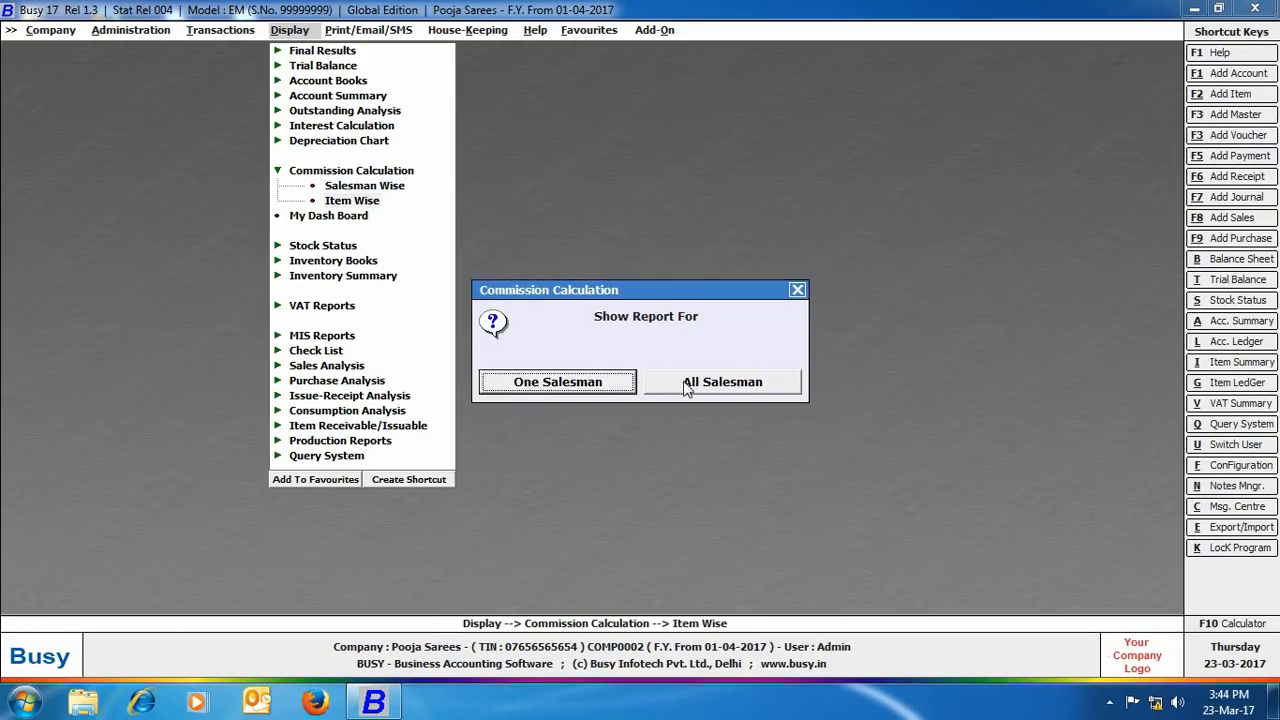
left_click(722, 382)
key("Down")
key("Return")
key("Return")
key("Return")
key("Return")
key("Return")
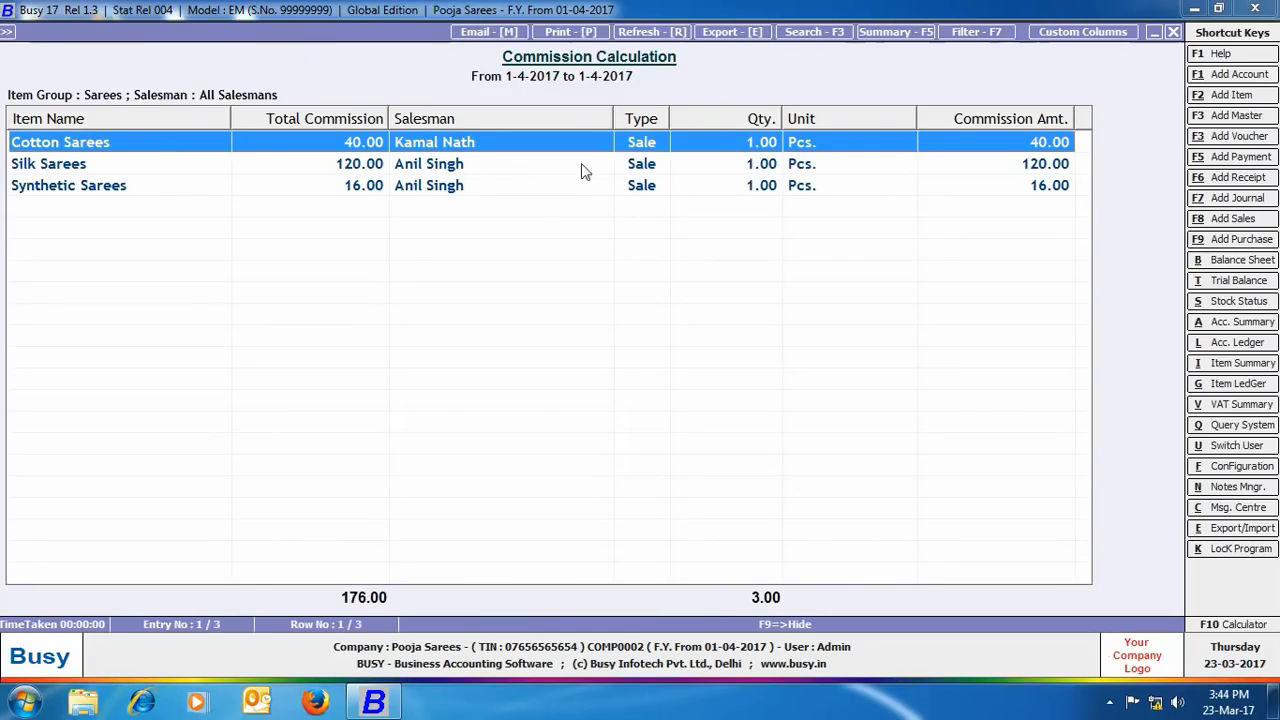
key("Escape")
key("Escape")
key("Escape")
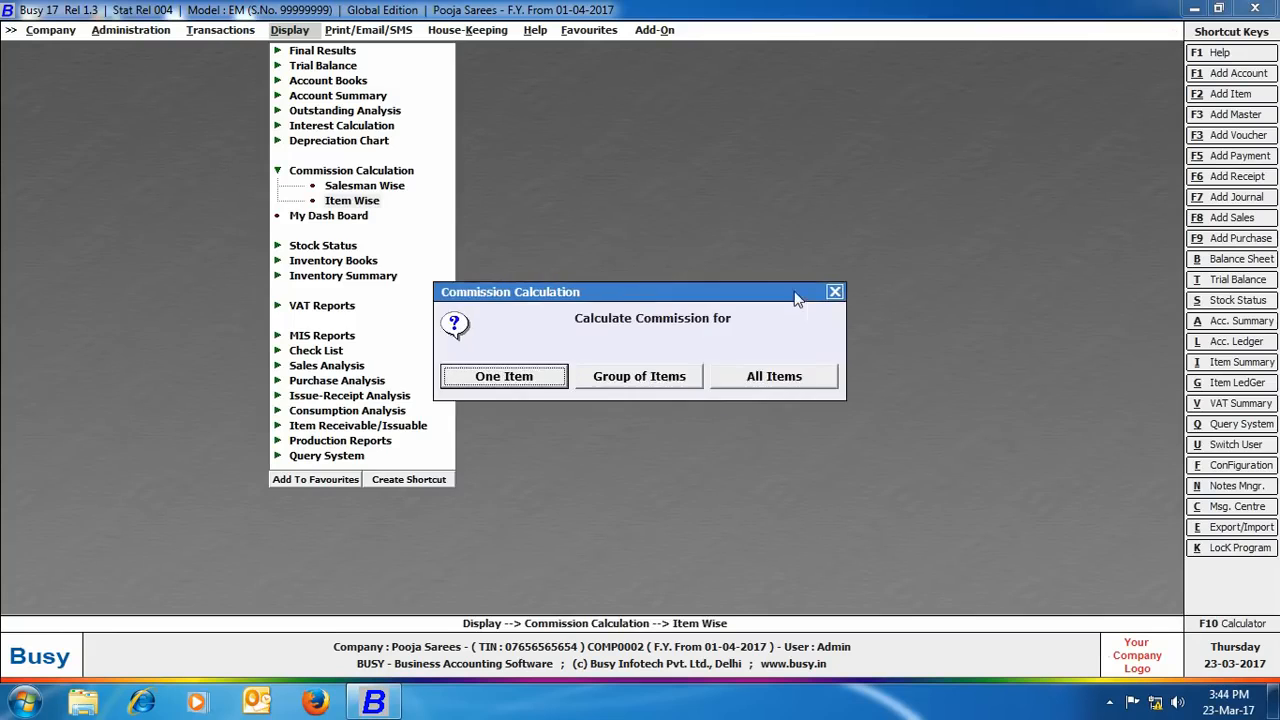
key("Escape")
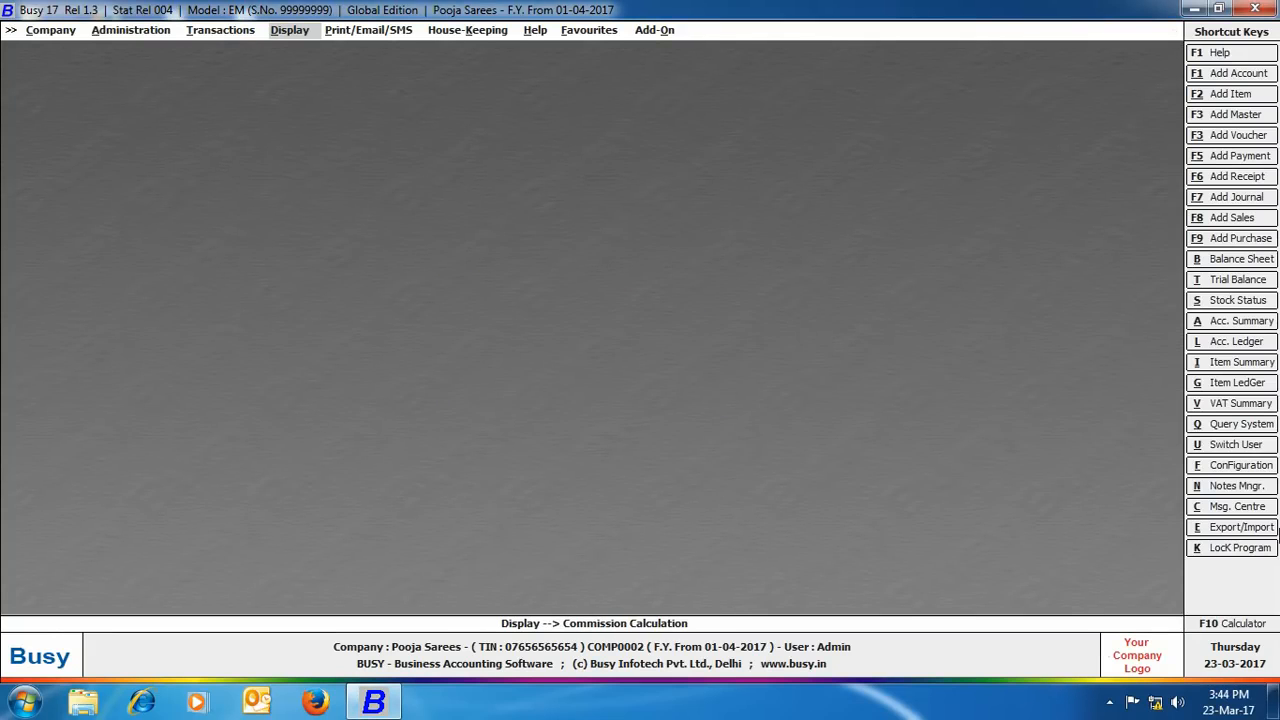